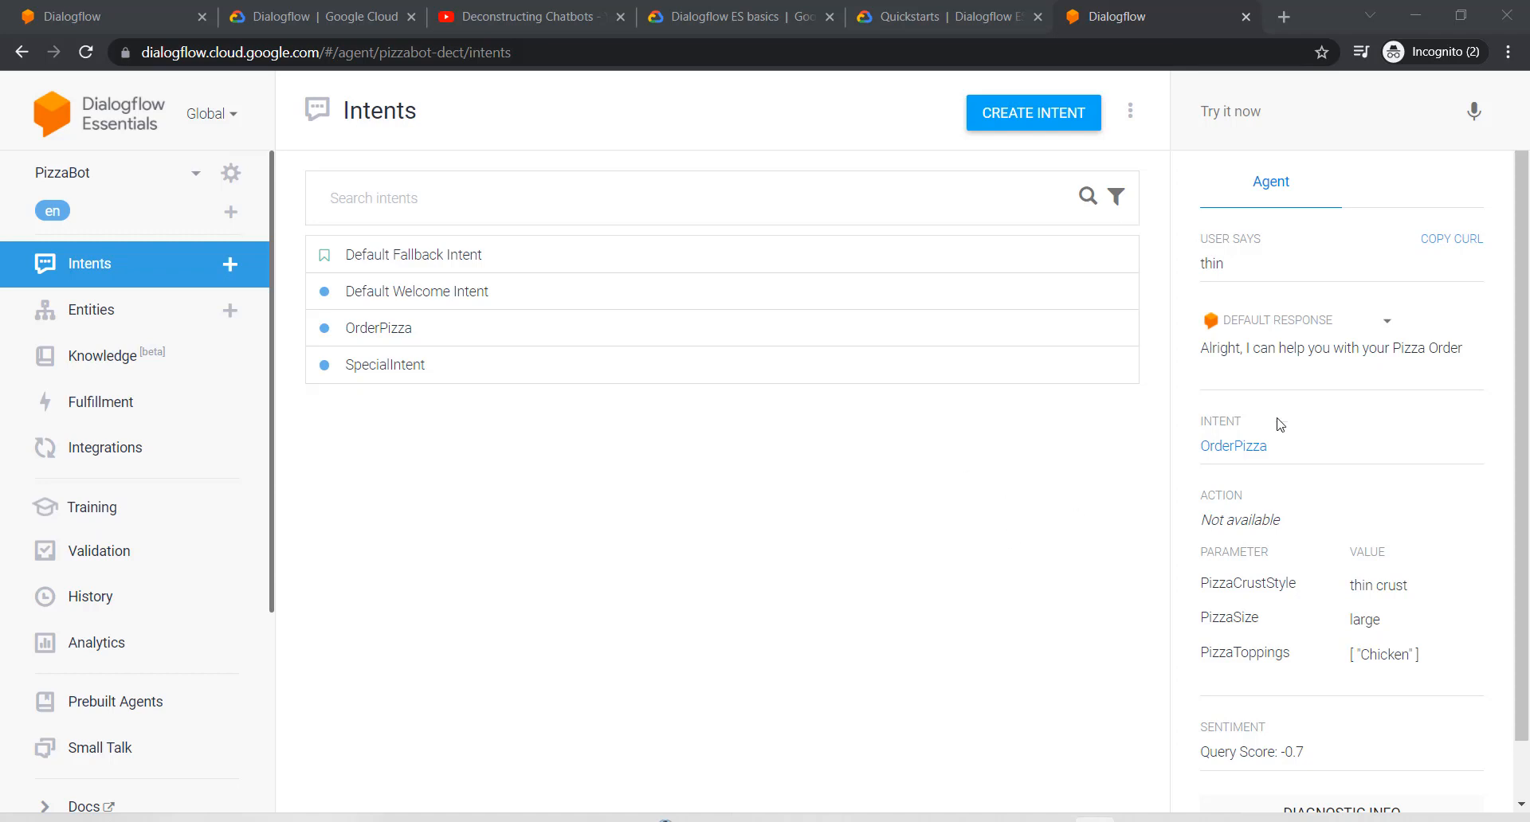
# Step: Open OrderPizza and review its size, toppings and crust parameters and default text response
pyautogui.click(366, 330)
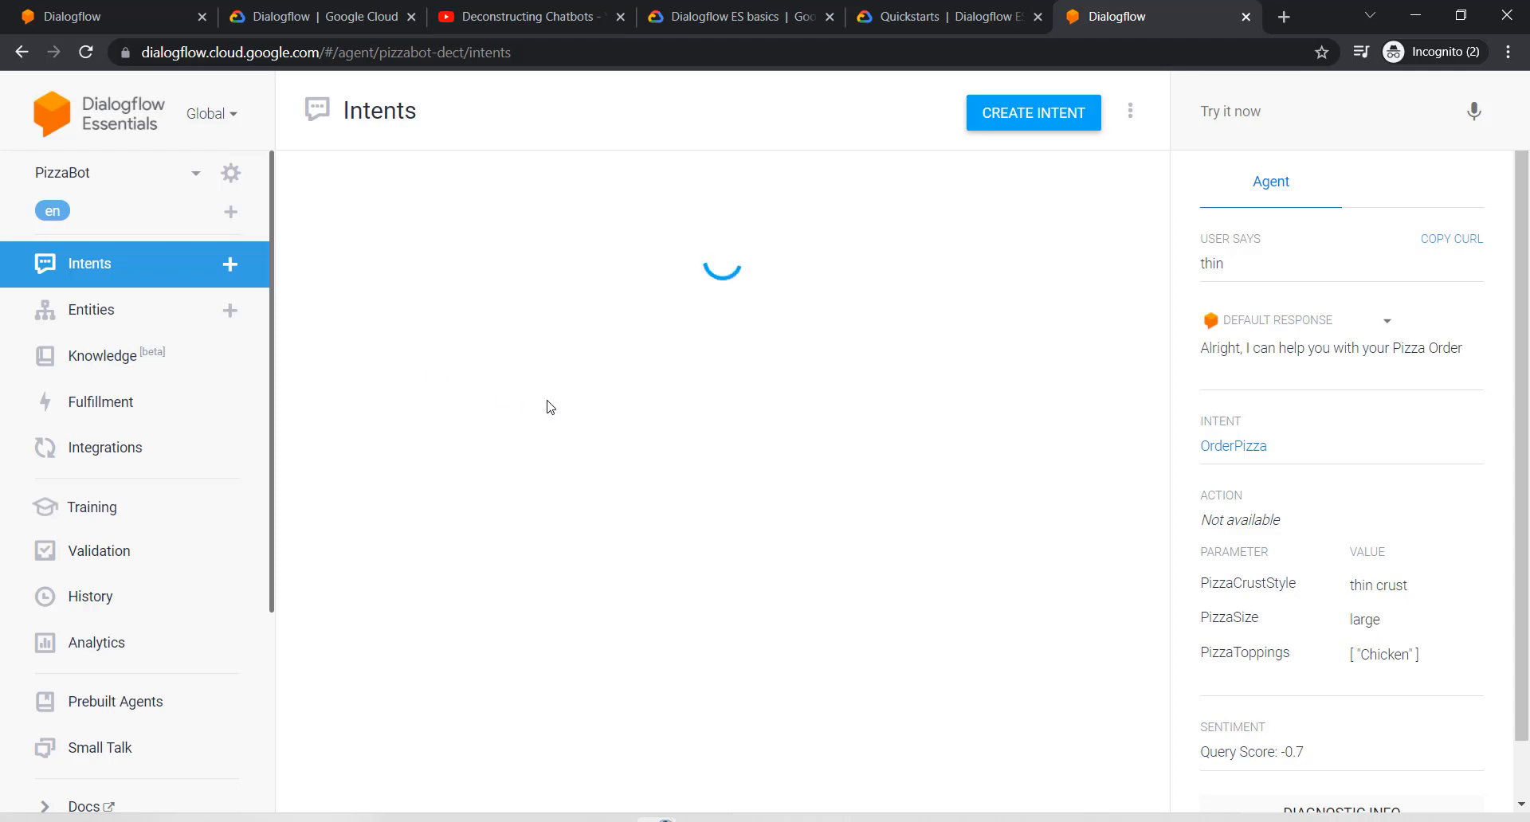
pyautogui.scroll(-10, 717, 438)
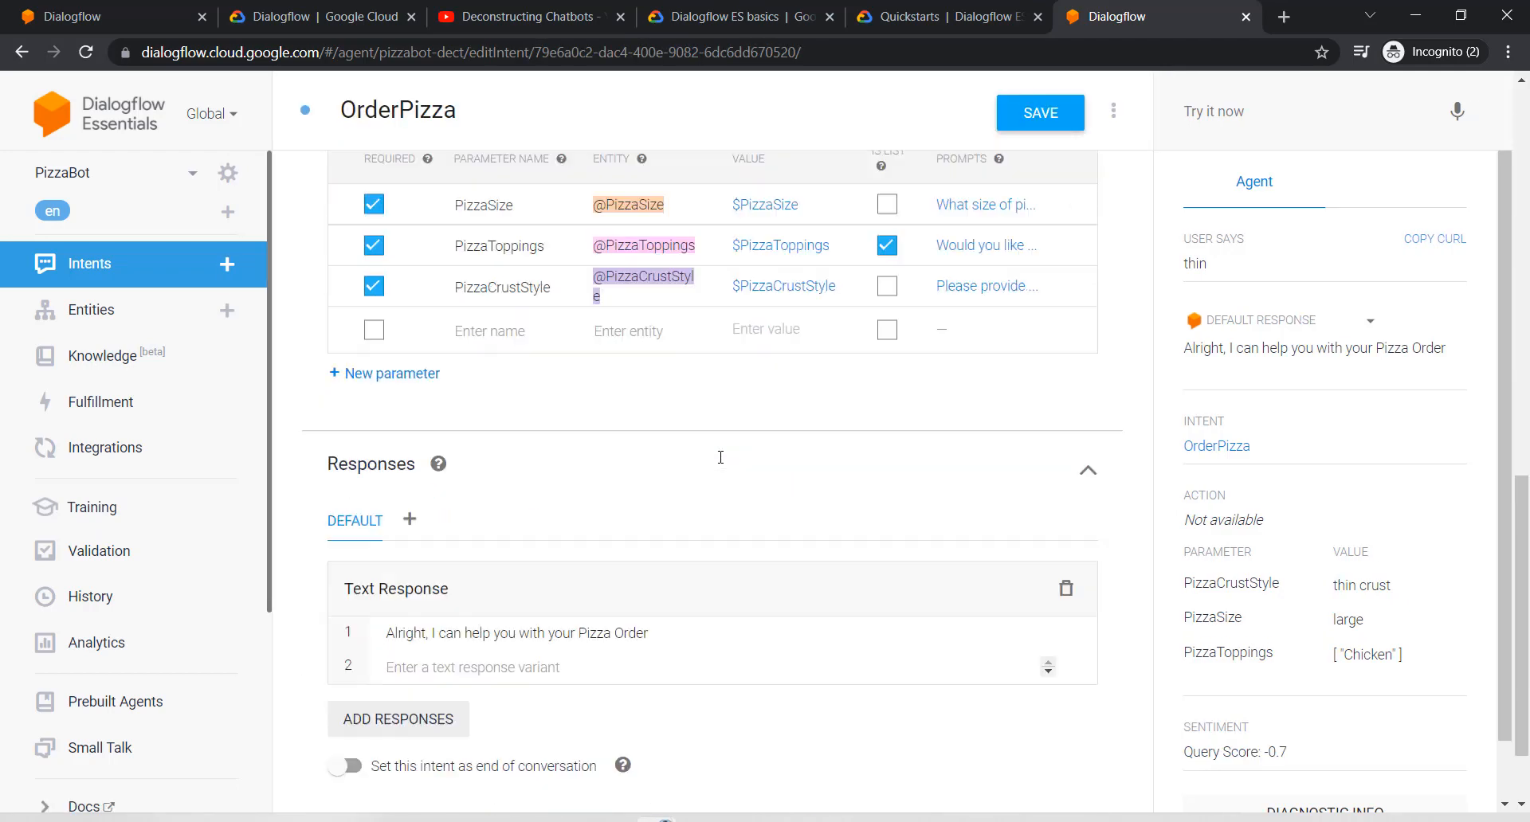
pyautogui.scroll(-2, 720, 458)
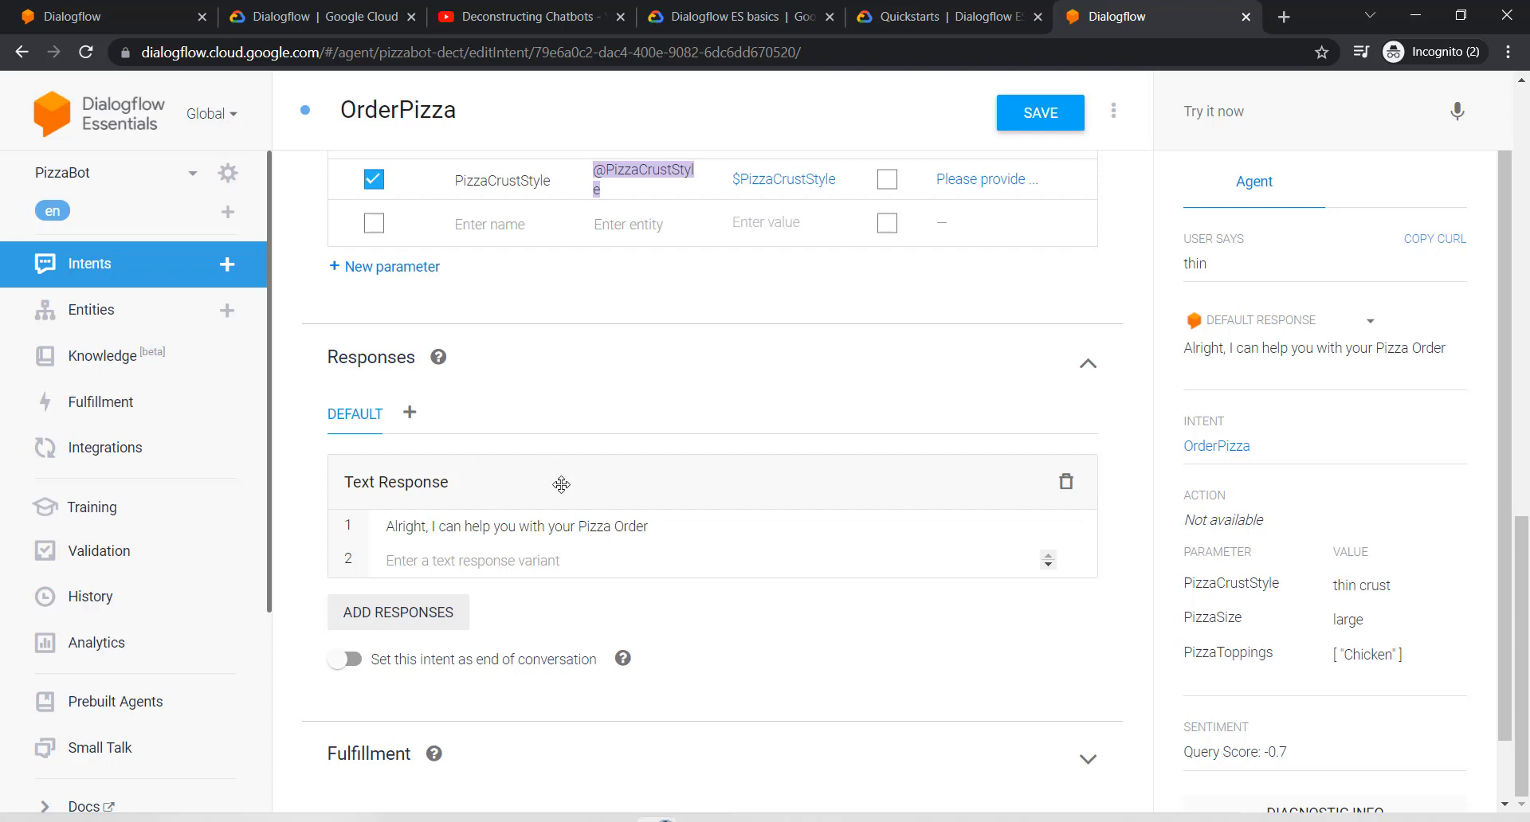
pyautogui.scroll(1, 629, 419)
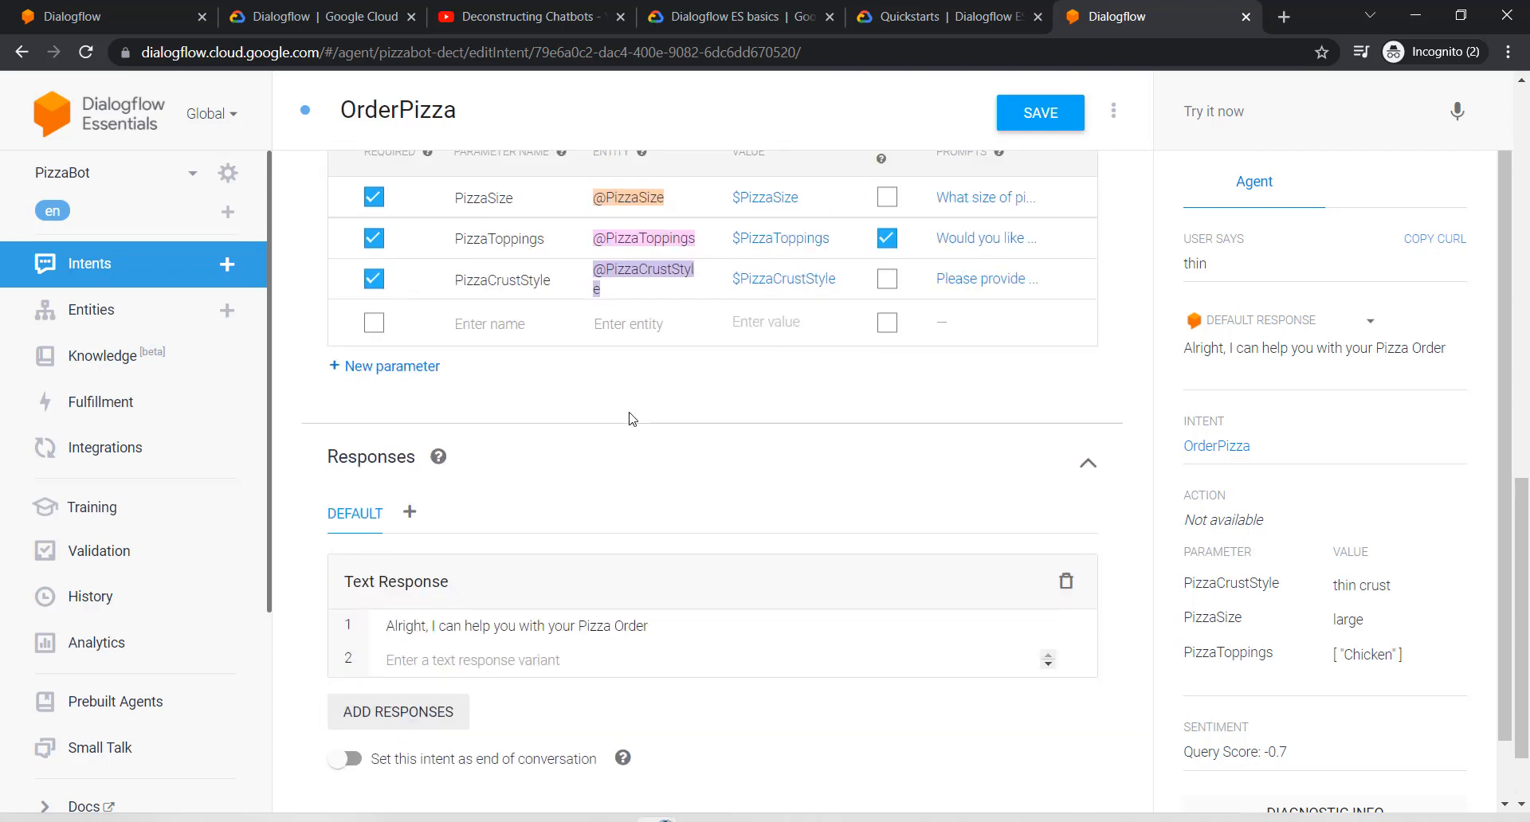
pyautogui.scroll(-1, 629, 419)
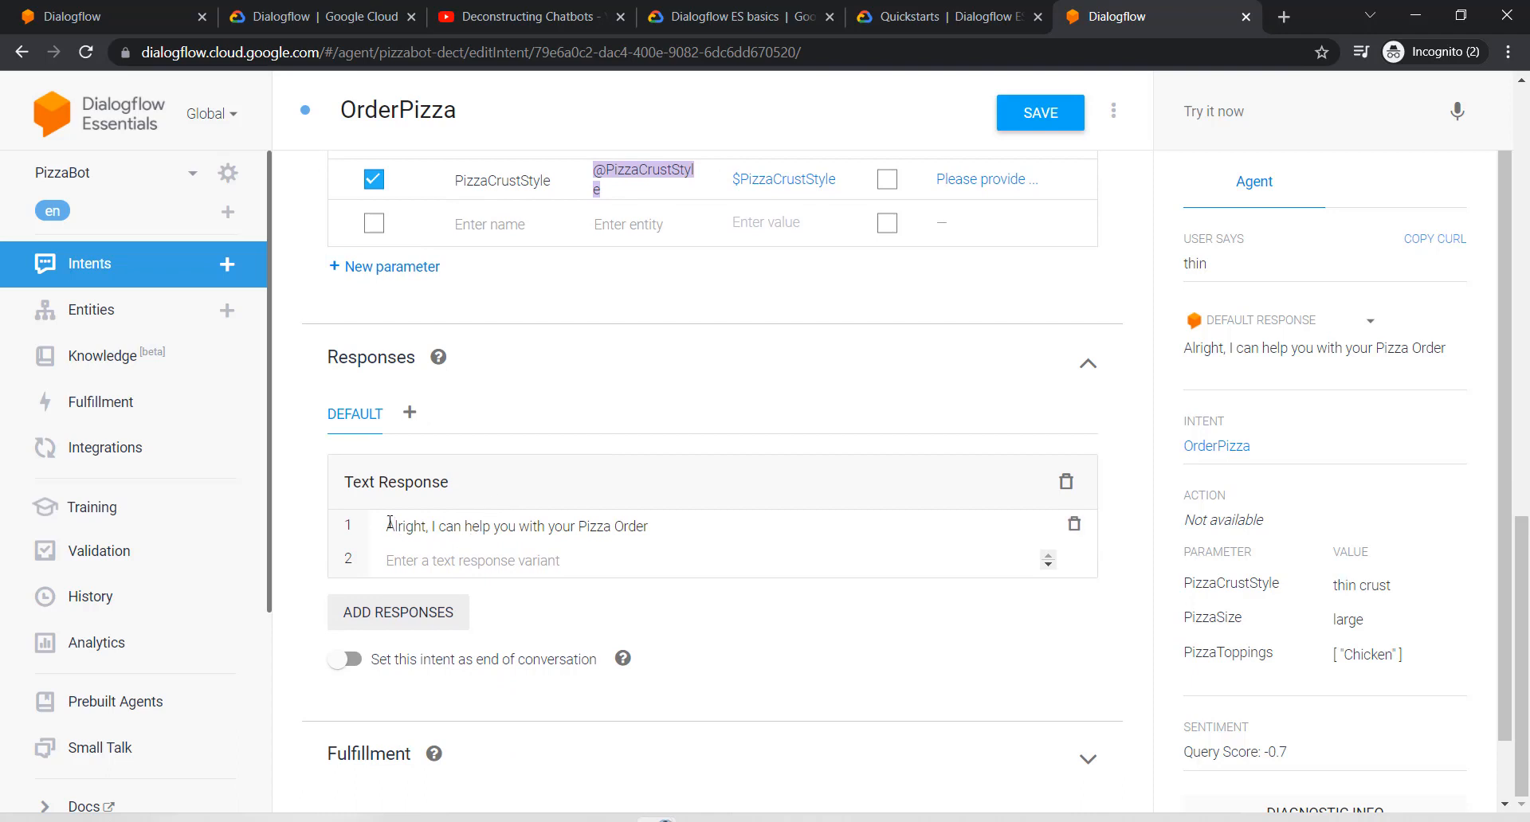
# Step: Replace the first text response with 'You ordered $PizzaSize $PizzaCrustStyle'
pyautogui.moveTo(390, 523); pyautogui.dragTo(650, 527)
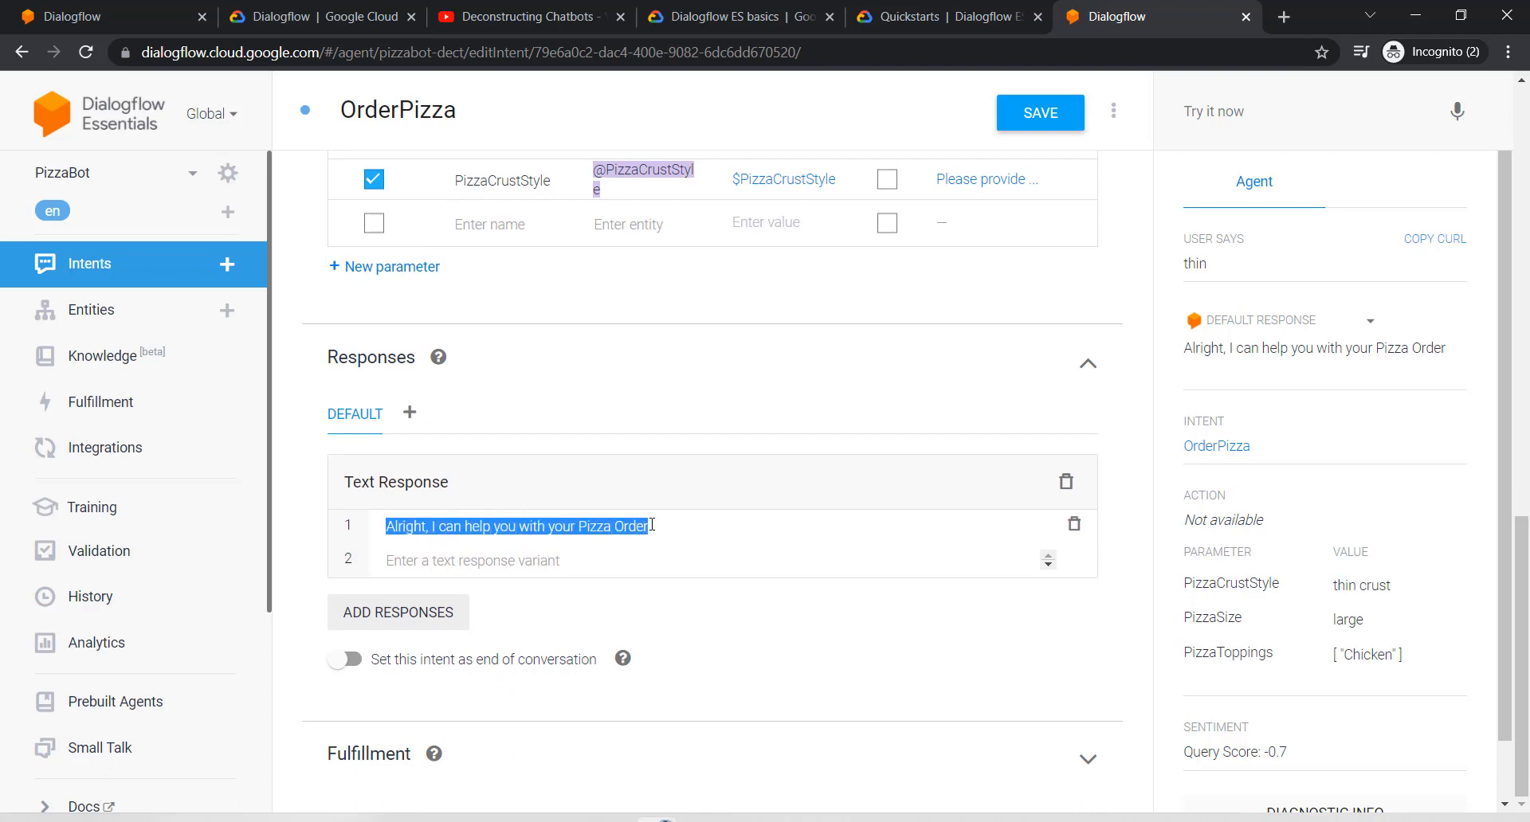
pyautogui.write('You ord')
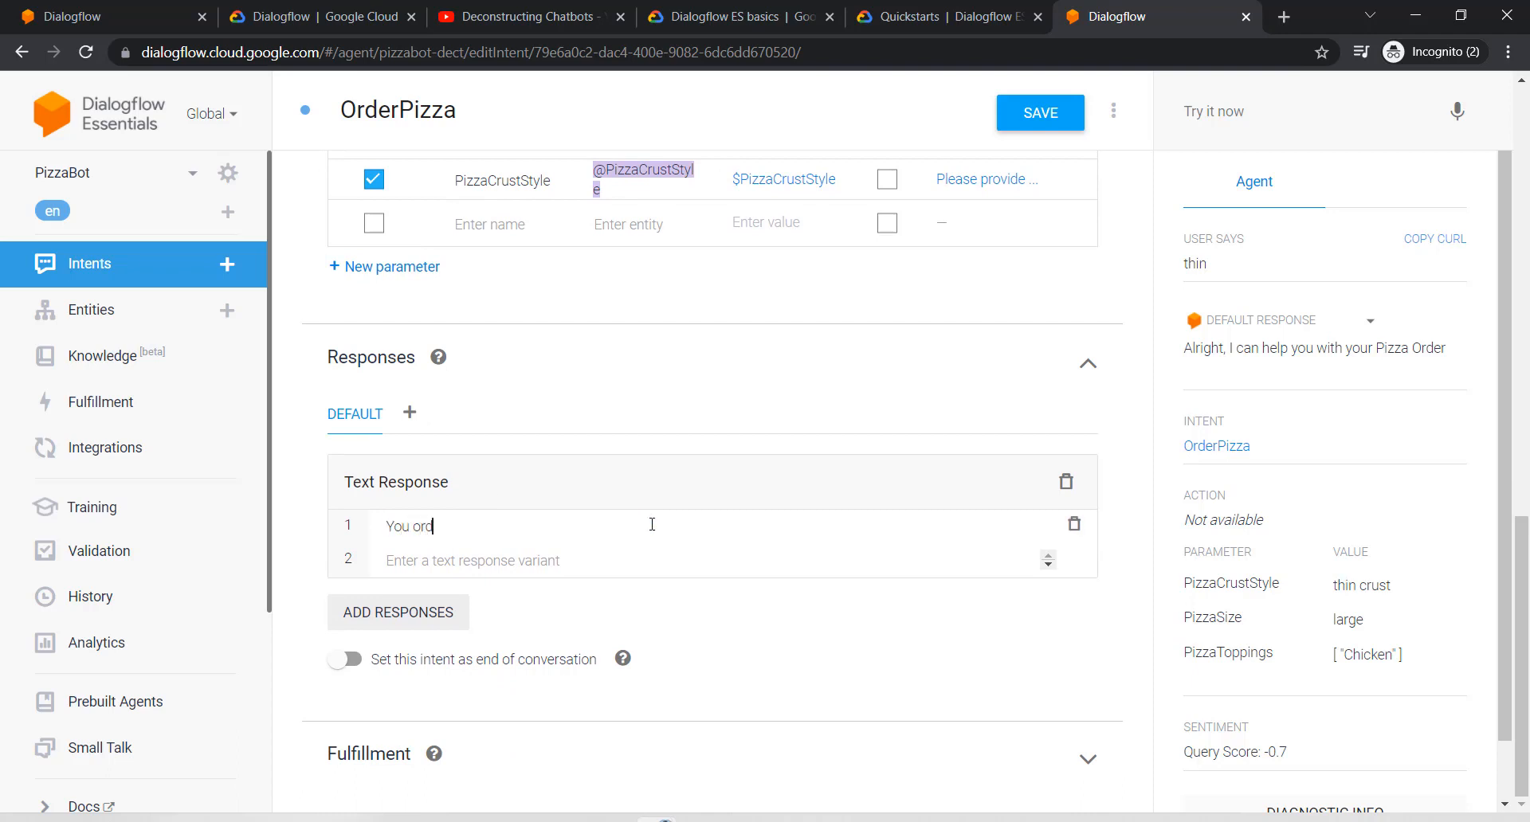
pyautogui.write('ered')
pyautogui.scroll(3, 651, 523)
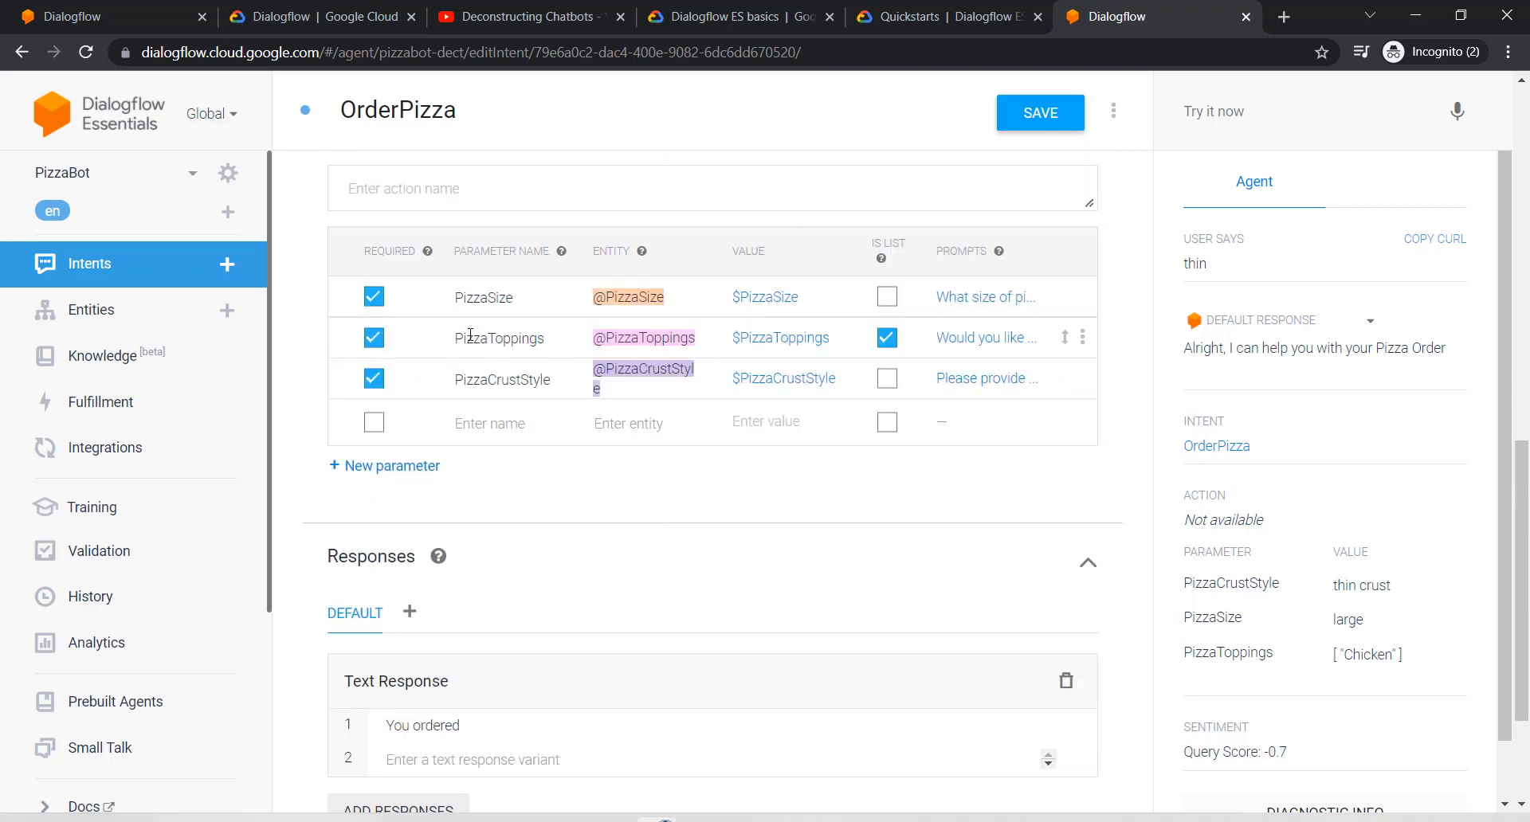
pyautogui.scroll(-1, 684, 527)
pyautogui.scroll(-2, 684, 526)
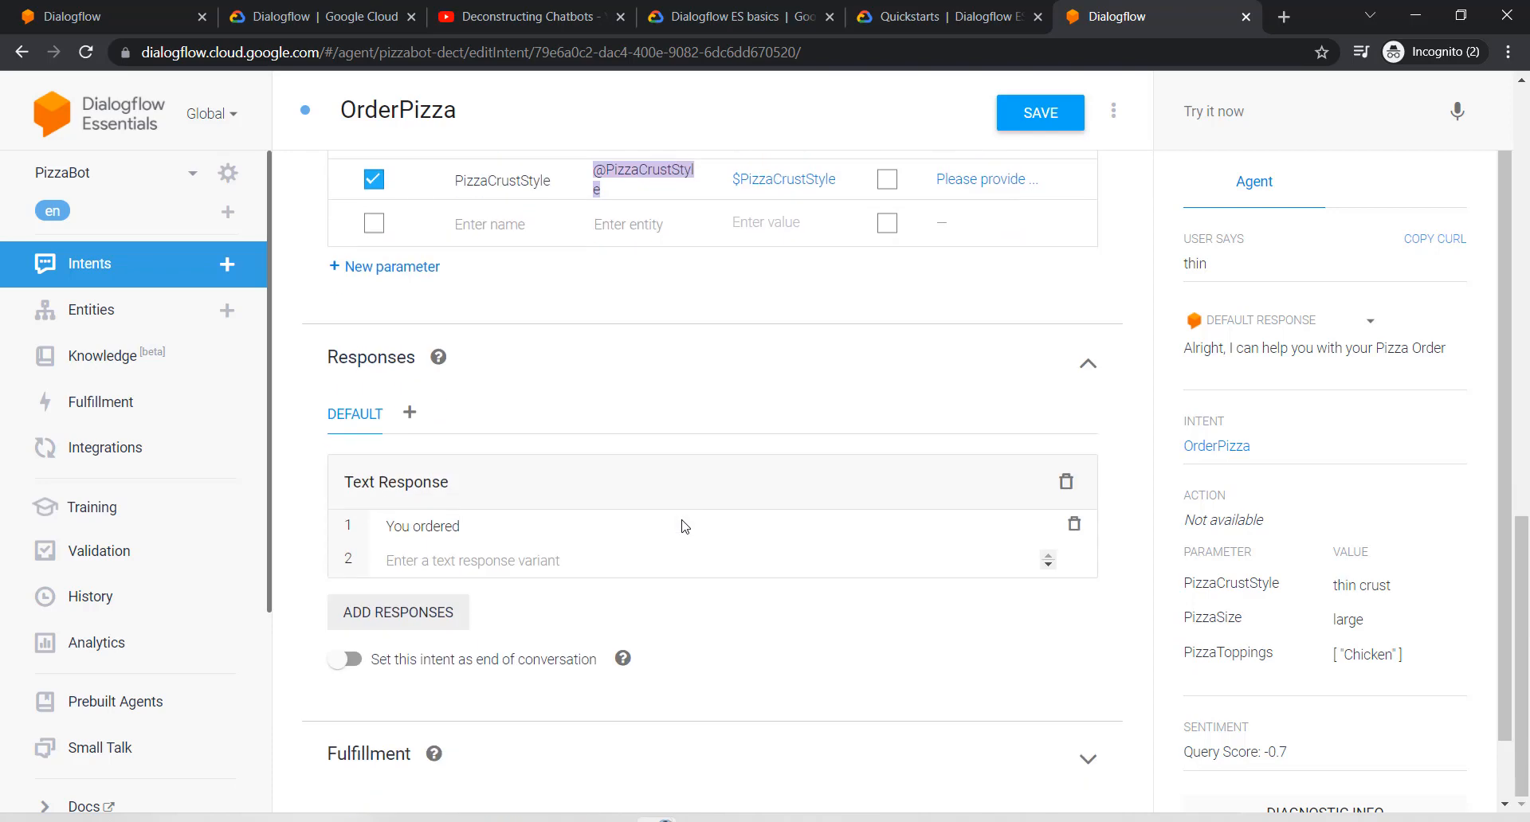
pyautogui.scroll(3, 683, 527)
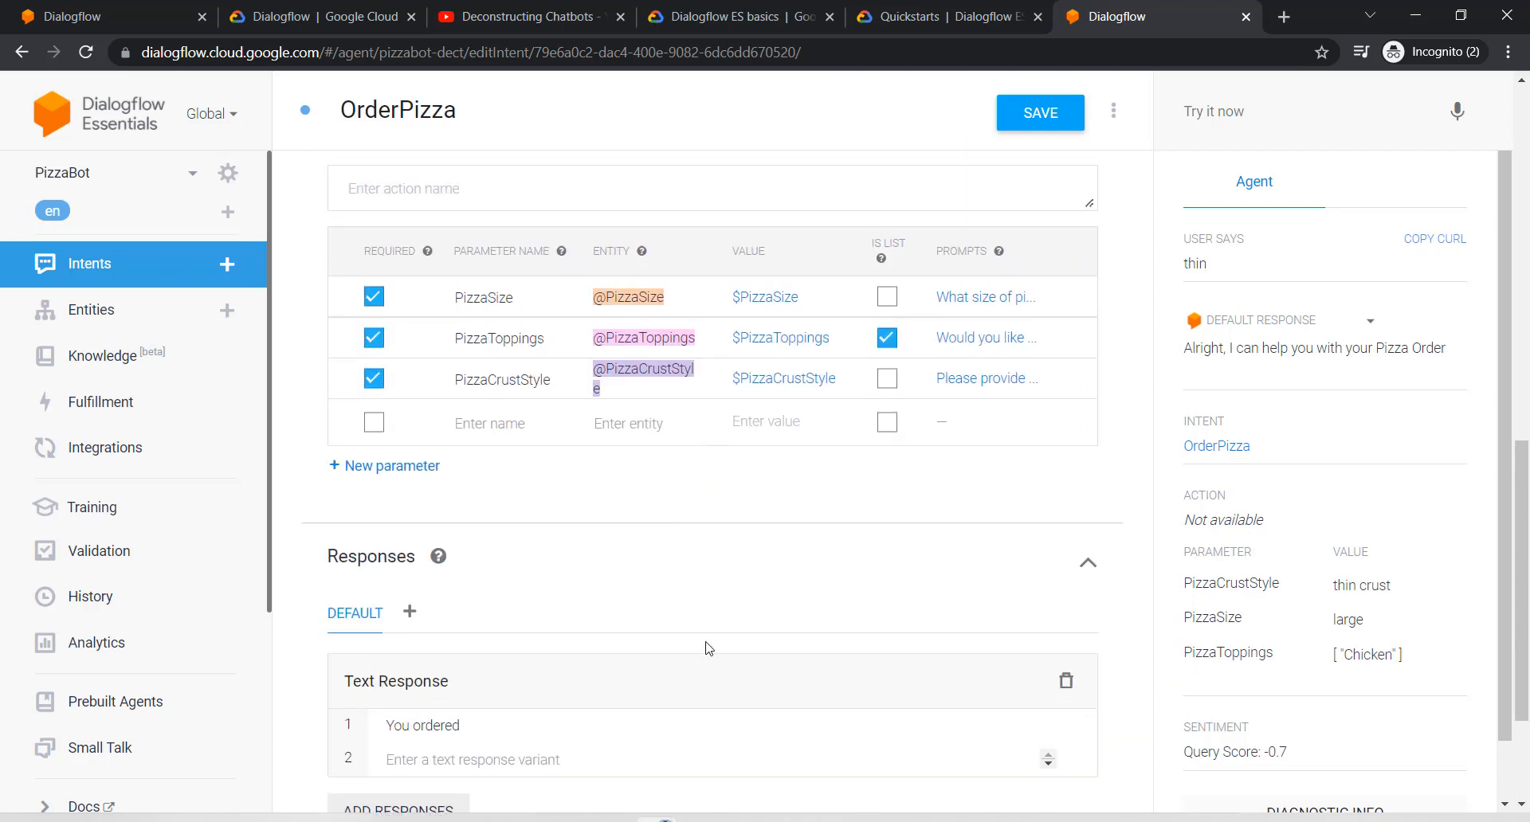
pyautogui.scroll(-3, 707, 642)
pyautogui.write('$')
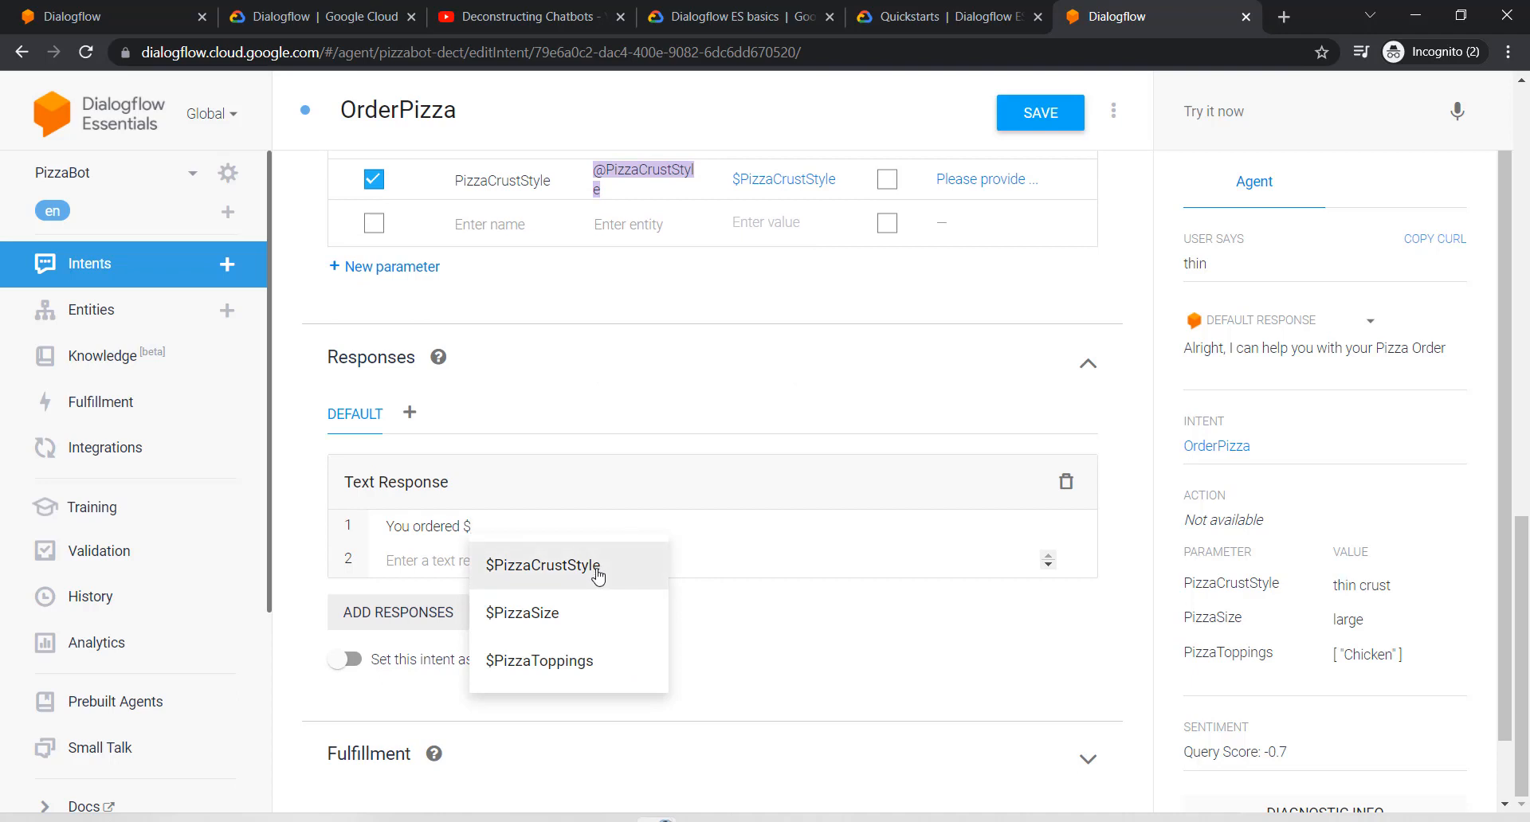
pyautogui.click(575, 614)
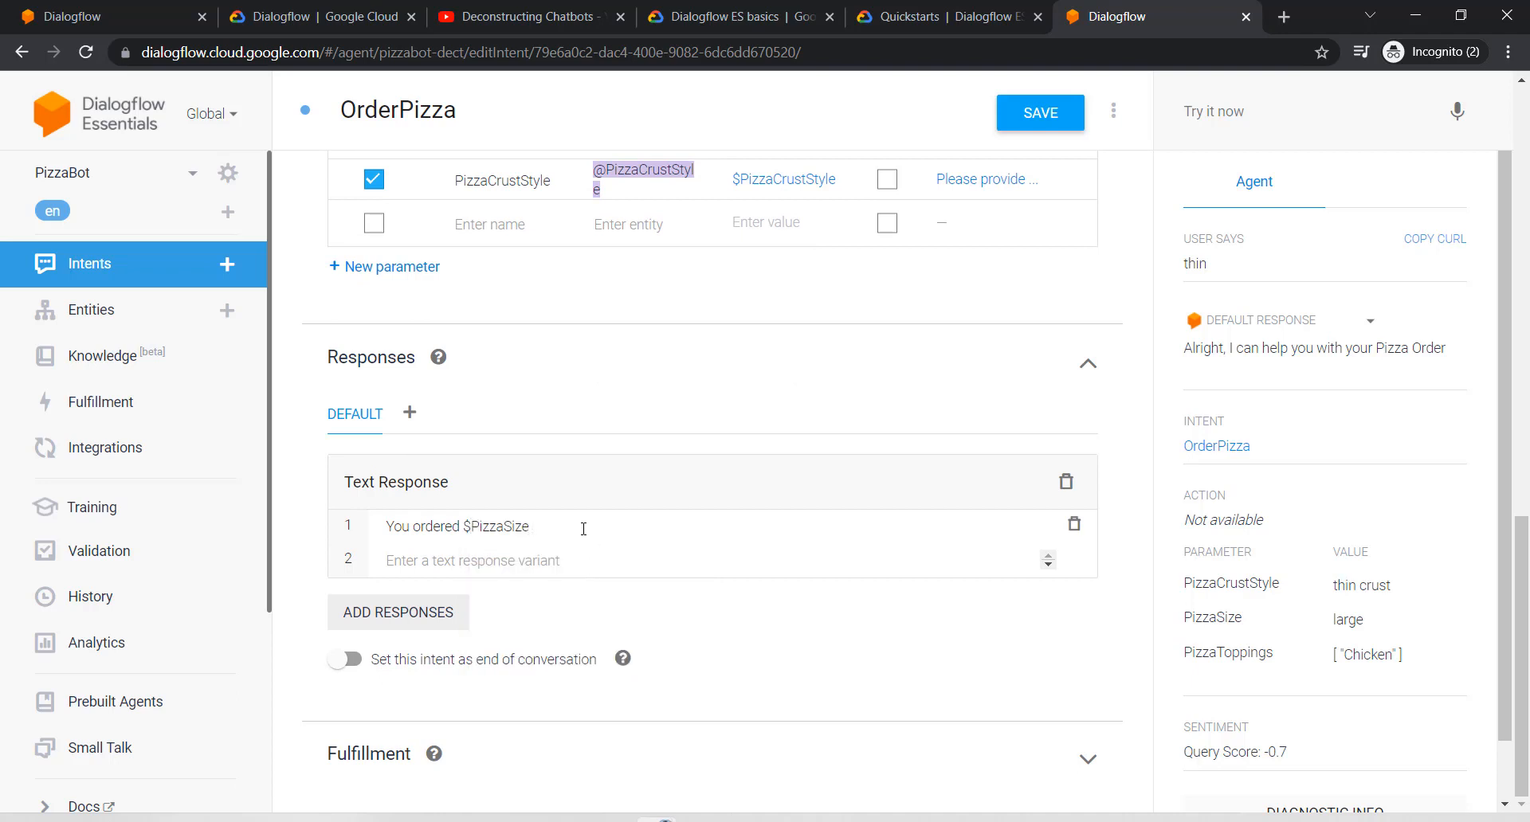
pyautogui.write('$')
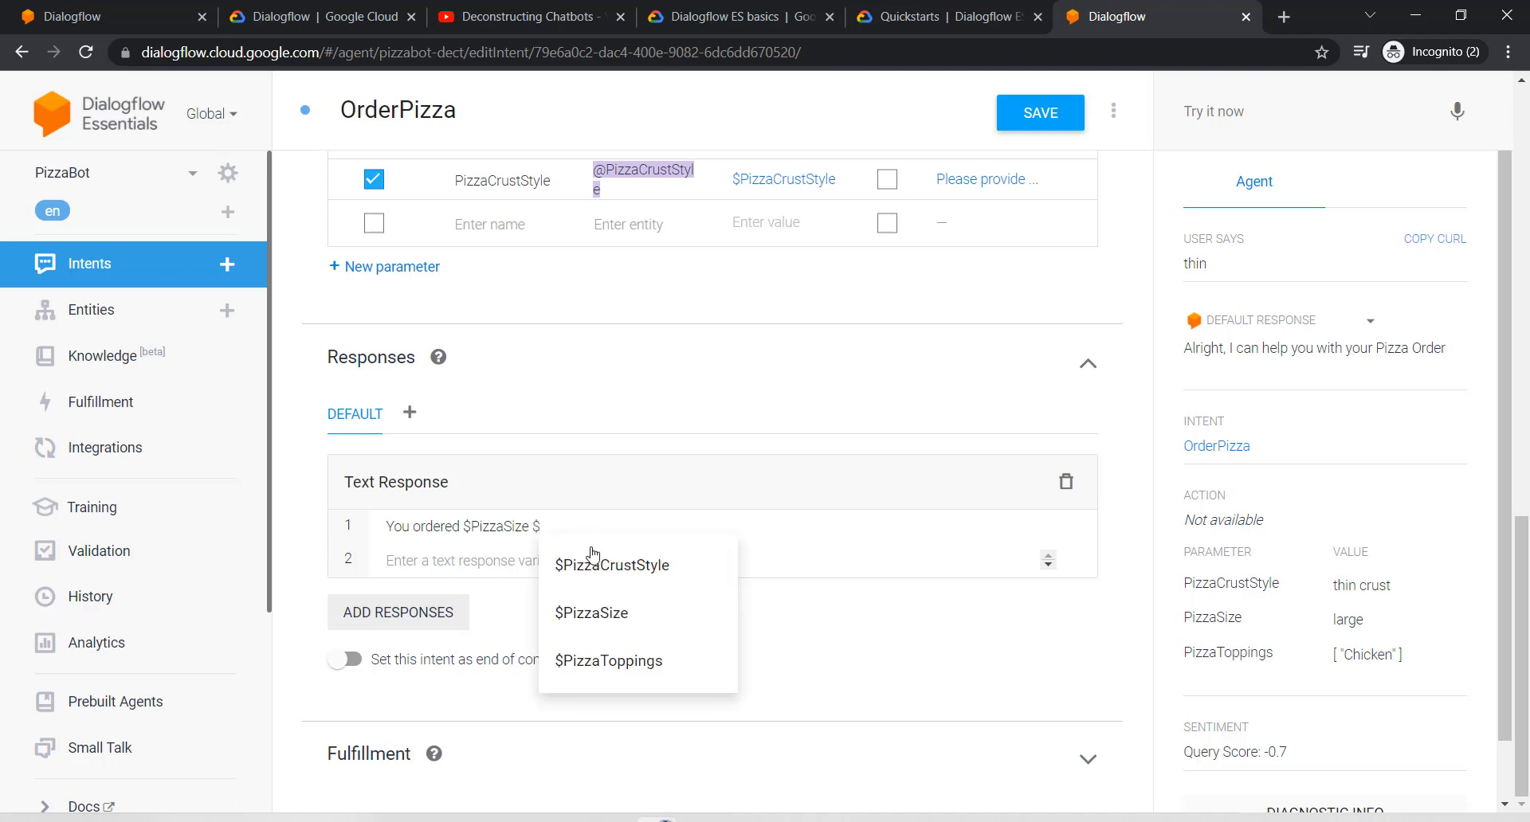
pyautogui.click(589, 564)
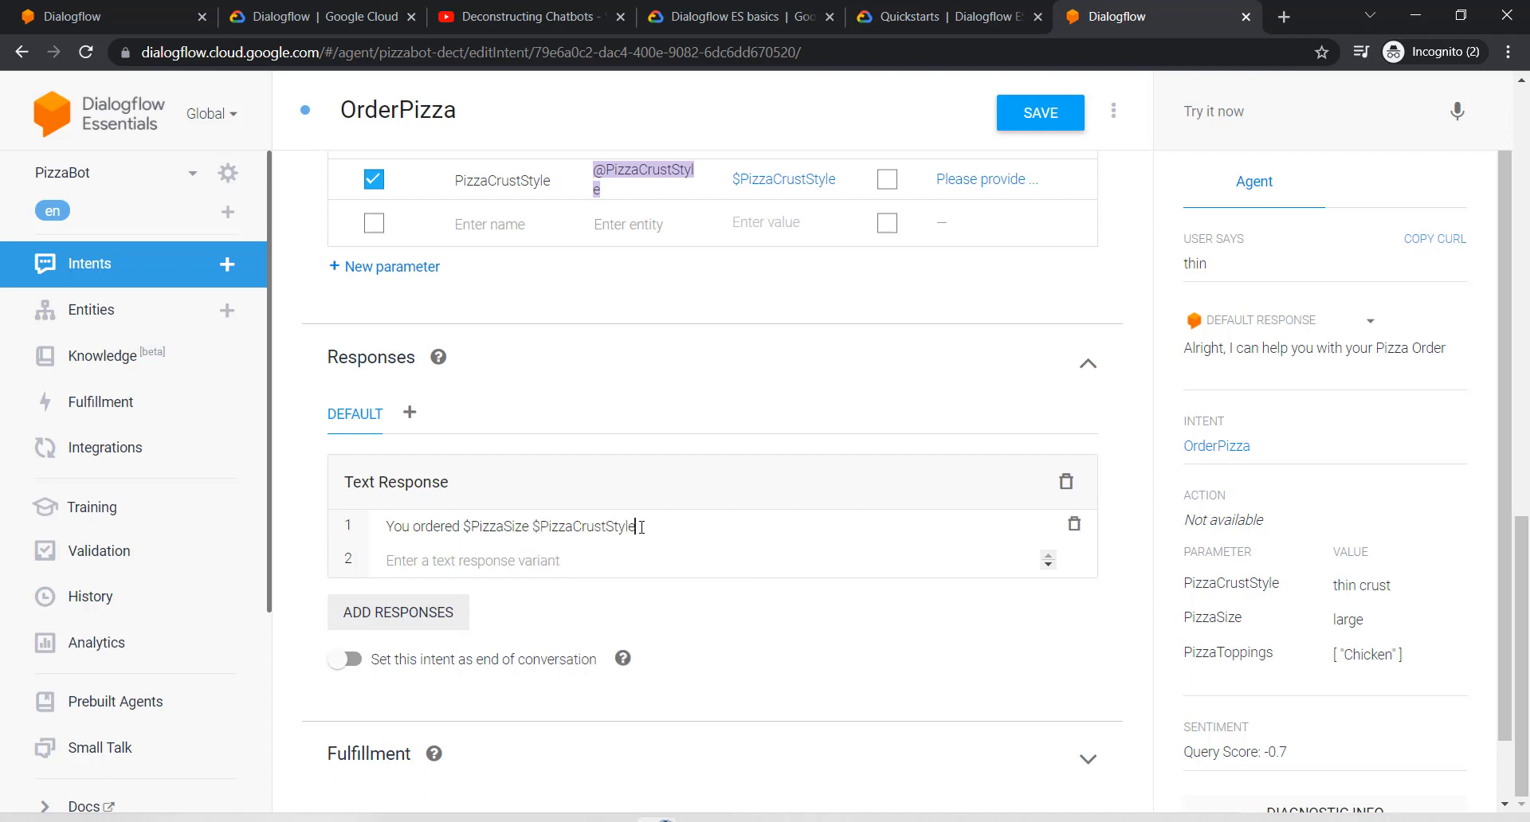
# Step: Finish the response with 'crust with $PizzaToppings . Is that correct?' and save OrderPizza
pyautogui.write('crust')
pyautogui.write('with $')
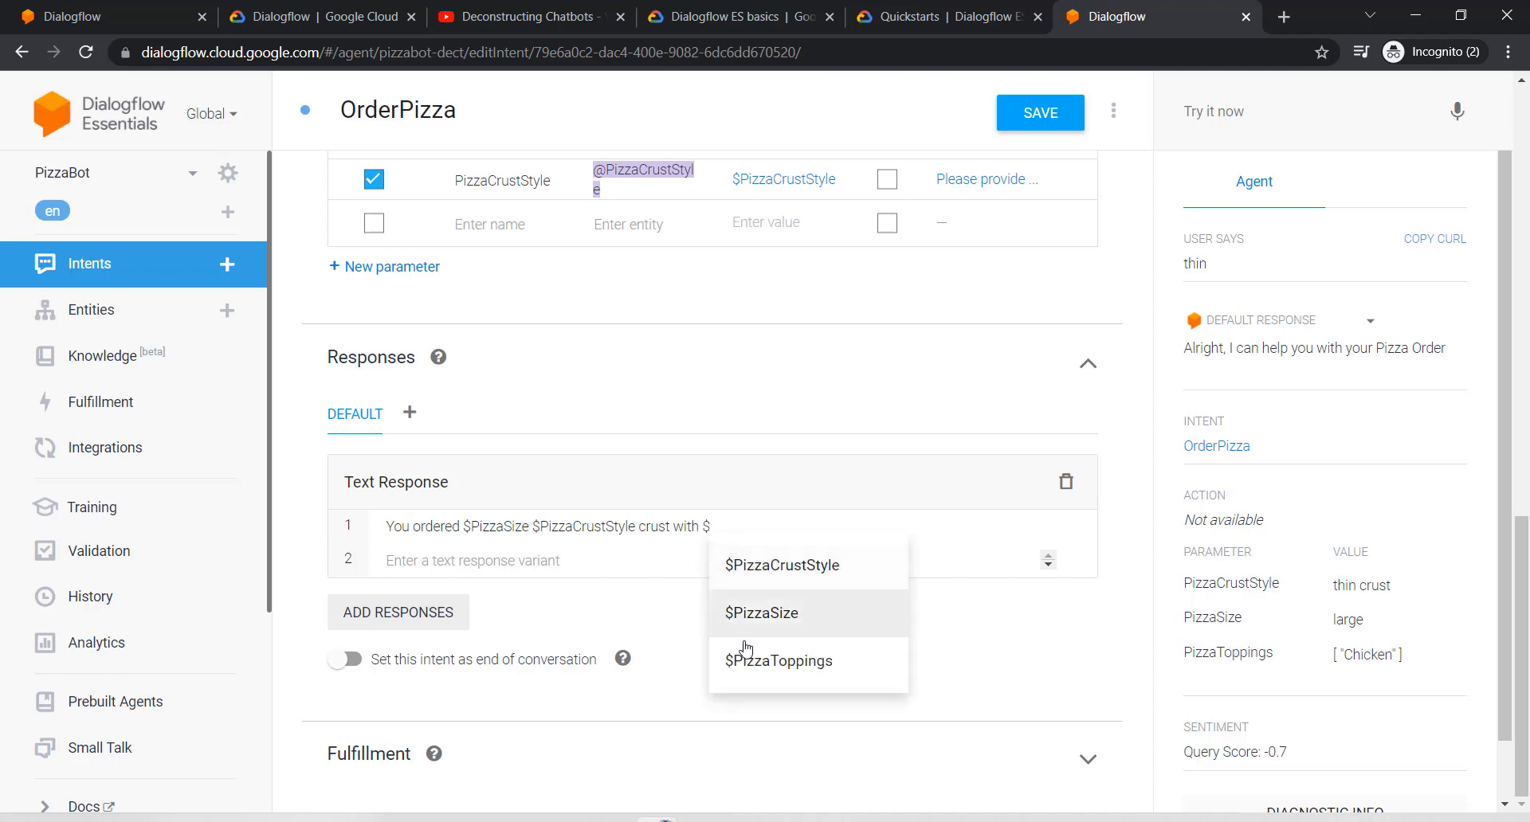
pyautogui.click(761, 660)
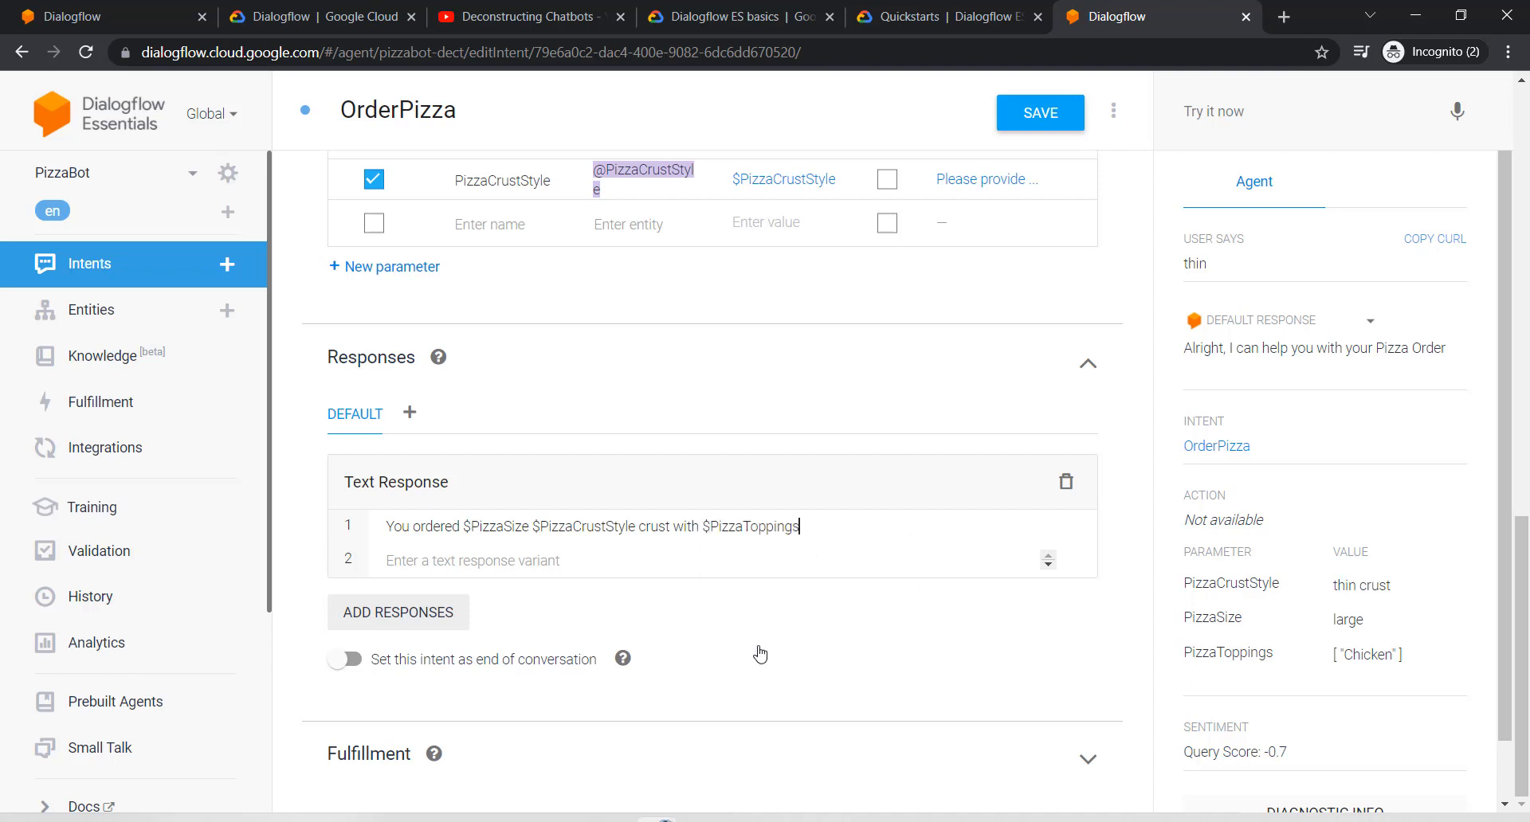
pyautogui.write('. Is thar')
pyautogui.press('BackSpace')
pyautogui.write('a')
pyautogui.press('BackSpace')
pyautogui.write('t correct')
pyautogui.press('Return')
pyautogui.click(1049, 116)
# Step: In Try it now, send 'I want a large pizza', then answer 'onions' and 'thin'
pyautogui.click(1223, 107)
pyautogui.write('I wa')
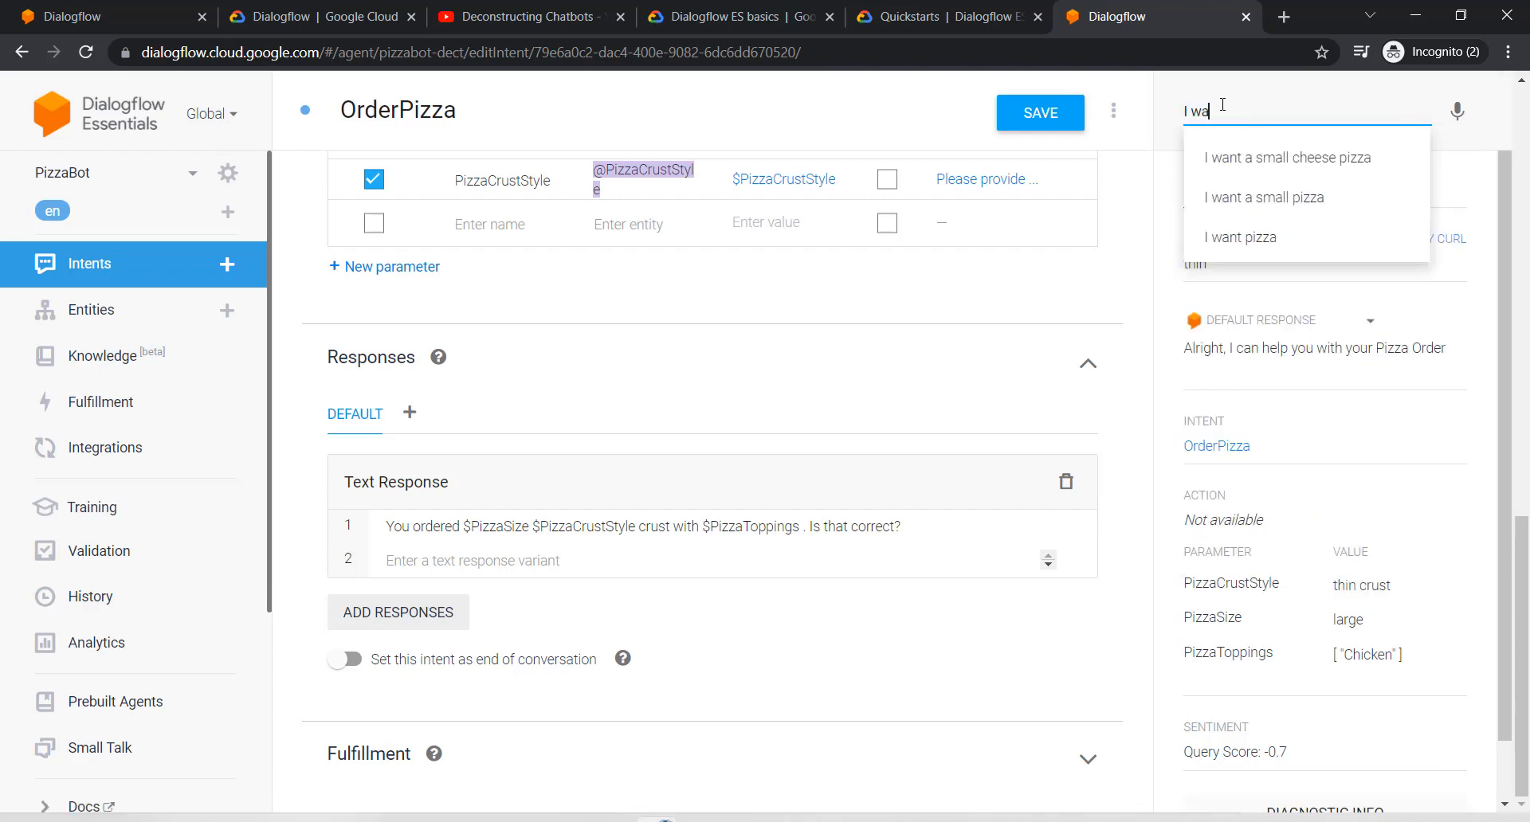
pyautogui.write('nt a large pizza')
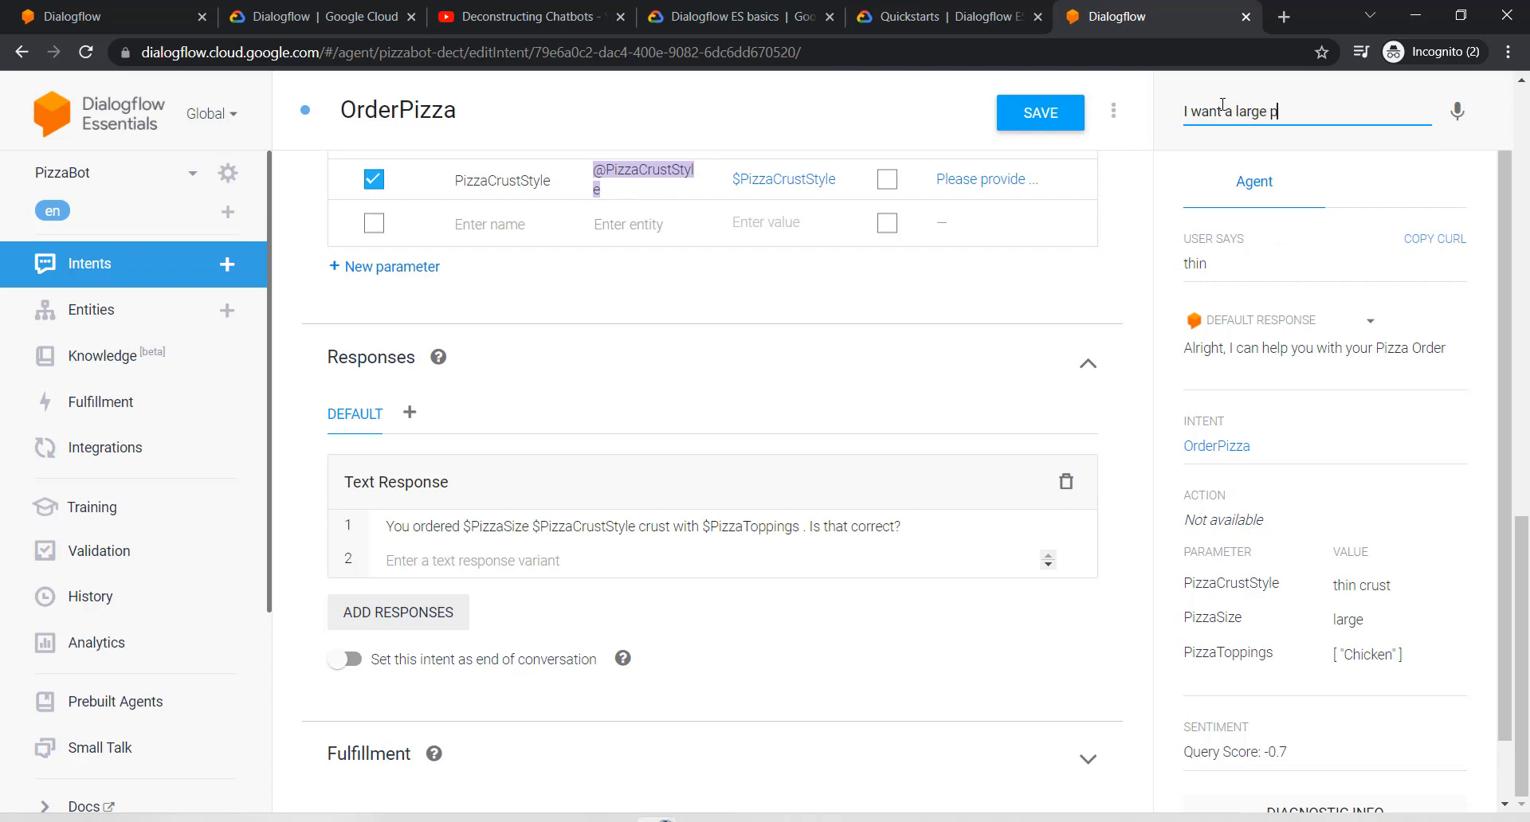
pyautogui.press('Return')
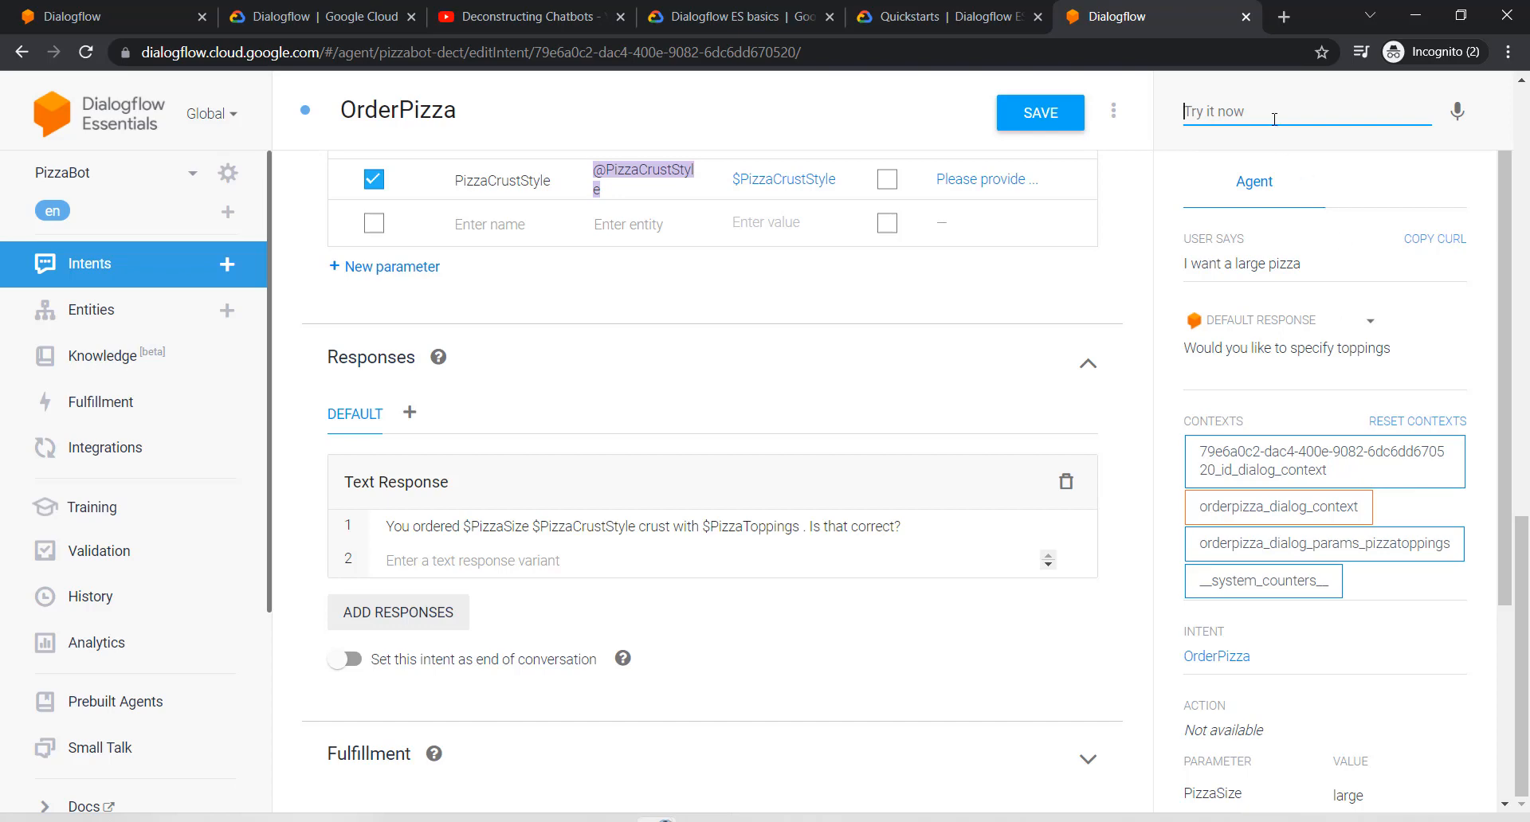
pyautogui.write('onions')
pyautogui.press('Return')
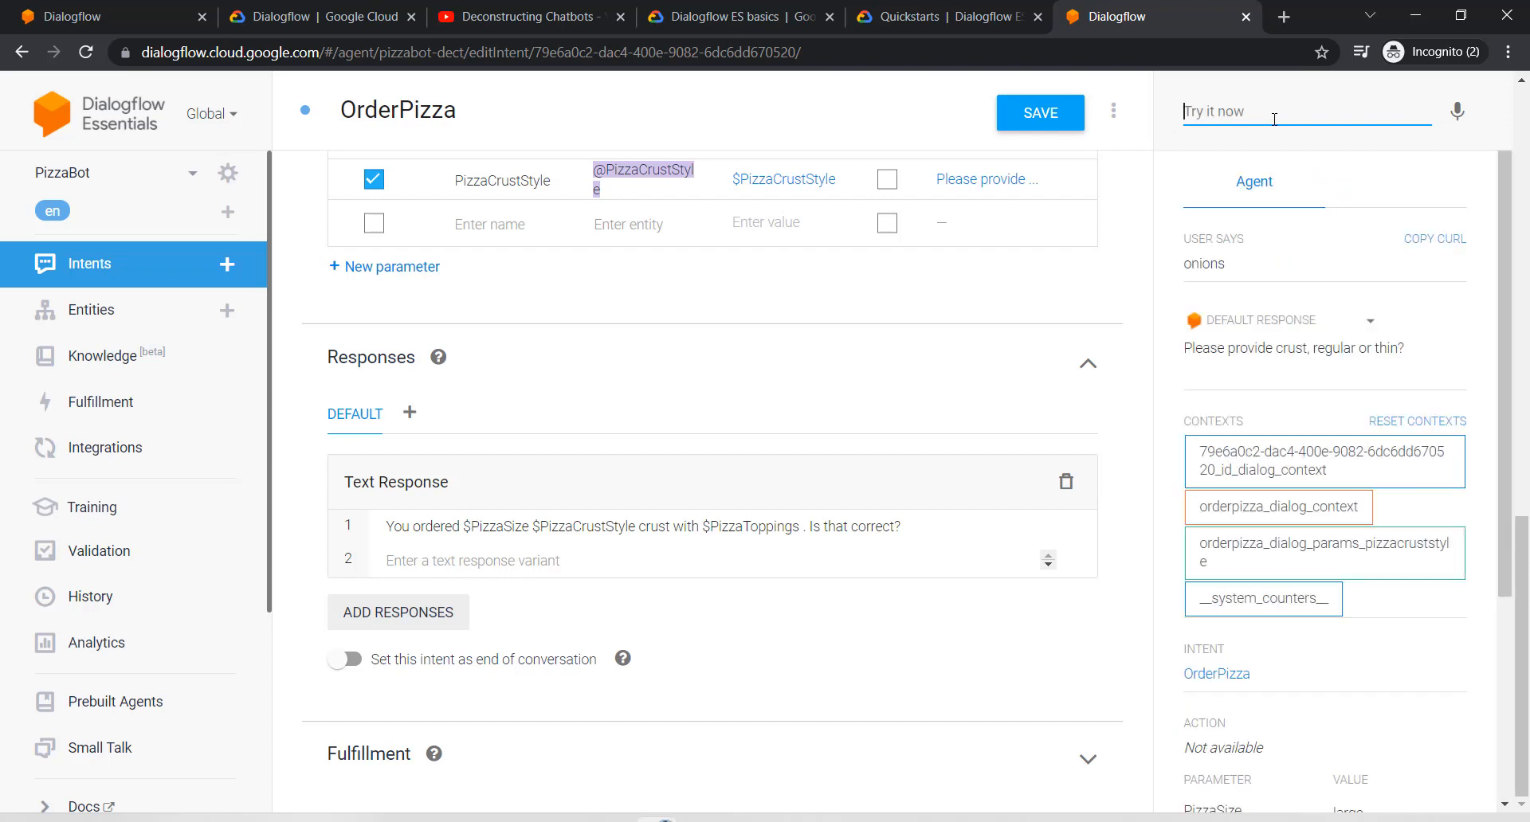
pyautogui.write('thing')
pyautogui.press('BackSpace')
pyautogui.press('Return')
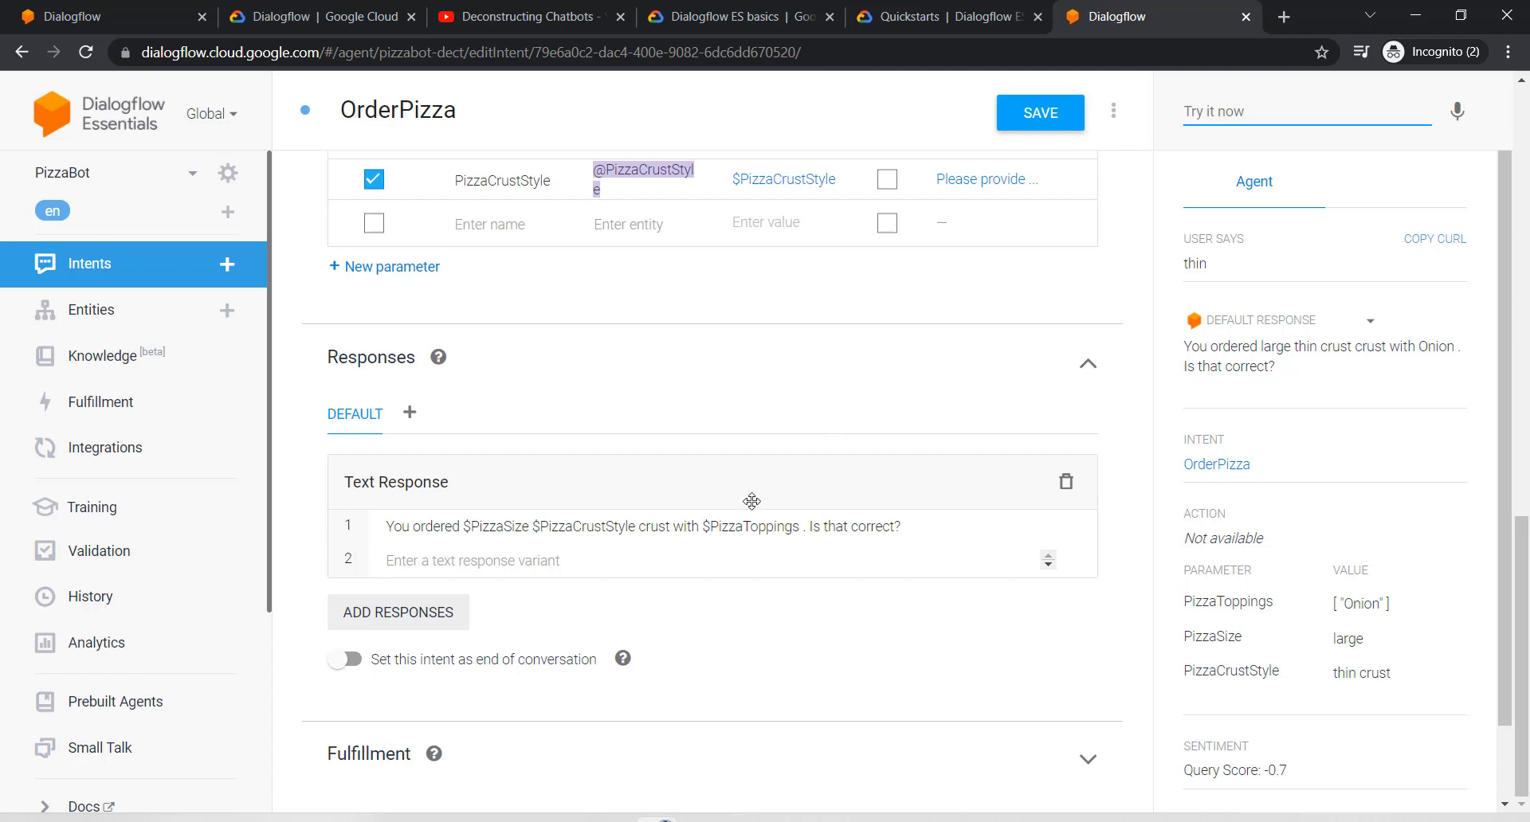
# Step: Delete the 'thin crust' synonym from PizzaCrustStyle's thin crust row, save, and return to Intents
pyautogui.click(144, 313)
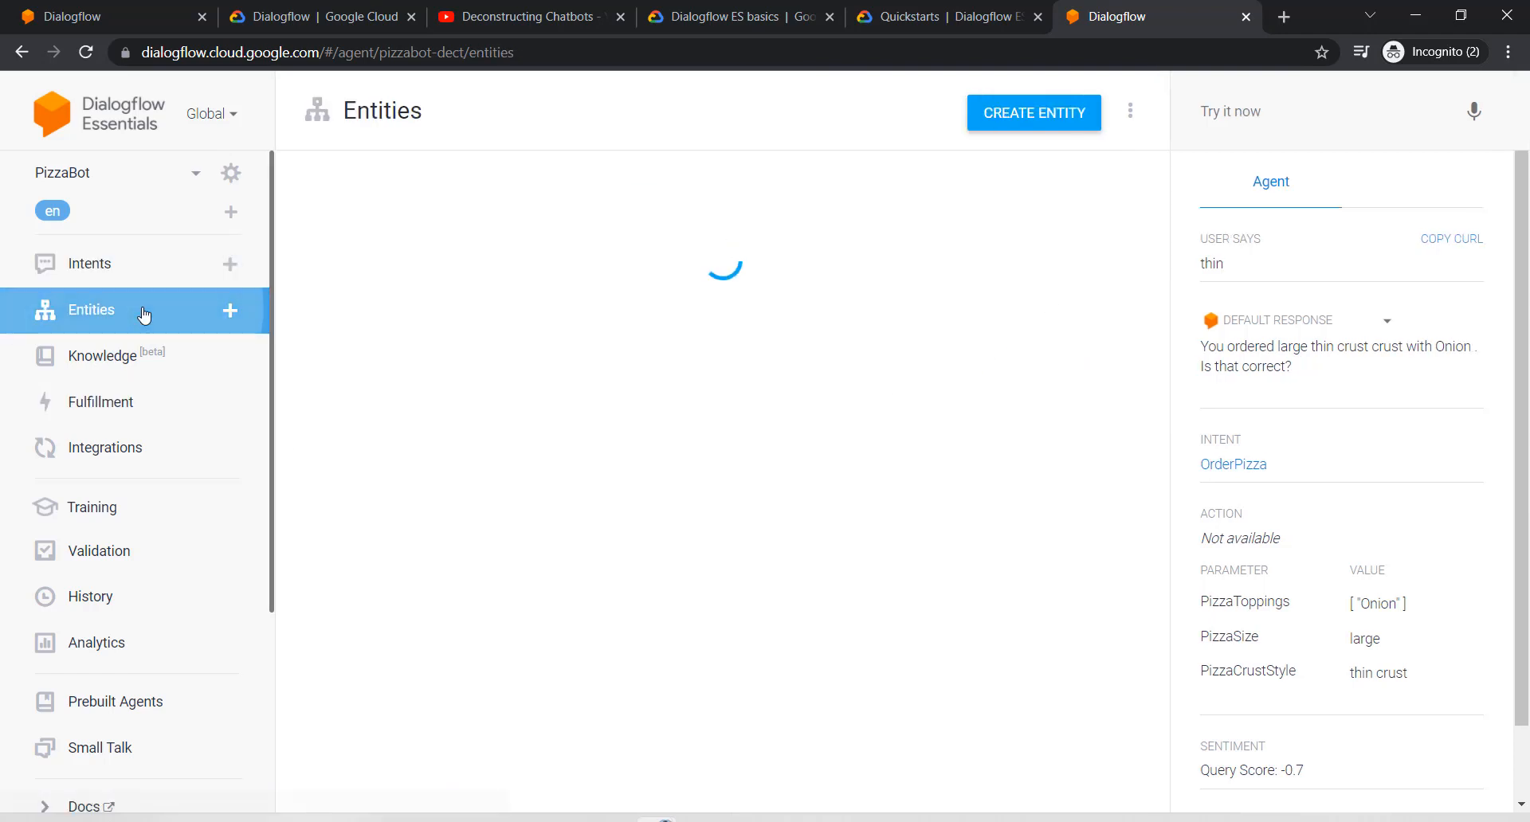
pyautogui.click(376, 249)
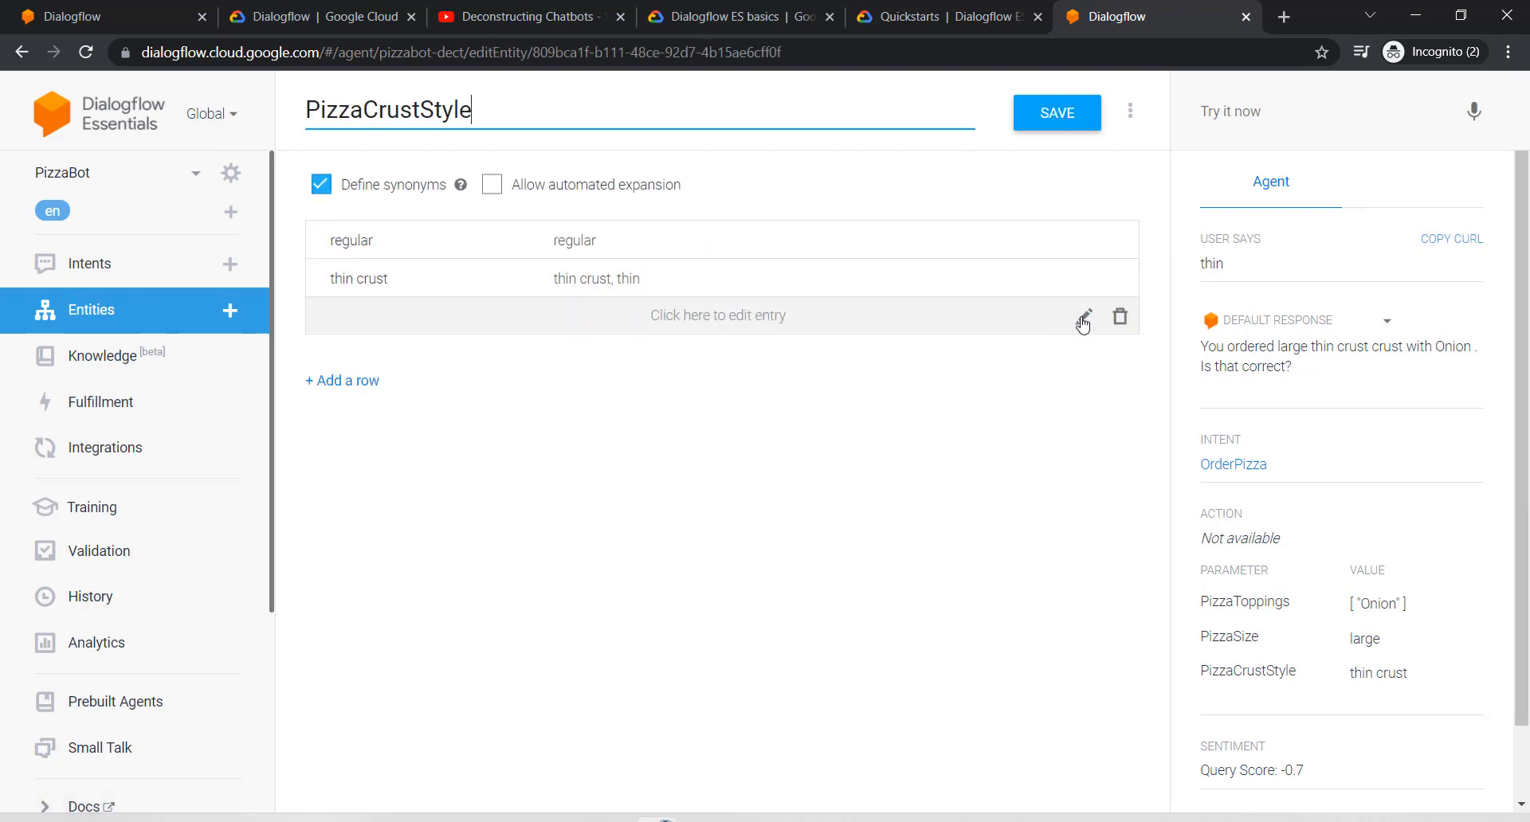
pyautogui.click(1085, 282)
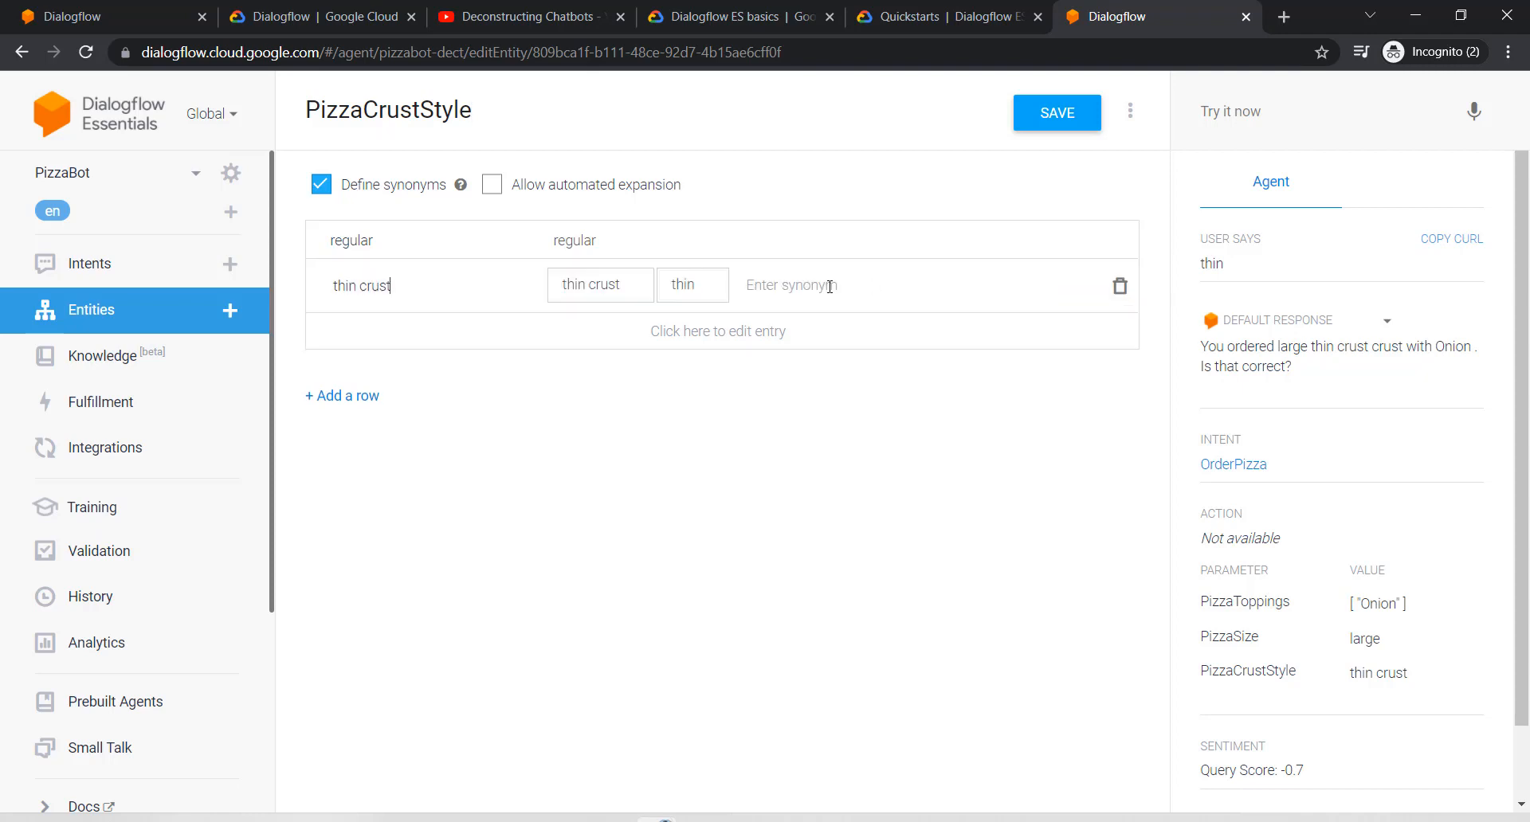
pyautogui.click(637, 285)
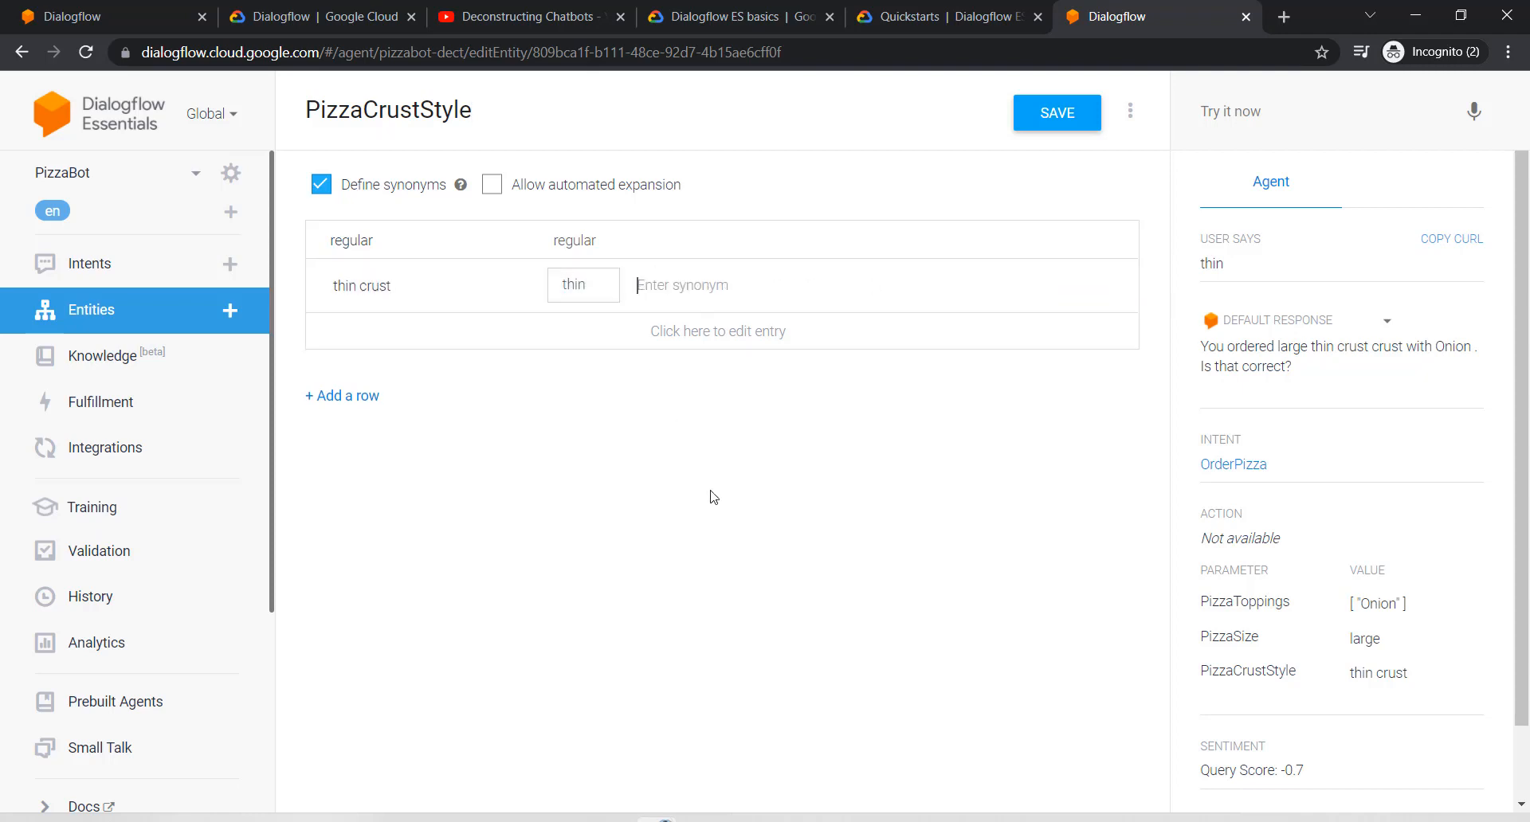
pyautogui.click(1036, 112)
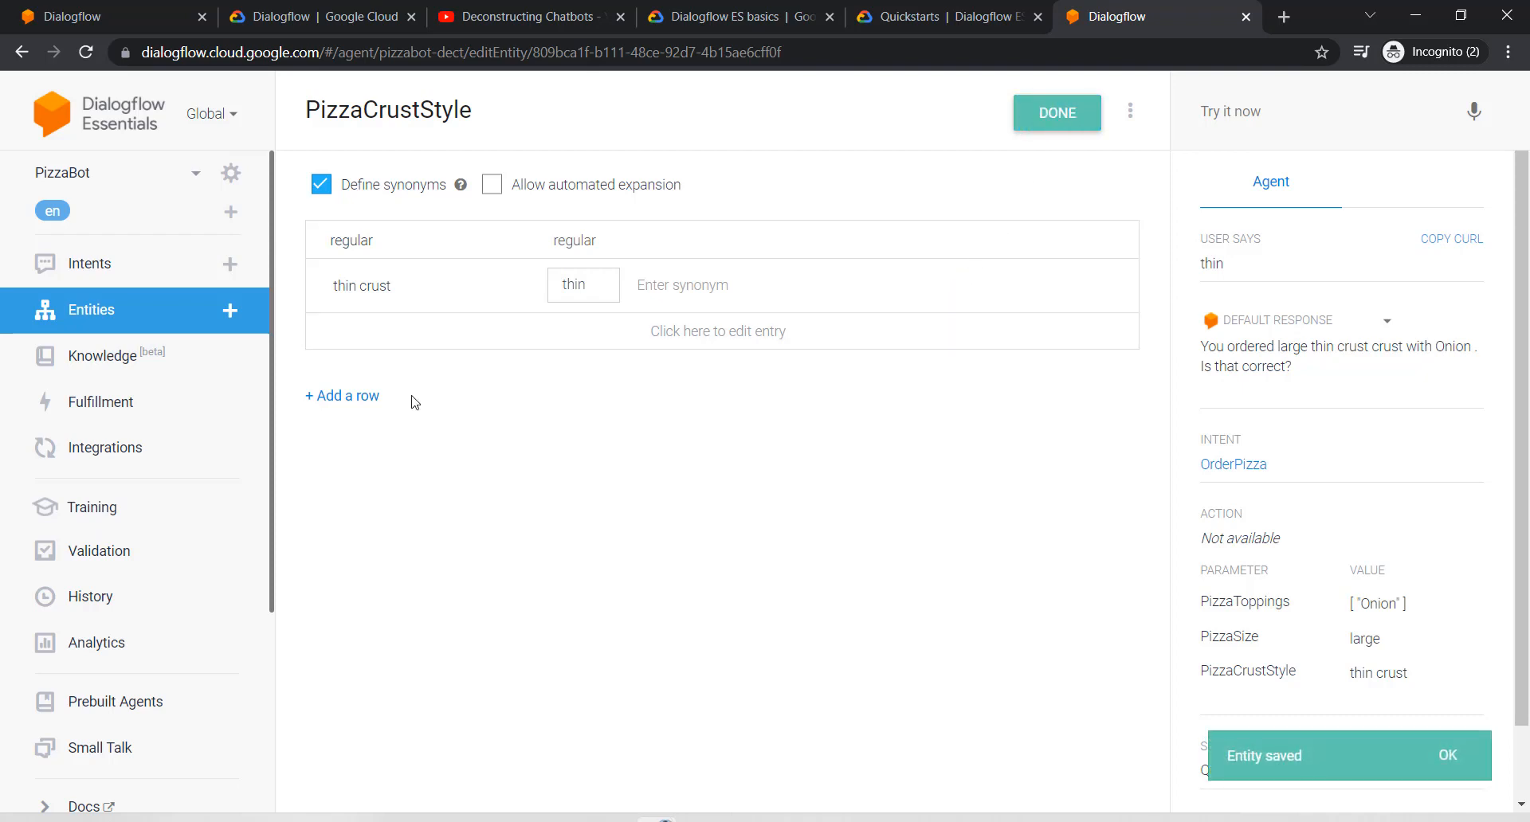
pyautogui.click(116, 276)
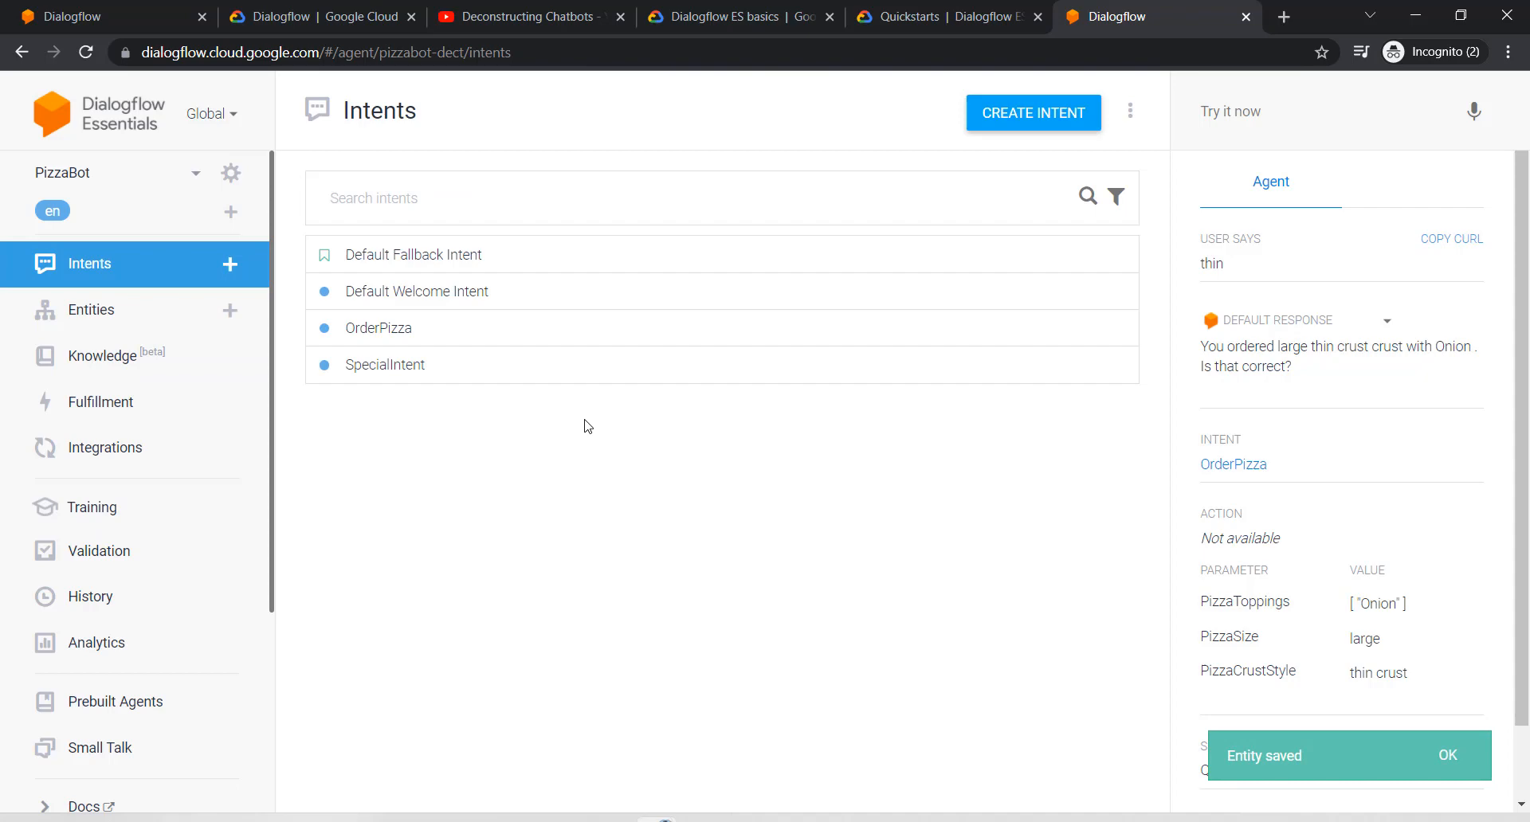
# Step: Reopen OrderPizza, then return to the intents list without saving changes
pyautogui.click(404, 329)
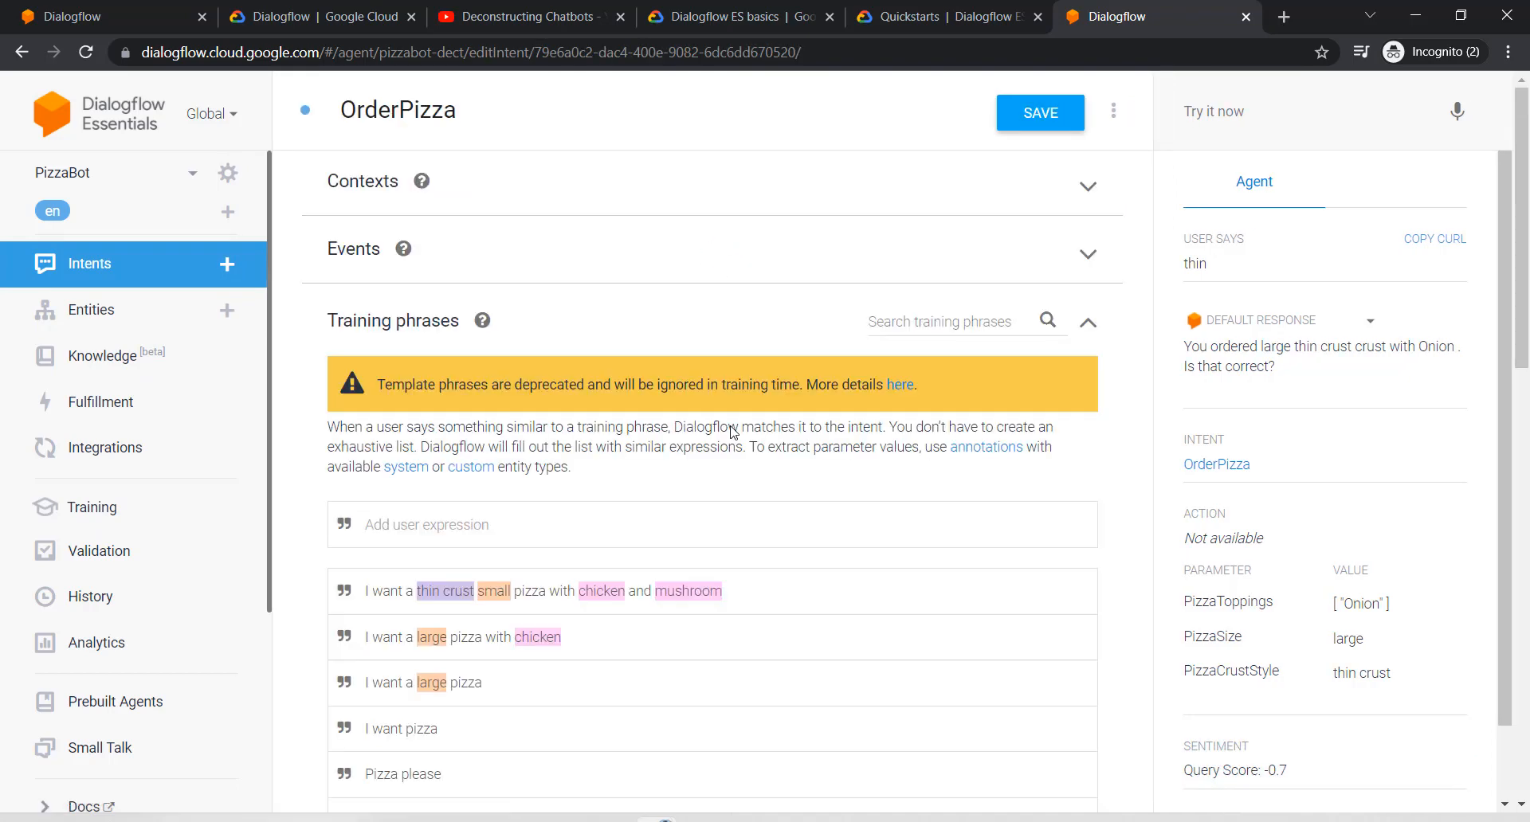
pyautogui.scroll(-12, 733, 432)
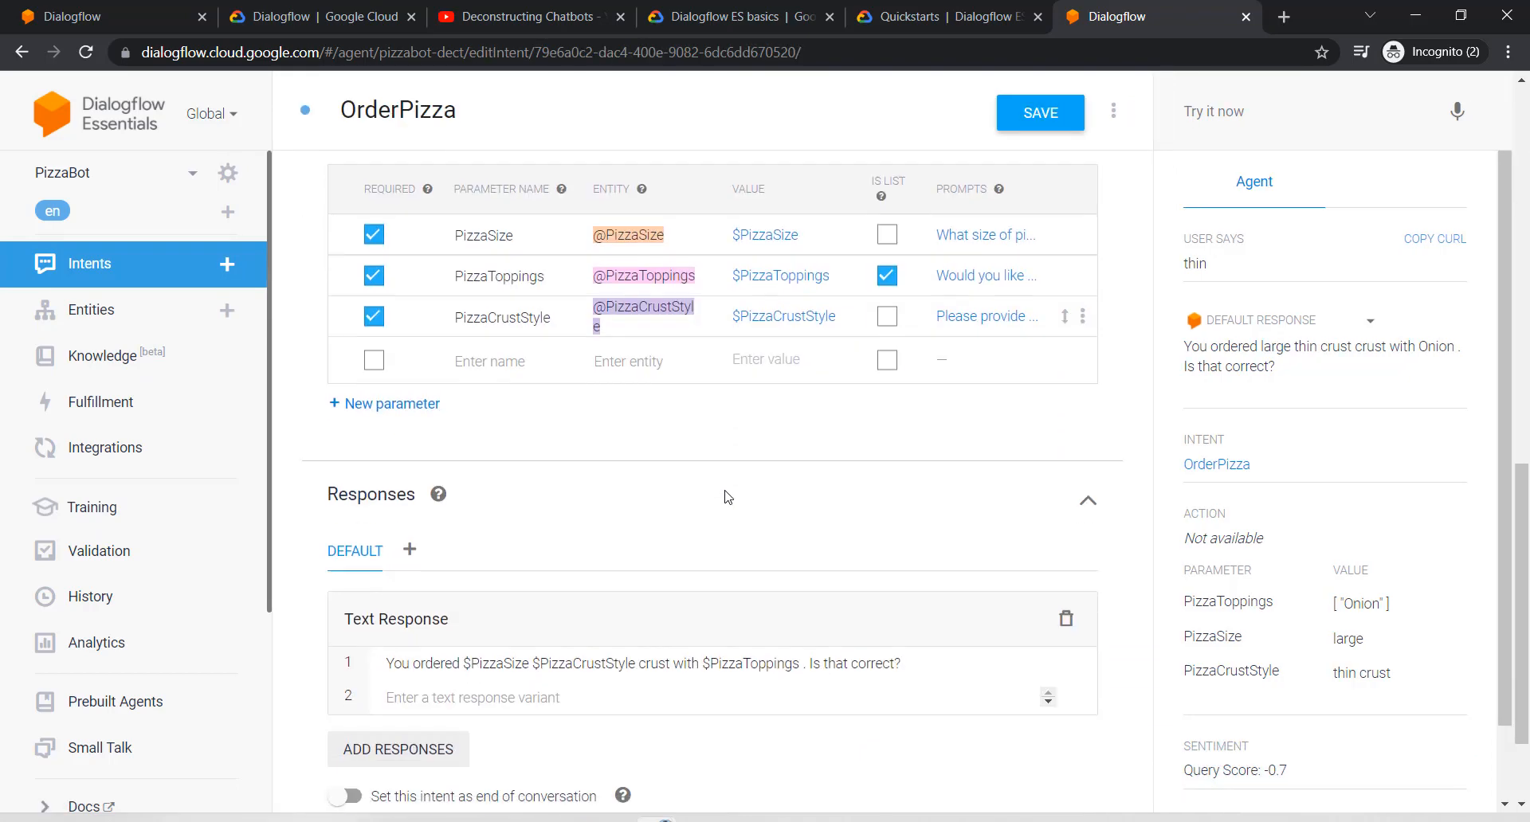
pyautogui.scroll(12, 726, 496)
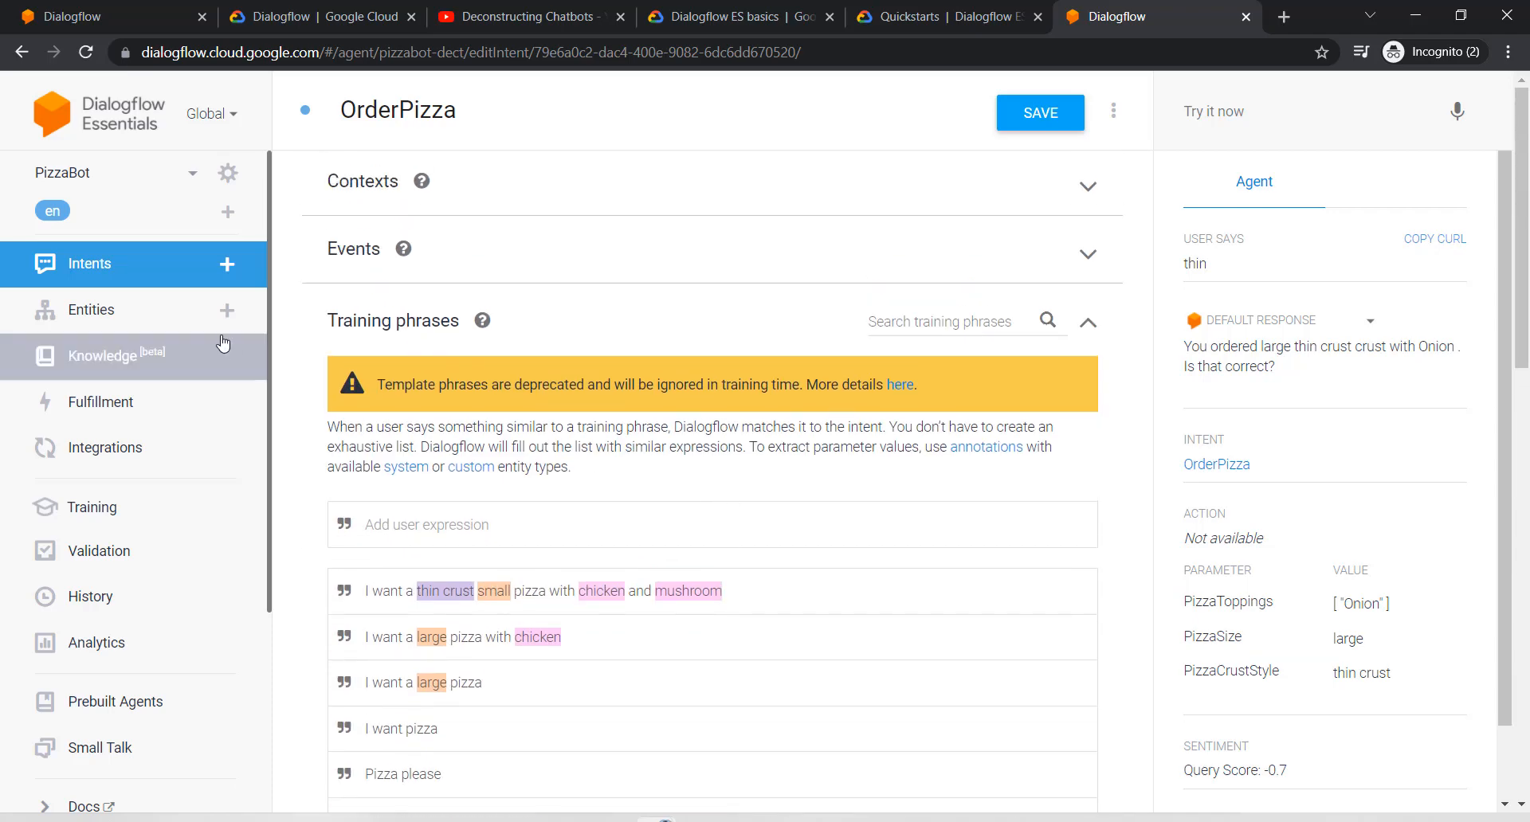
pyautogui.click(105, 265)
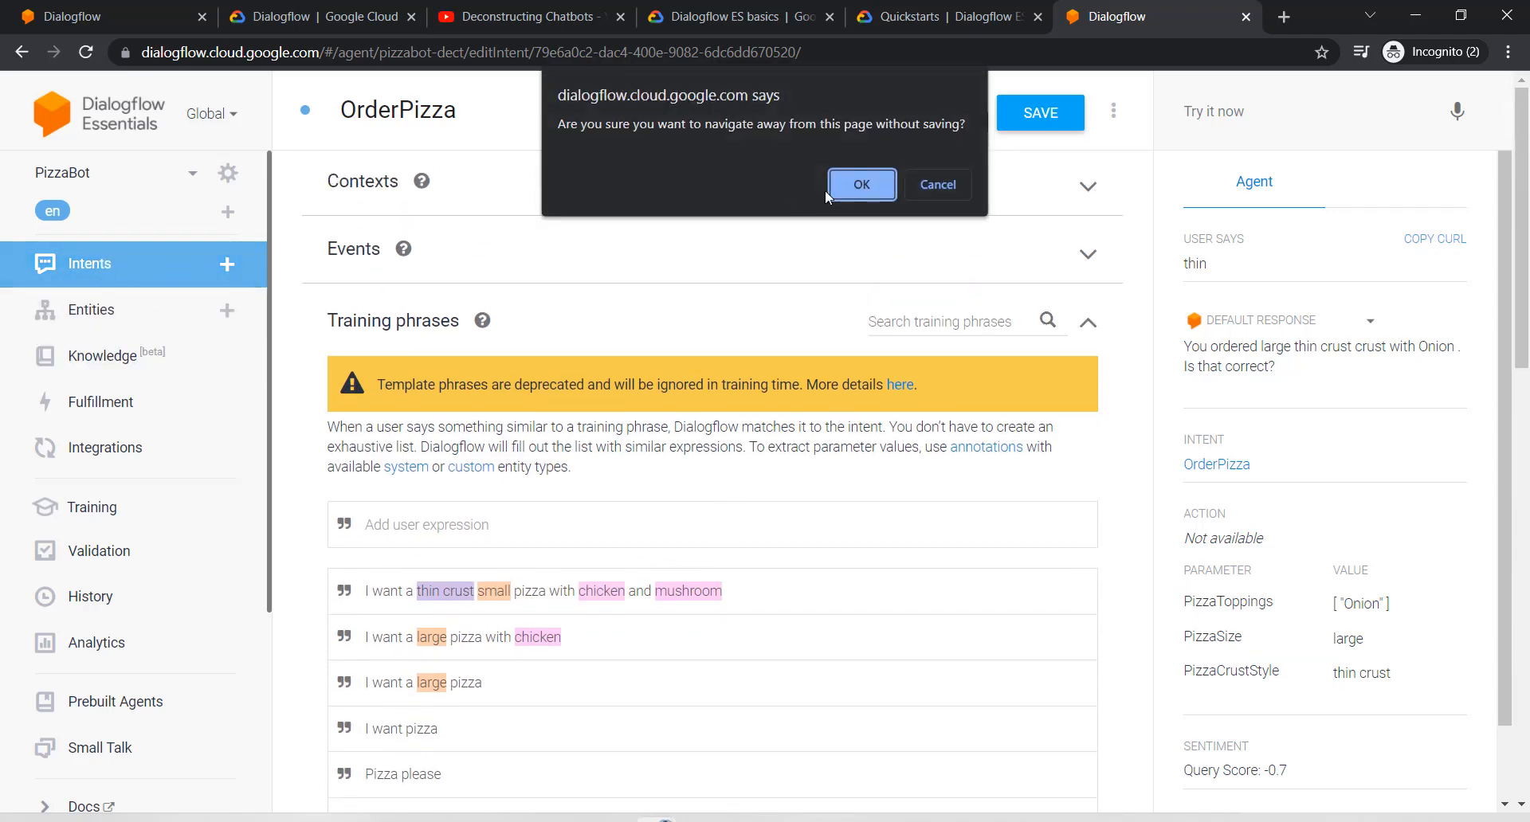
pyautogui.click(851, 188)
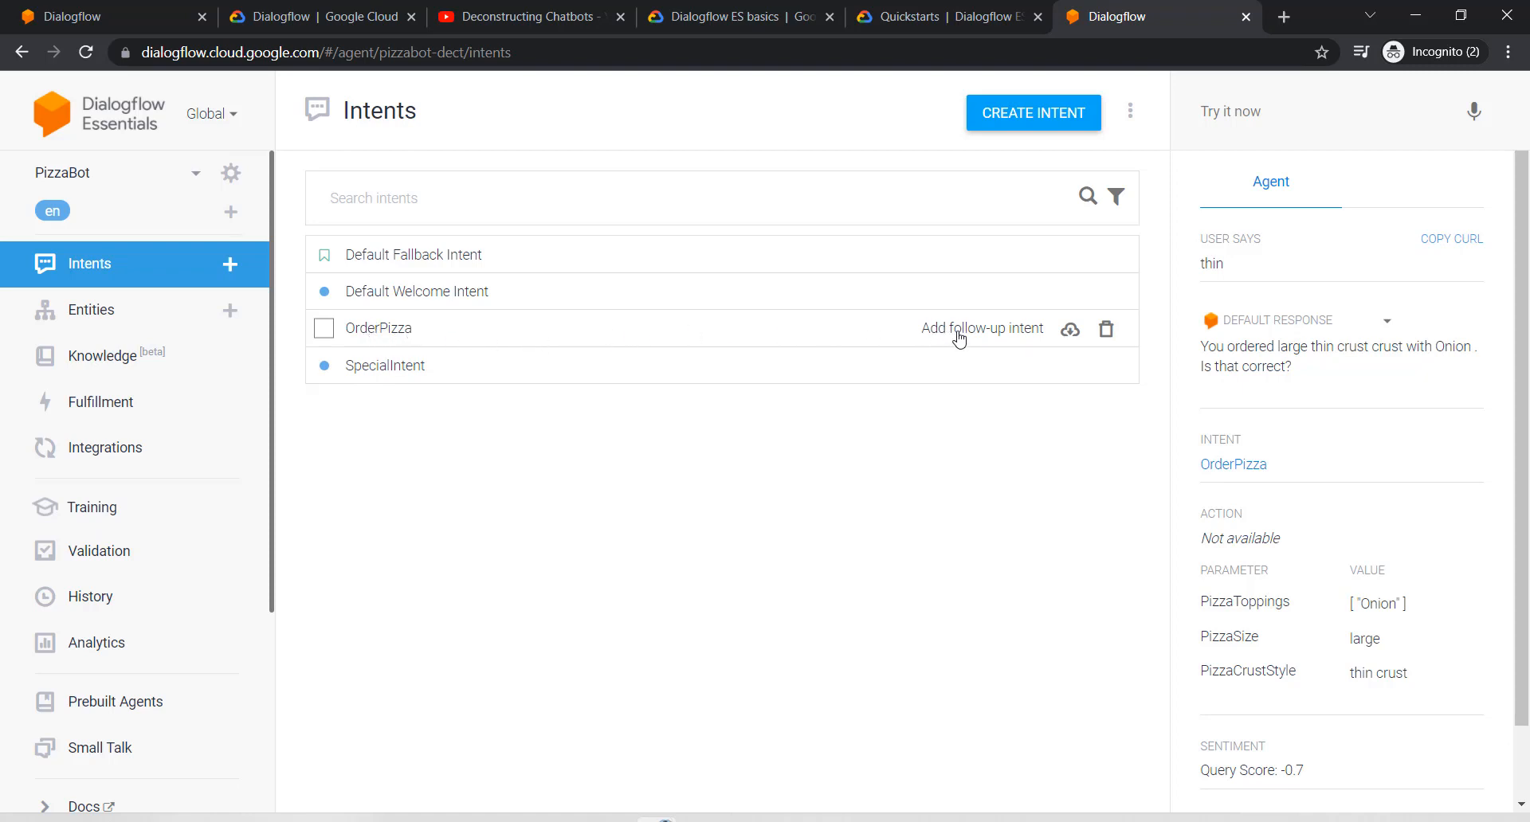
# Step: Add a 'no' follow-up to OrderPizza and open OrderPizza - no
pyautogui.click(986, 335)
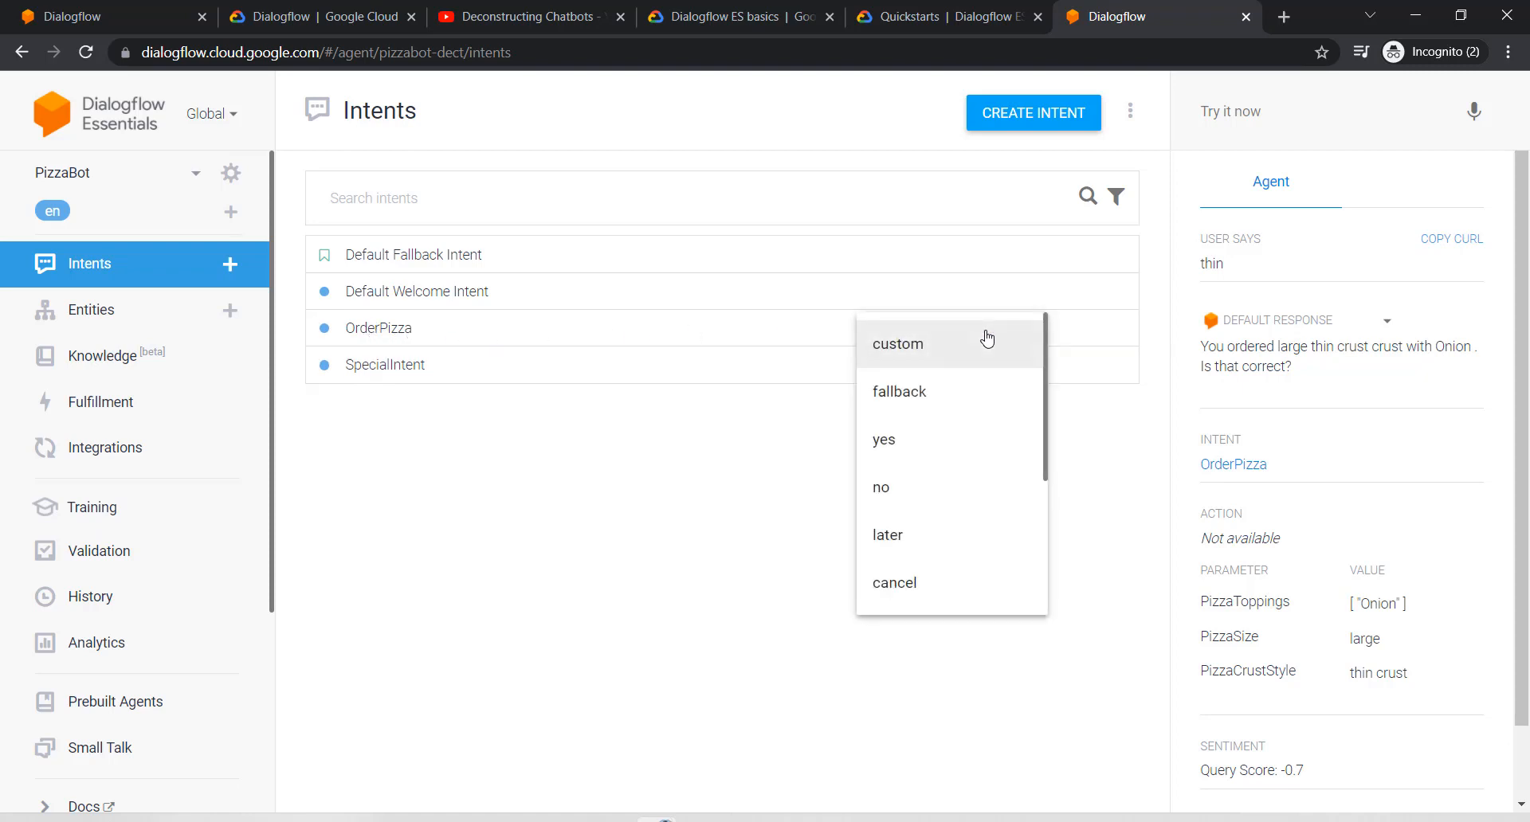
pyautogui.click(904, 486)
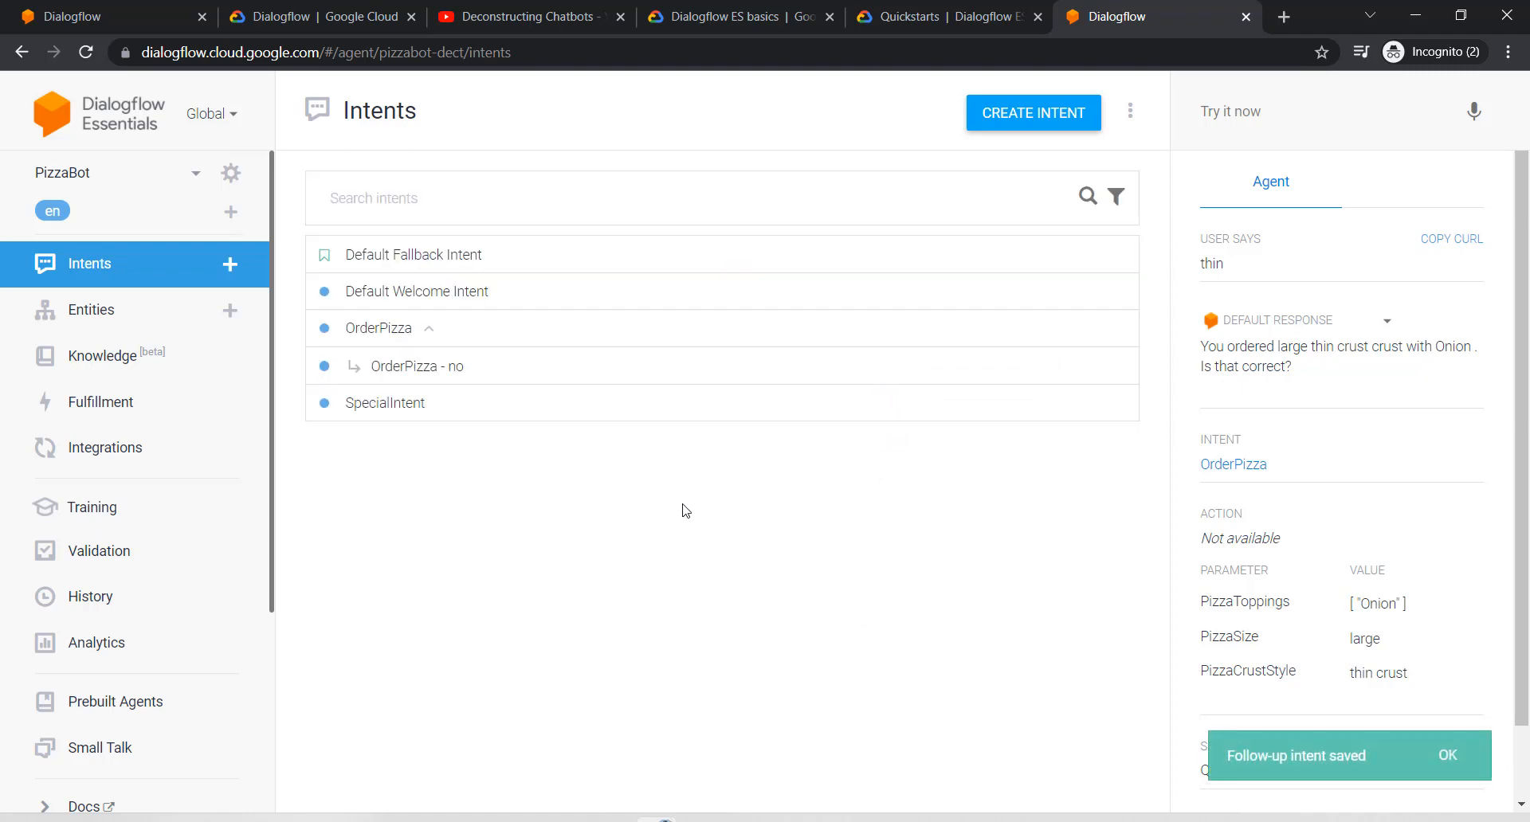
pyautogui.click(407, 368)
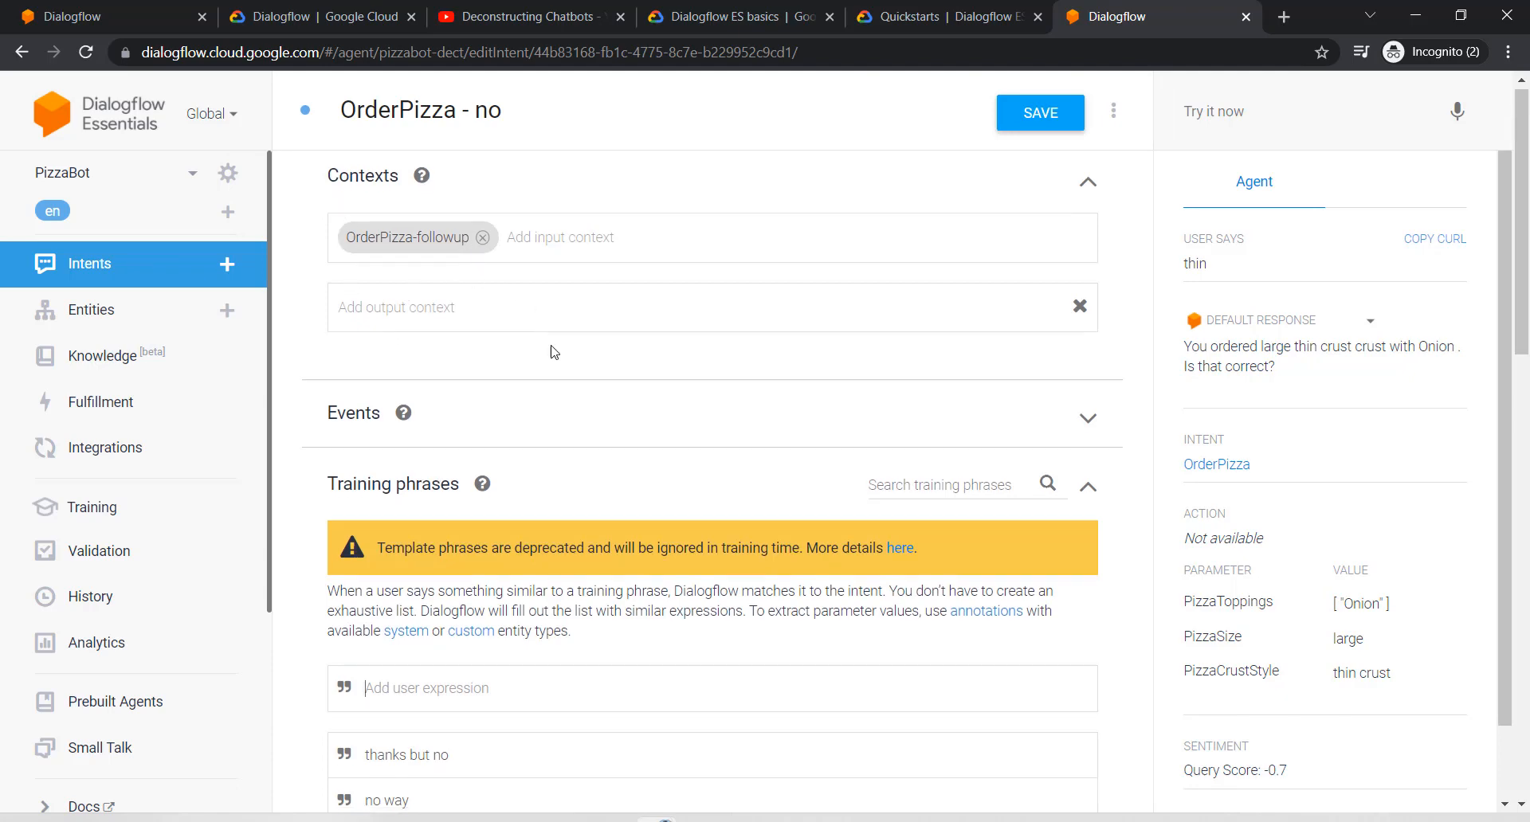
# Step: Enter 'Alright, what can I order or you?' as OrderPizza - no's text response
pyautogui.scroll(-4, 486, 414)
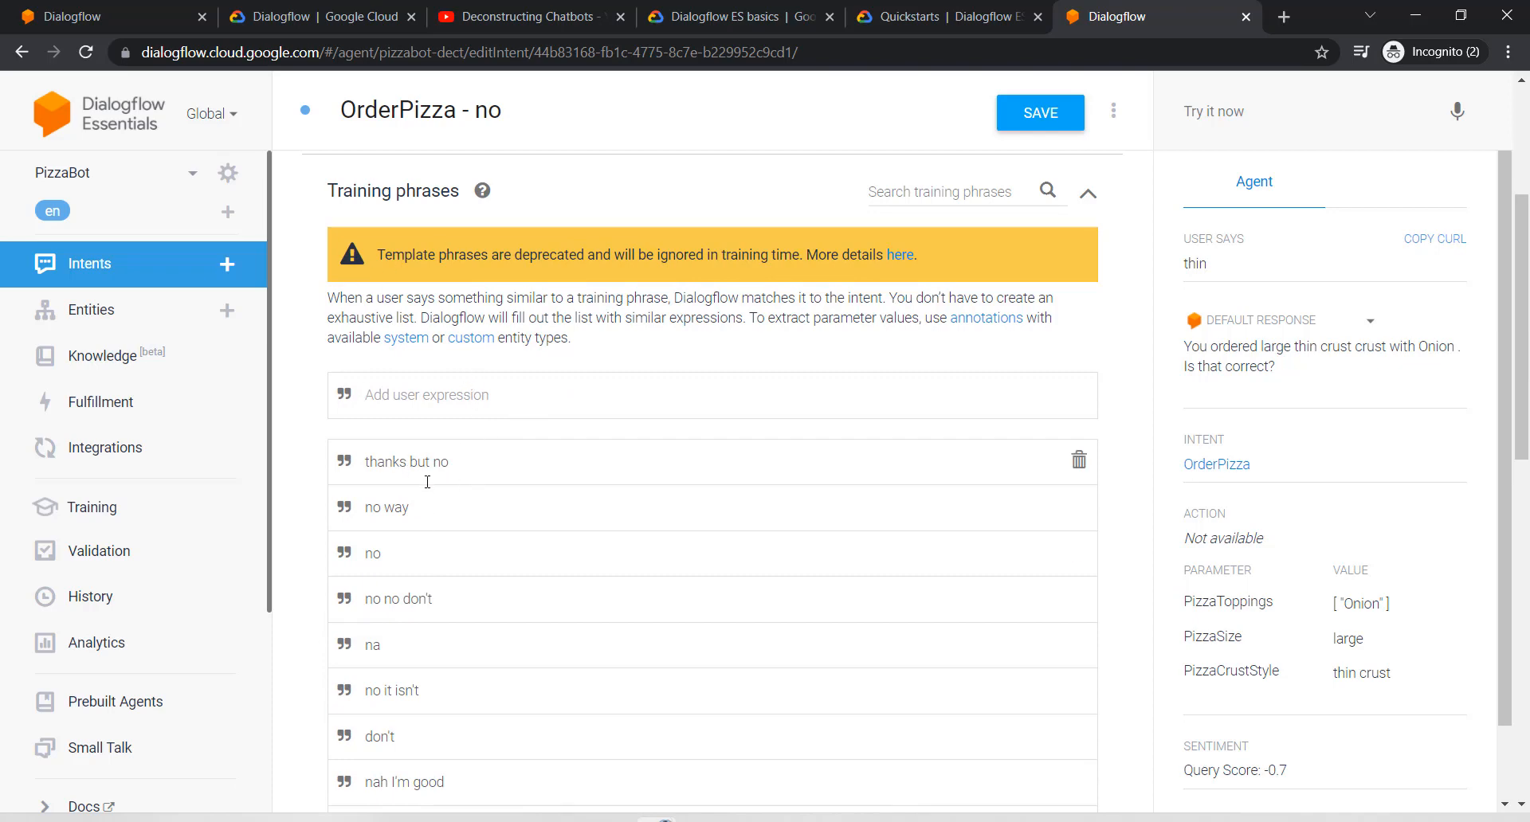
pyautogui.scroll(-11, 451, 518)
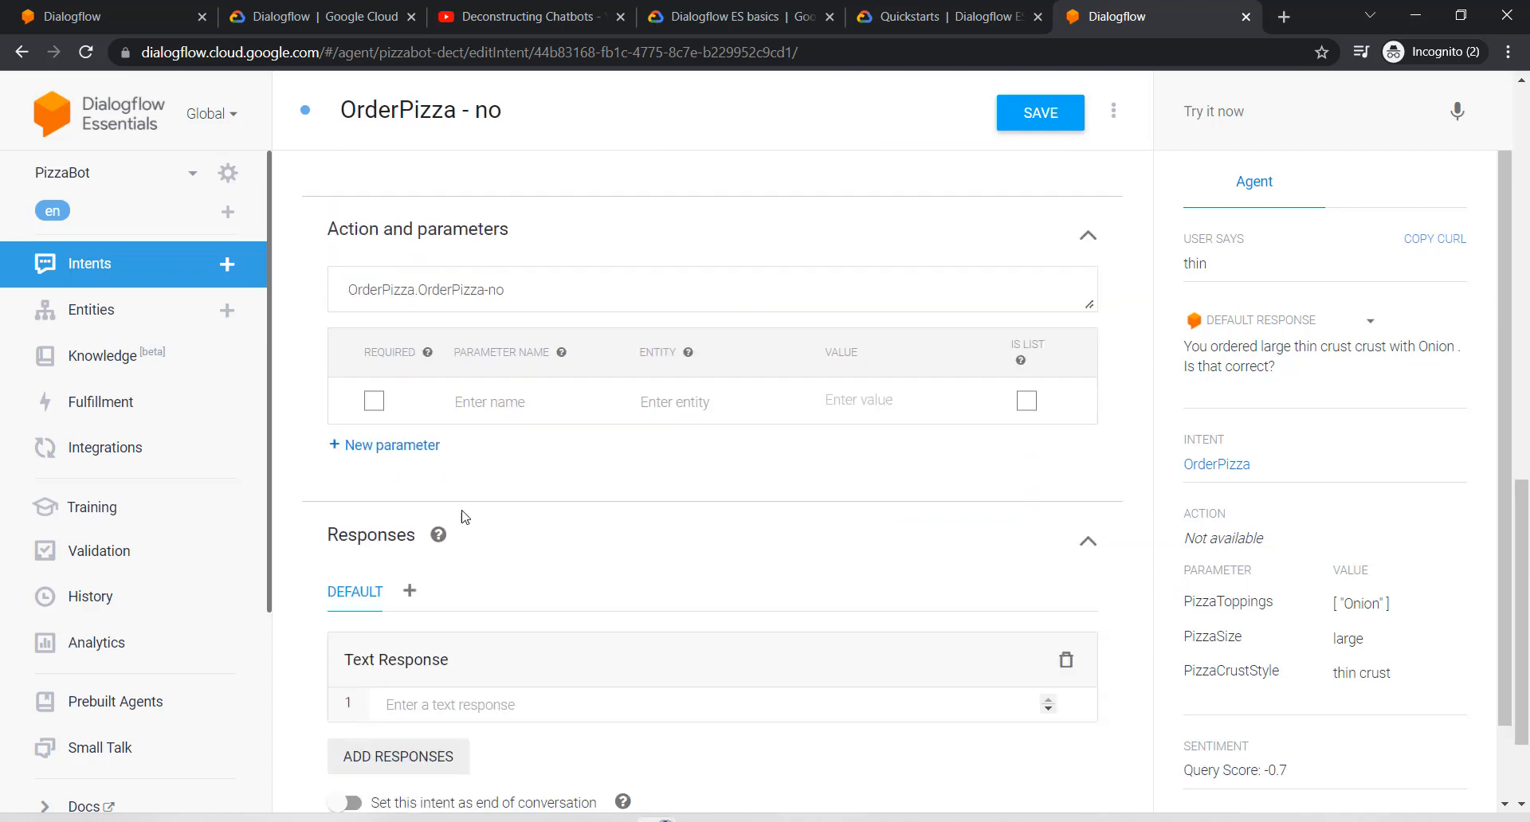
pyautogui.scroll(-2, 502, 399)
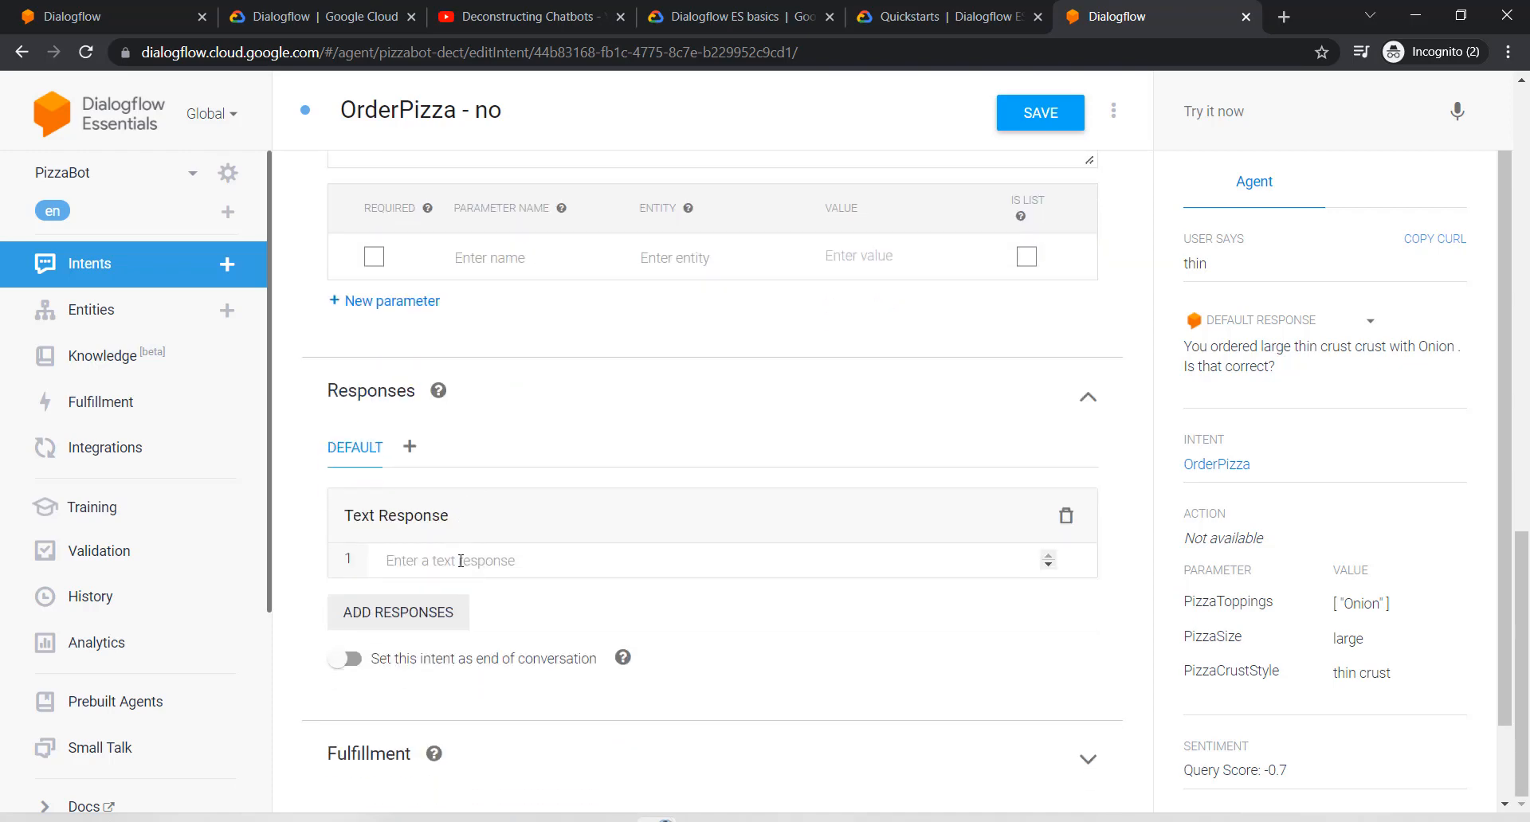
pyautogui.click(461, 561)
pyautogui.write('ALright')
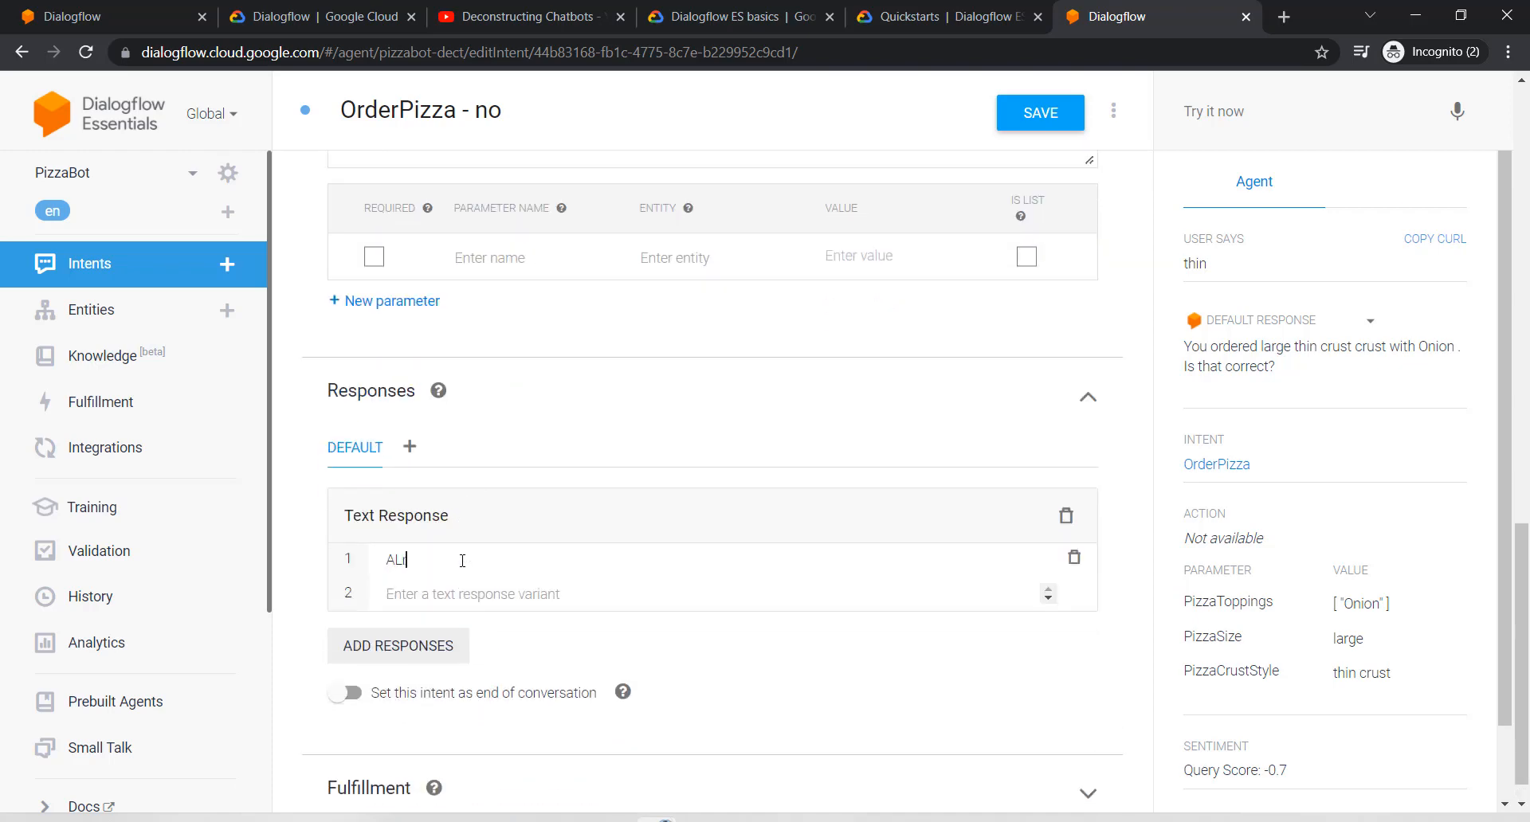
pyautogui.press('BackSpace')
pyautogui.press('BackSpace')
pyautogui.press('BackSpace')
pyautogui.write('lright')
pyautogui.write(', how')
pyautogui.write(' can')
pyautogui.press('BackSpace')
pyautogui.press('BackSpace')
pyautogui.press('BackSpace')
pyautogui.press('BackSpace')
pyautogui.press('BackSpace')
pyautogui.press('BackSpace')
pyautogui.press('BackSpace')
pyautogui.press('BackSpace')
pyautogui.press('BackSpace')
pyautogui.press('BackSpace')
pyautogui.press('BackSpace')
pyautogui.write('t, what can I order or you?')
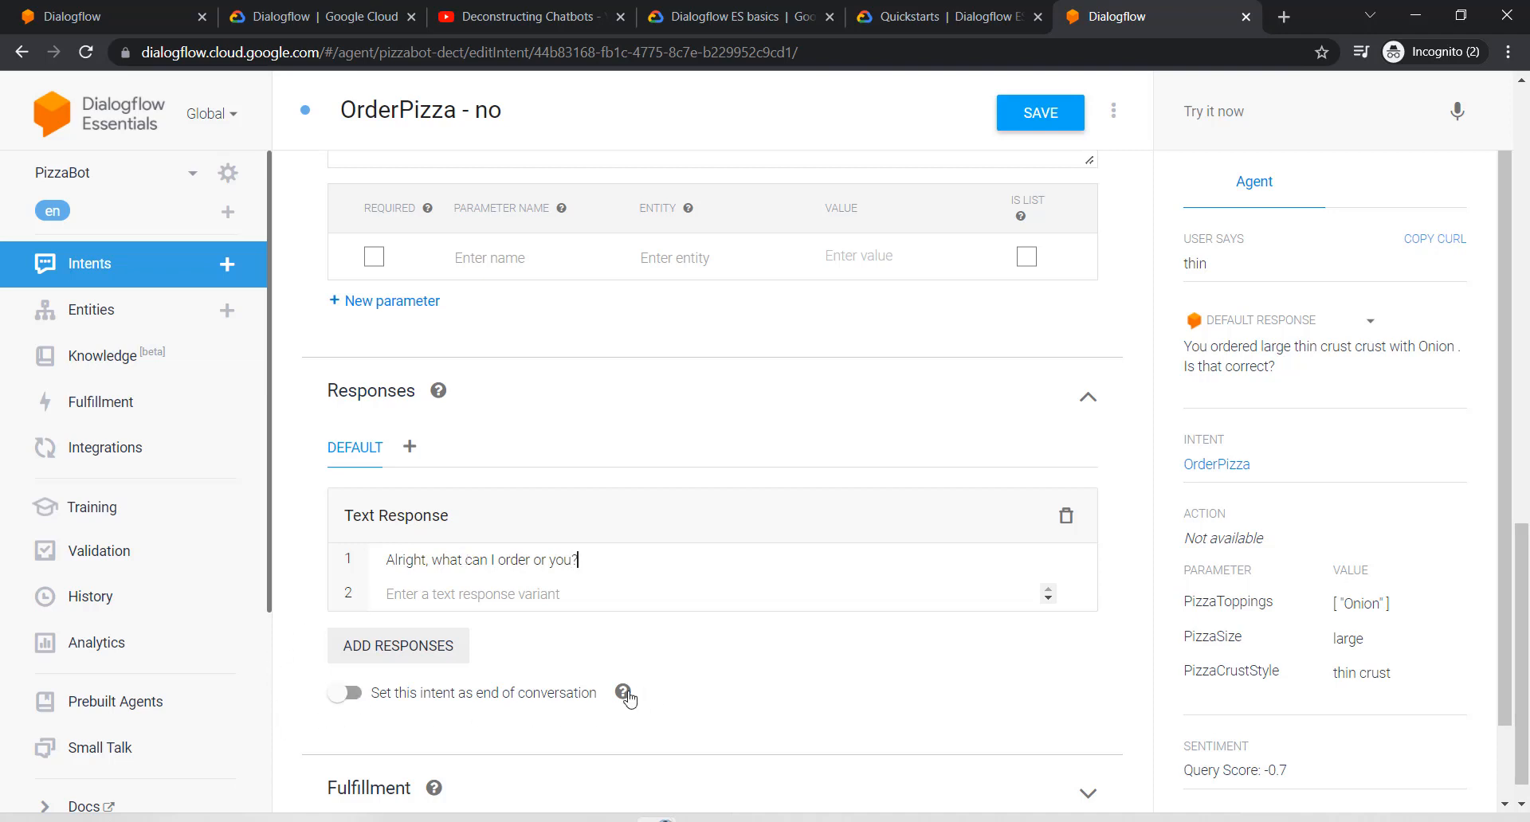
# Step: Set OrderPizza - no as end of conversation, save it, and return to the intents list
pyautogui.moveTo(623, 697)
pyautogui.click(351, 694)
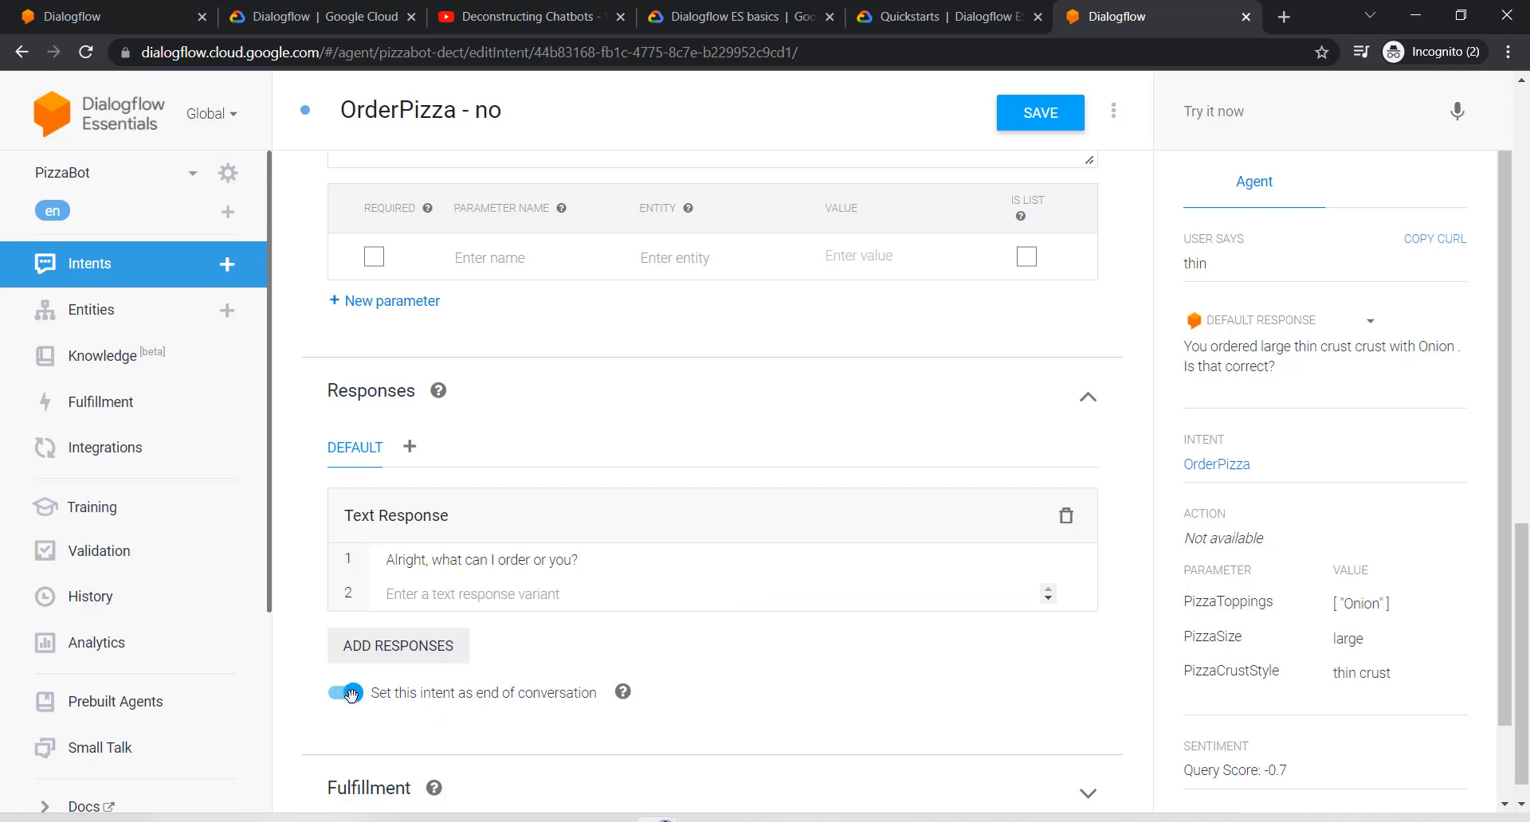
pyautogui.click(1032, 121)
pyautogui.scroll(7, 478, 529)
pyautogui.click(100, 279)
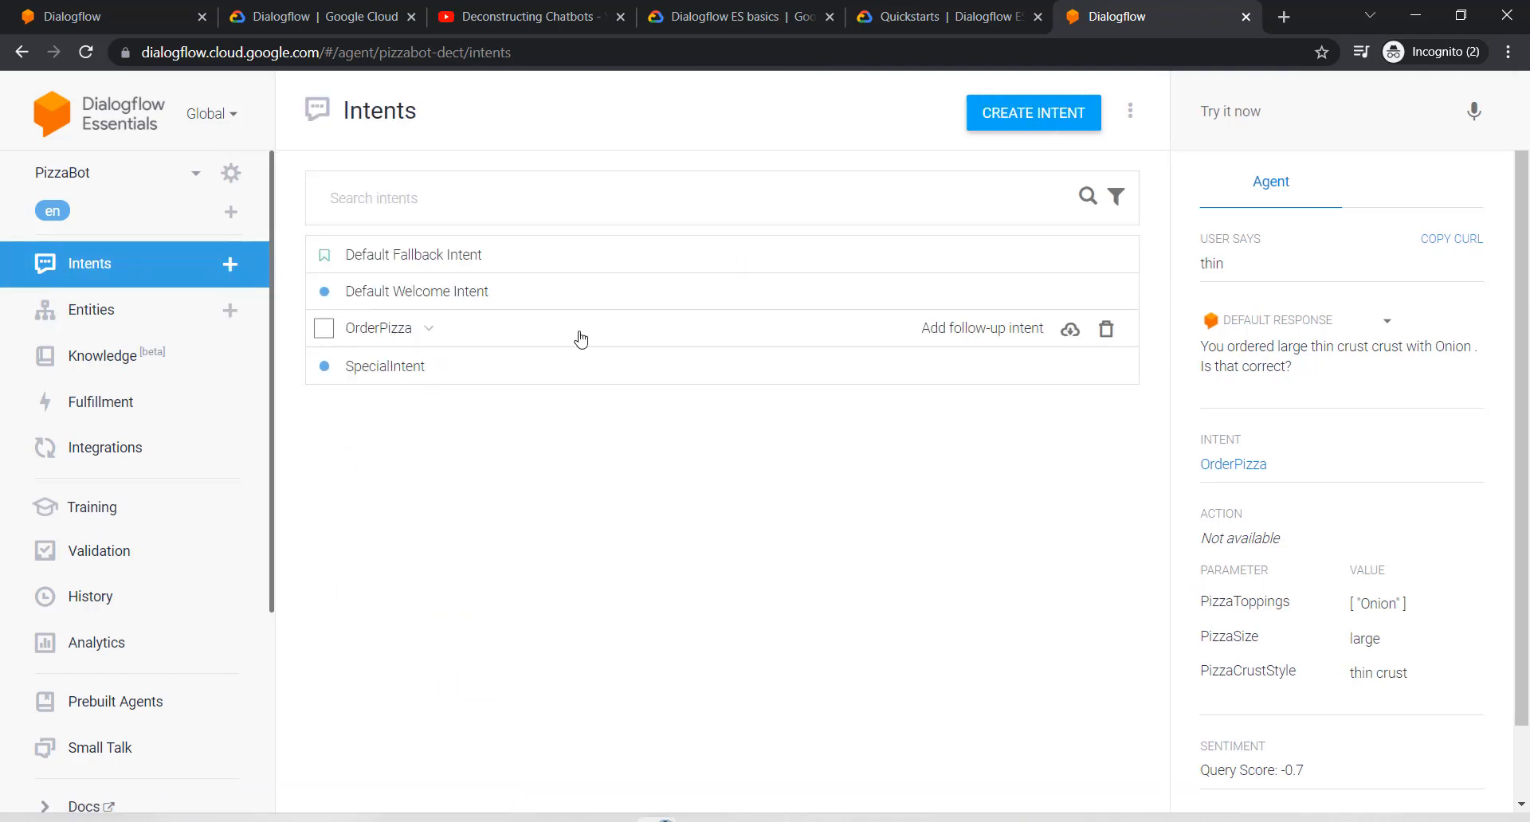
# Step: Add a 'yes' follow-up to OrderPizza and open OrderPizza - yes
pyautogui.click(950, 330)
pyautogui.click(895, 441)
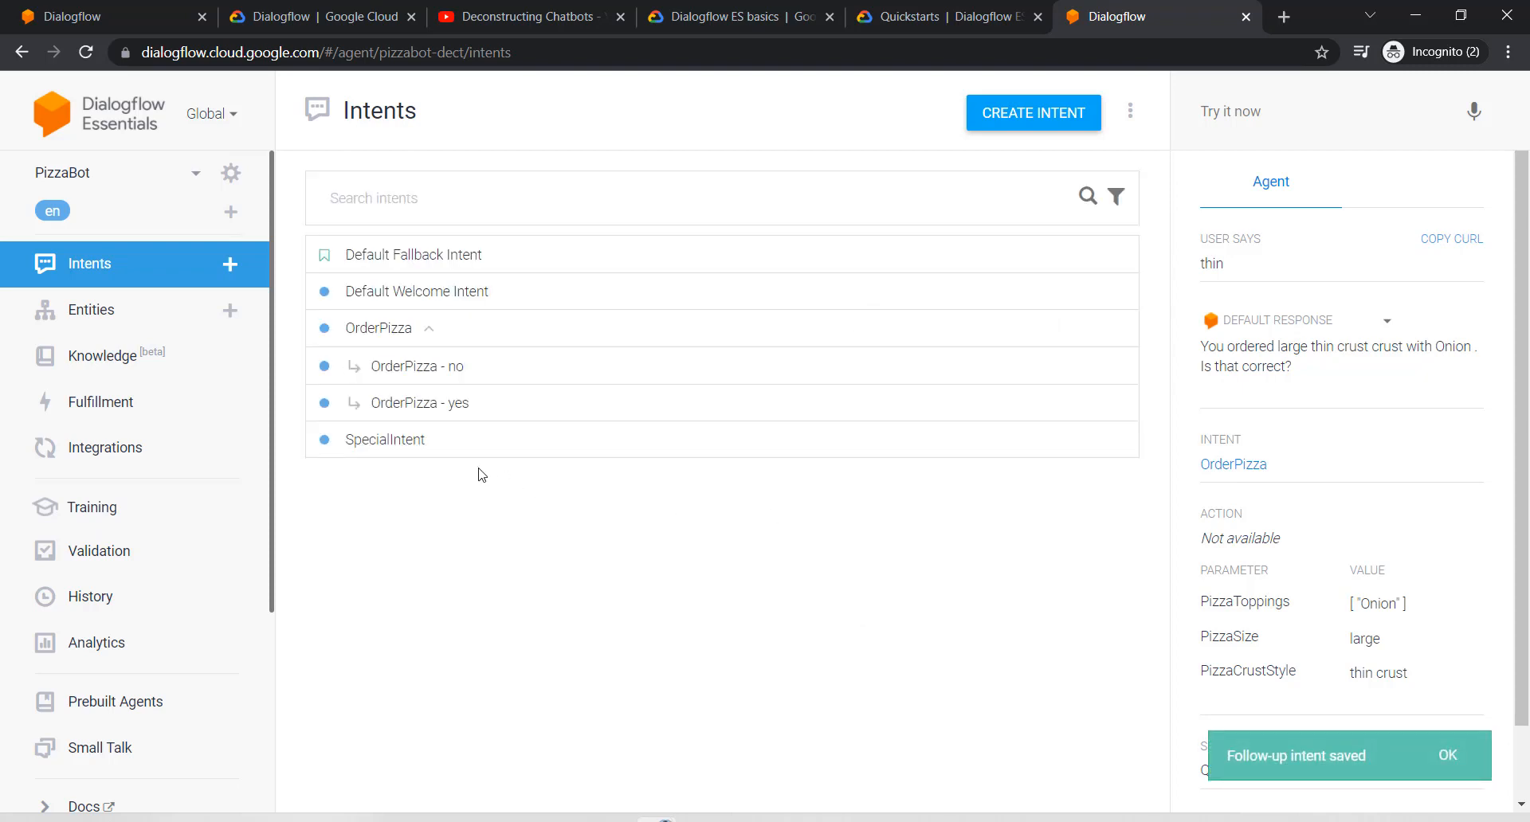
pyautogui.click(428, 404)
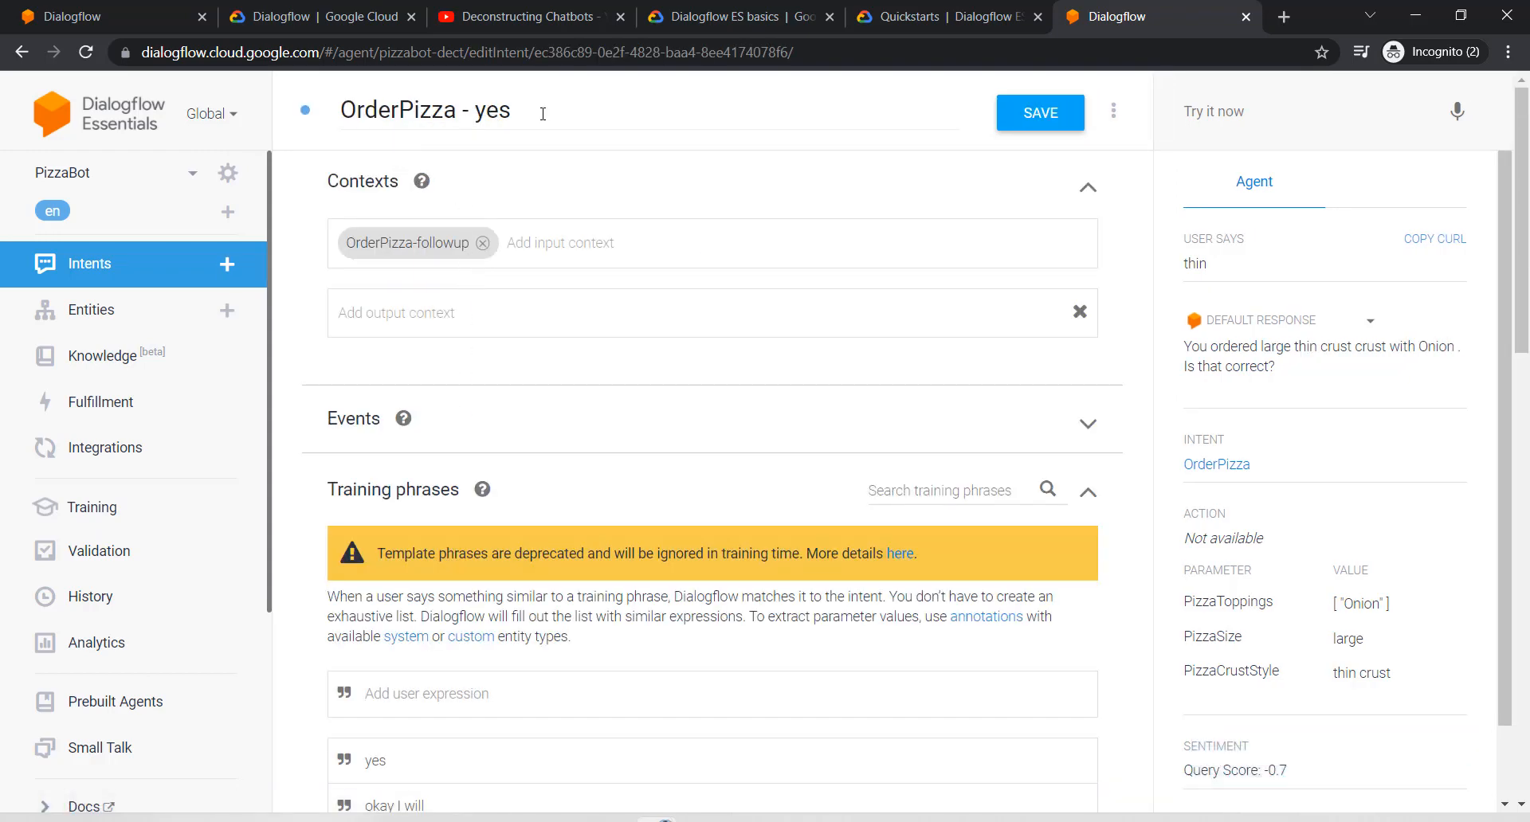
pyautogui.scroll(-1, 460, 353)
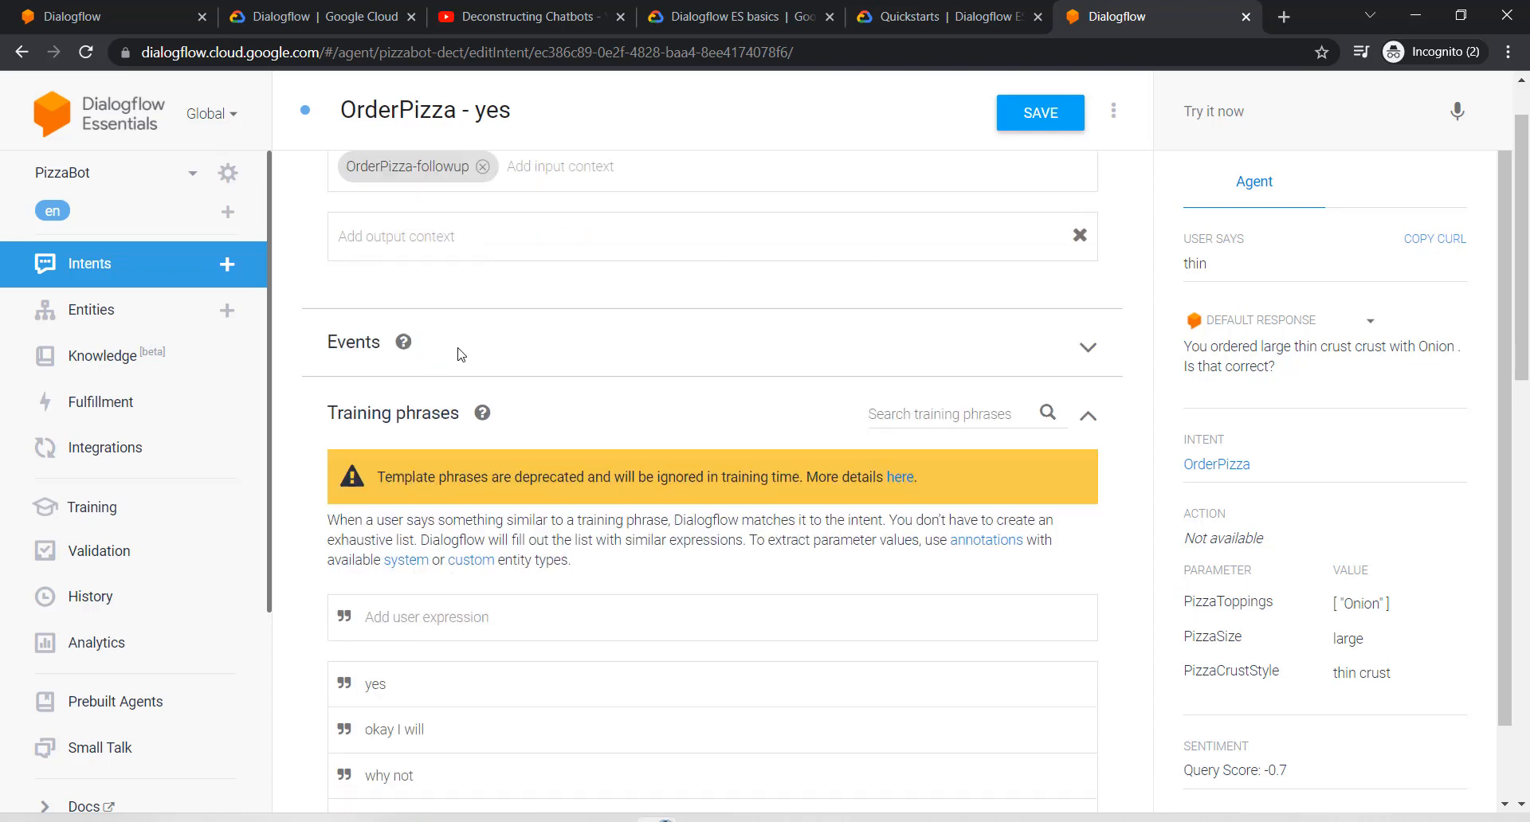
pyautogui.scroll(-3, 460, 353)
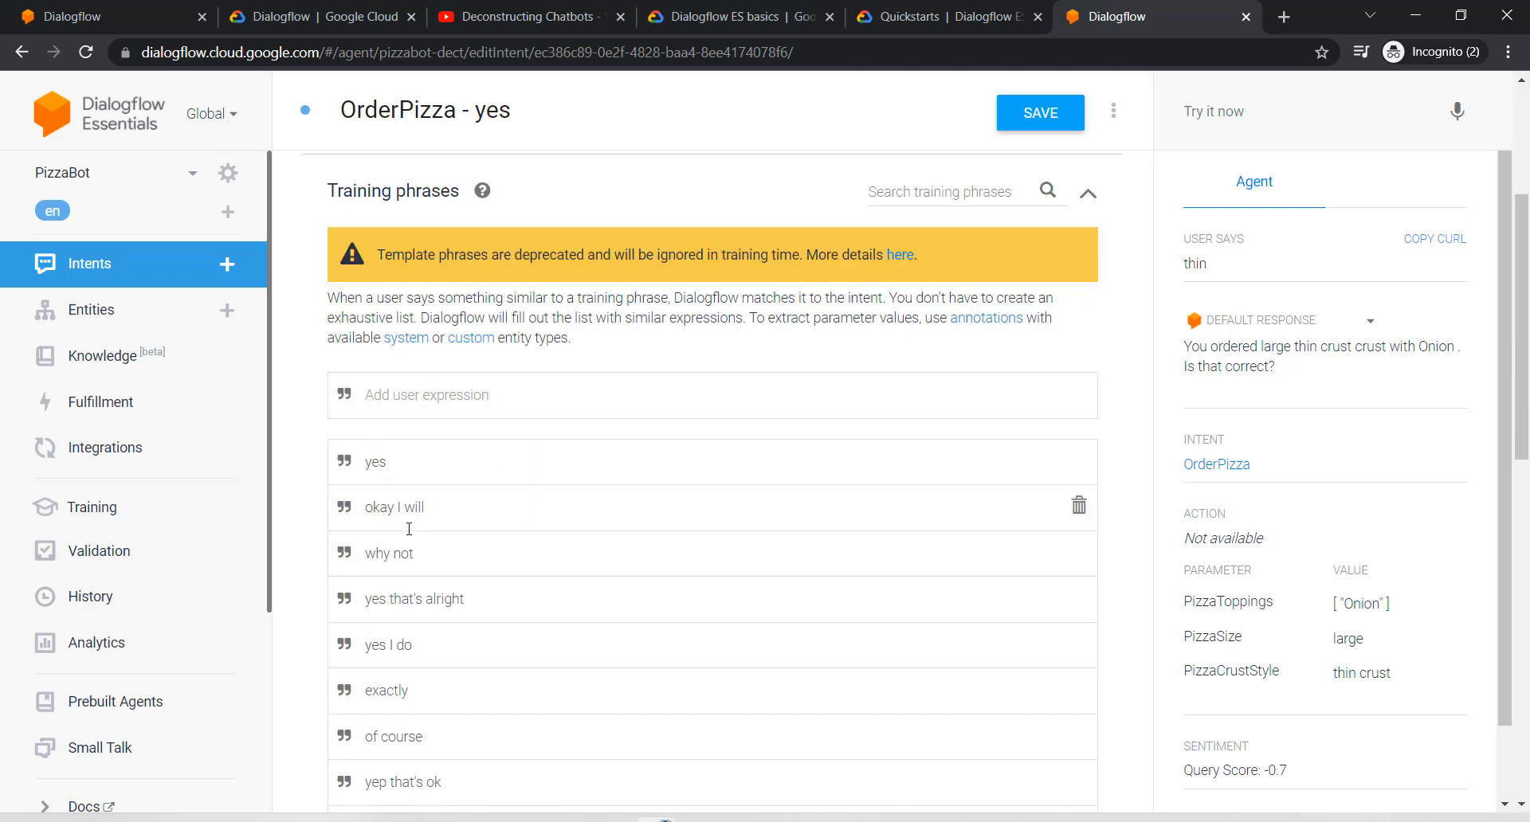
pyautogui.scroll(-10, 446, 518)
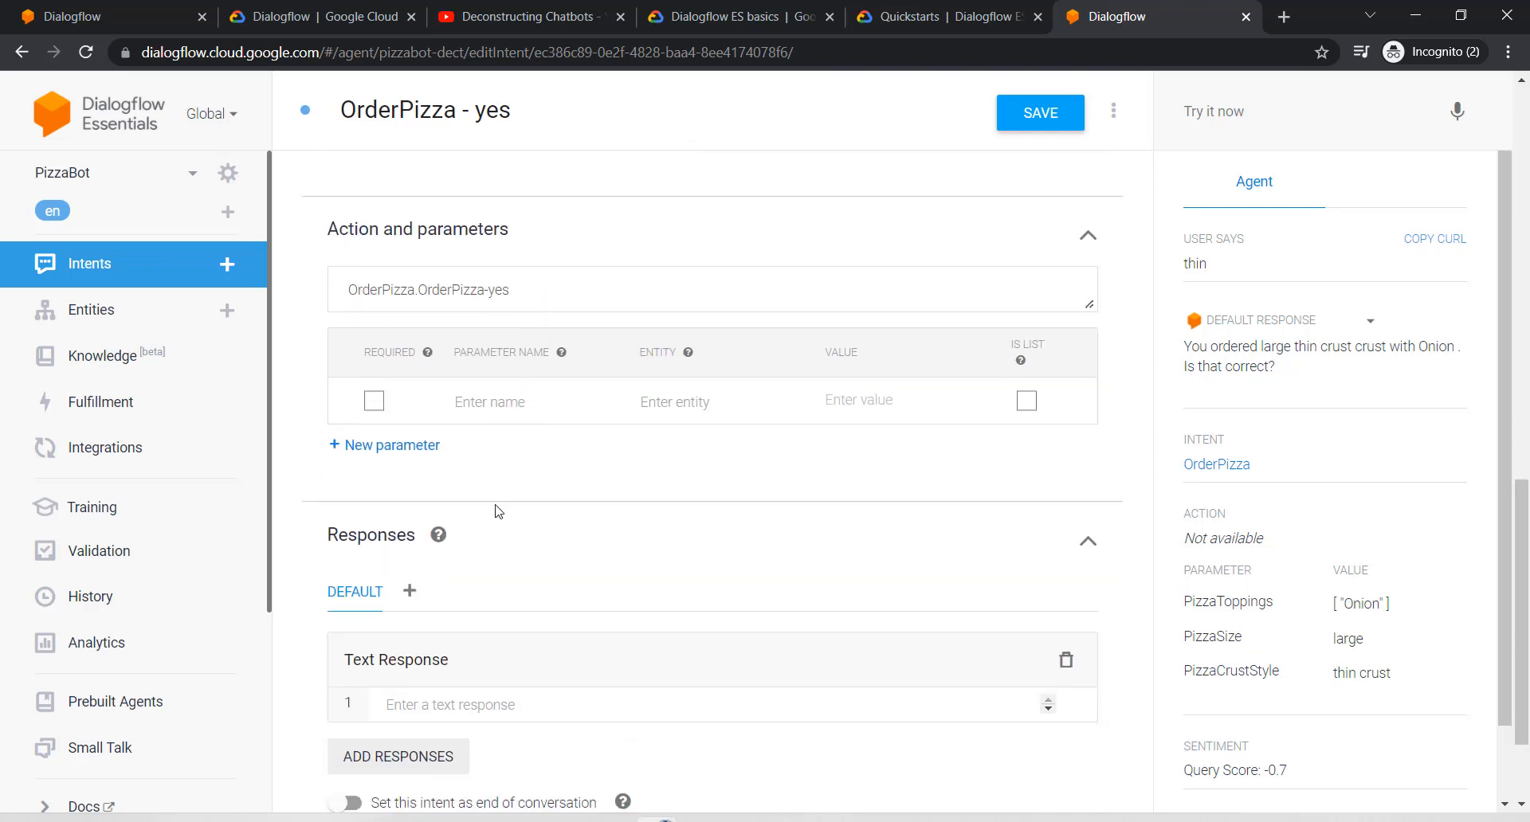
# Step: Save OrderPizza - yes with reply 'Can you please provide your name and phone number to confirm the order?'
pyautogui.scroll(-2, 505, 635)
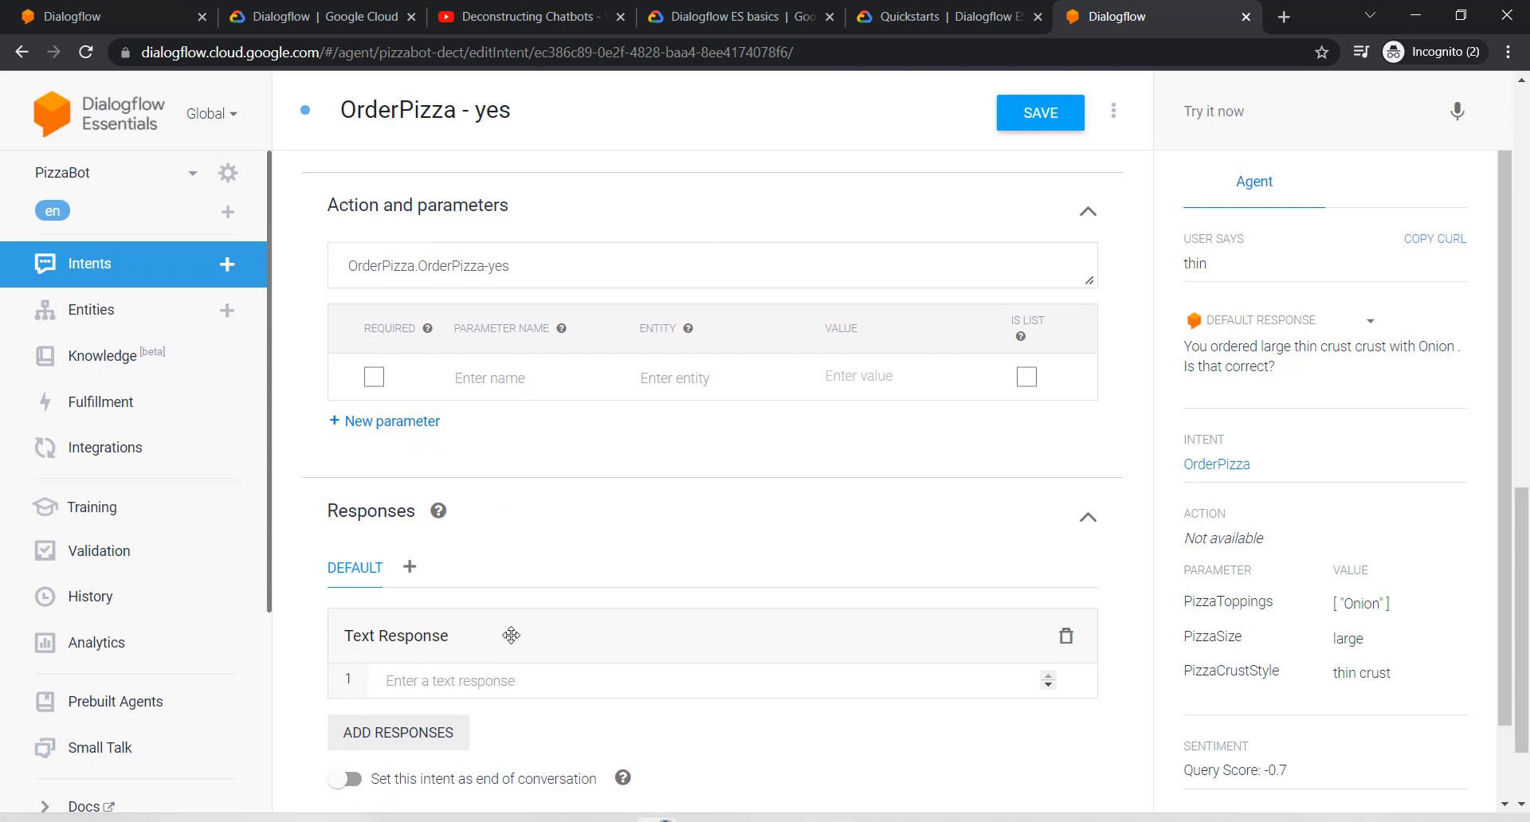
pyautogui.click(447, 562)
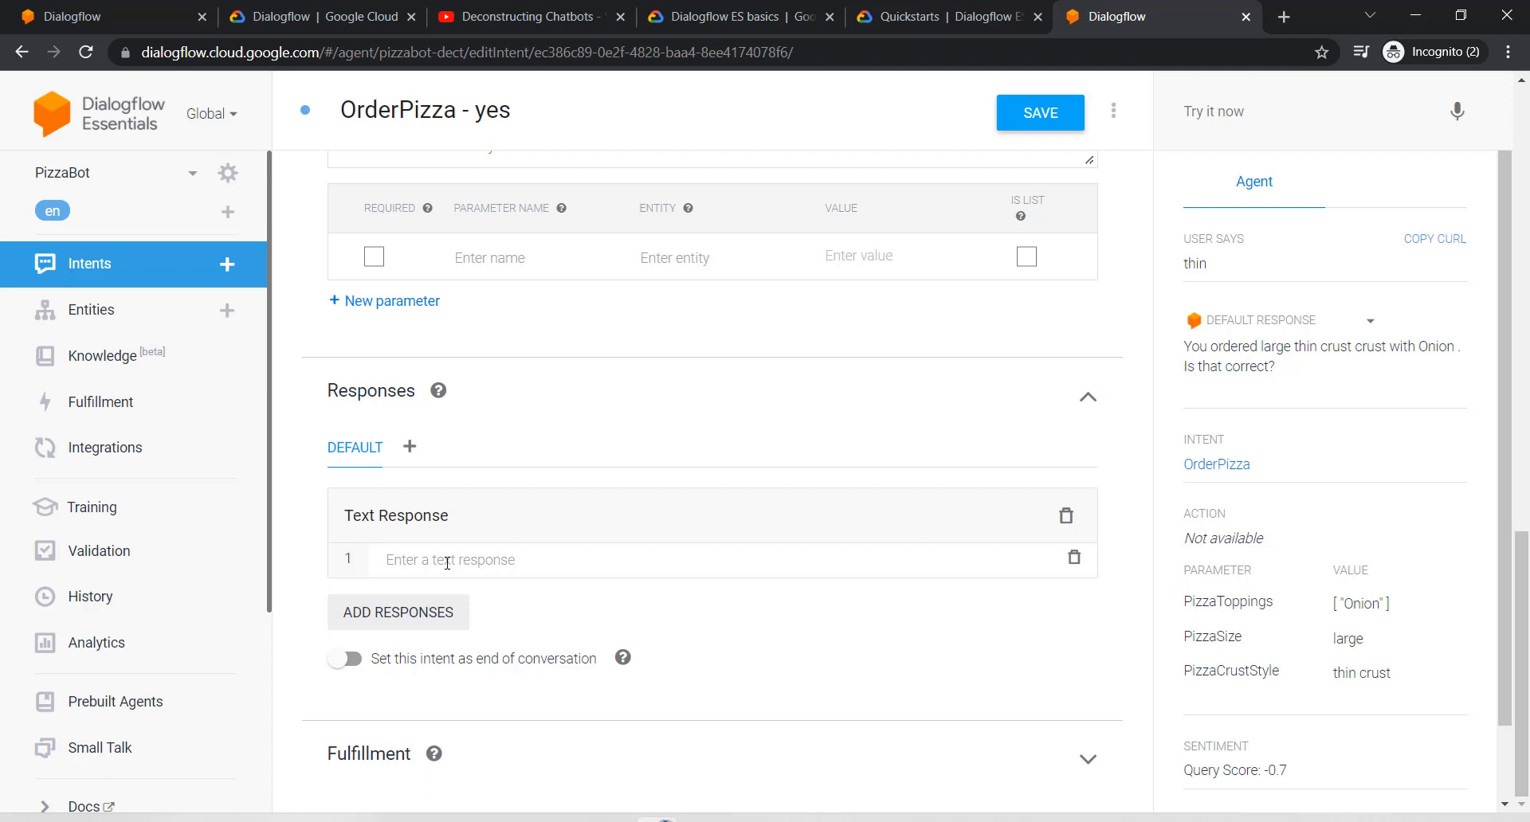
pyautogui.write('Can you p')
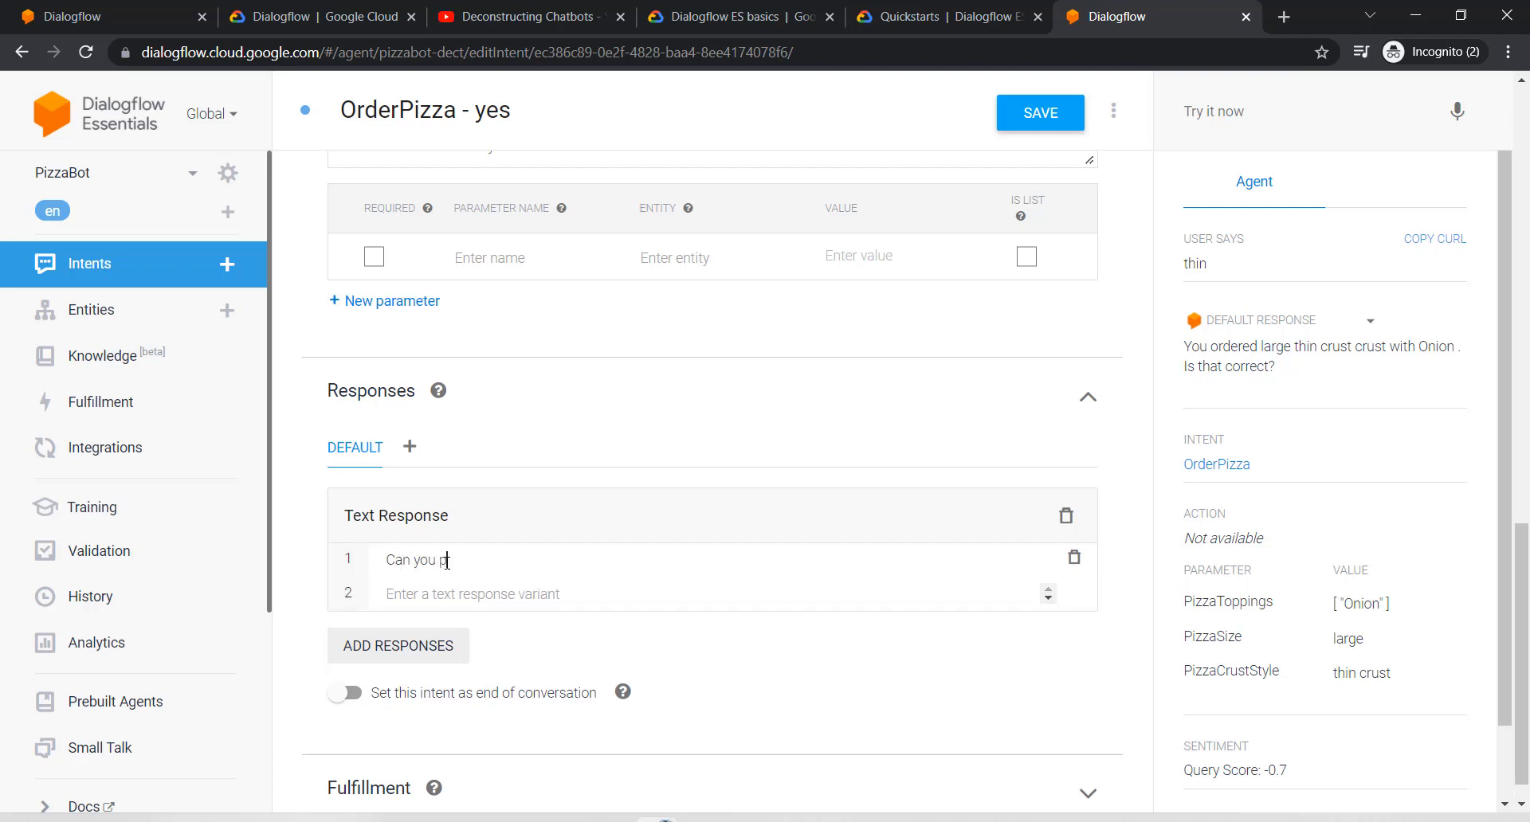
pyautogui.write('lease provide your name and phone nu')
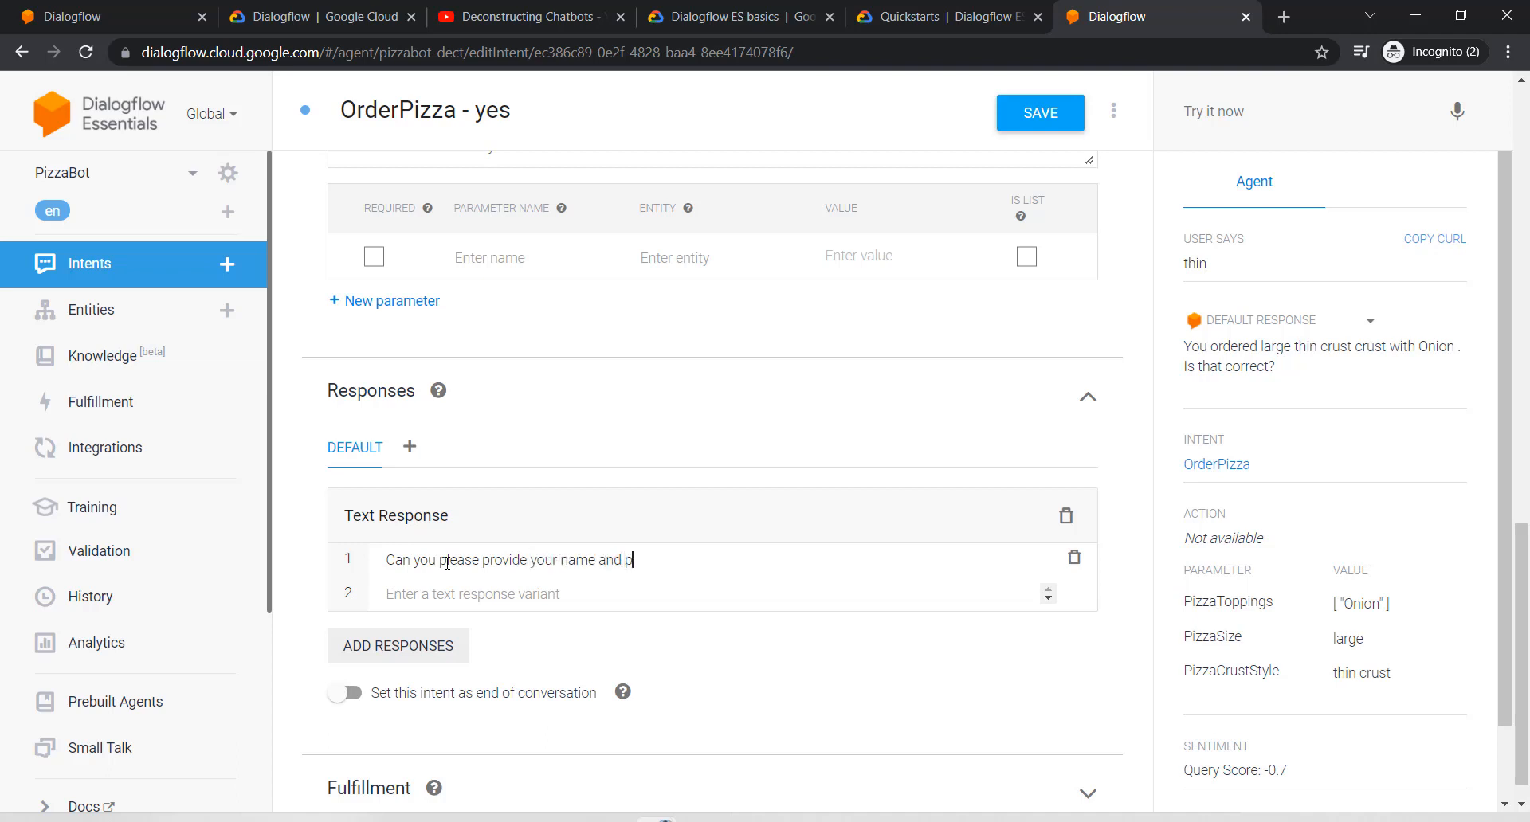
pyautogui.write('mber to confirm the')
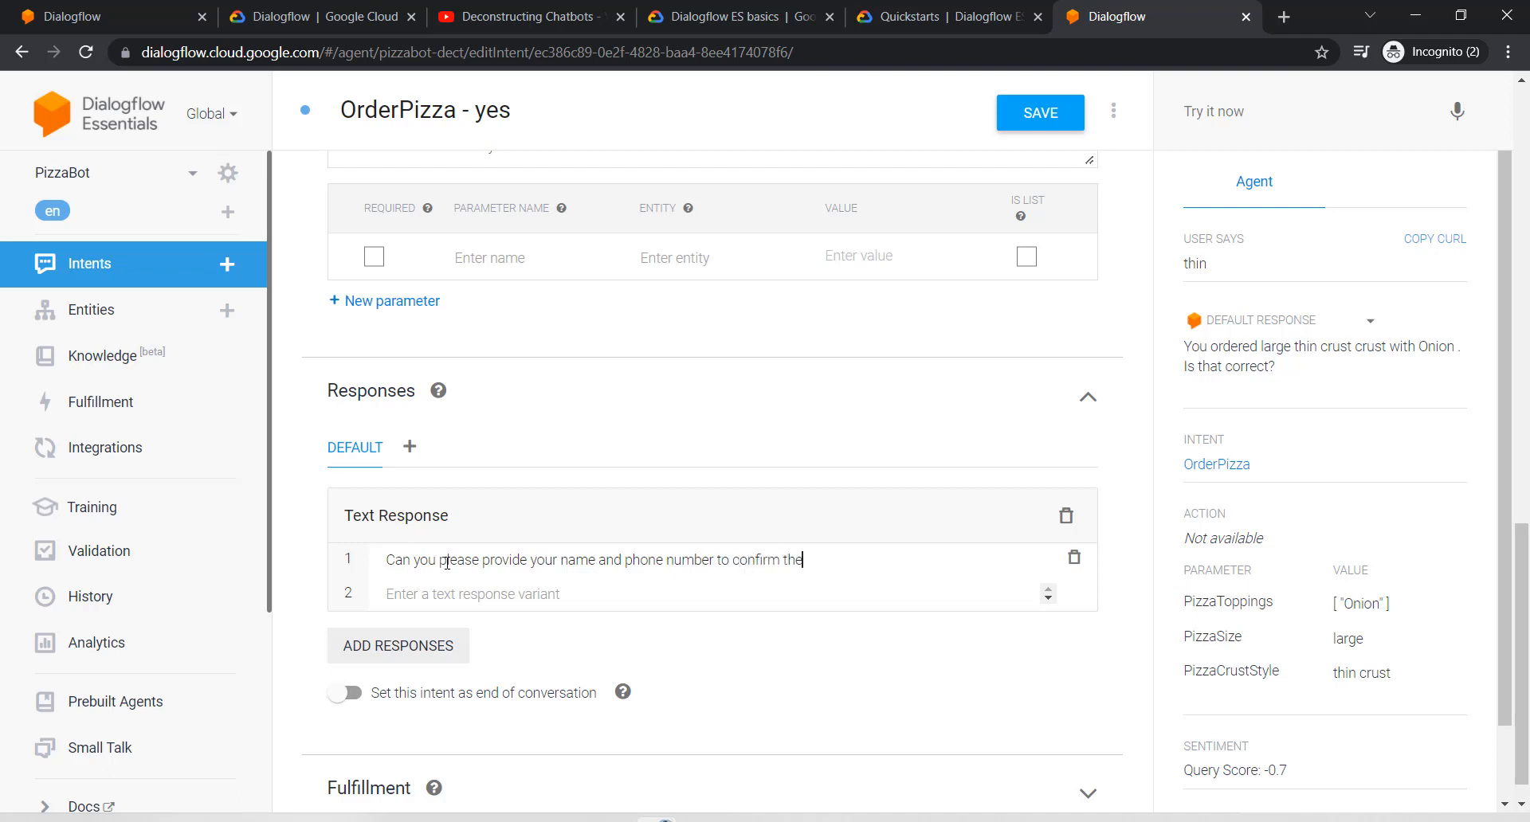
pyautogui.write(' oder')
pyautogui.press('BackSpace')
pyautogui.write('rder?')
pyautogui.press('Return')
pyautogui.click(1034, 126)
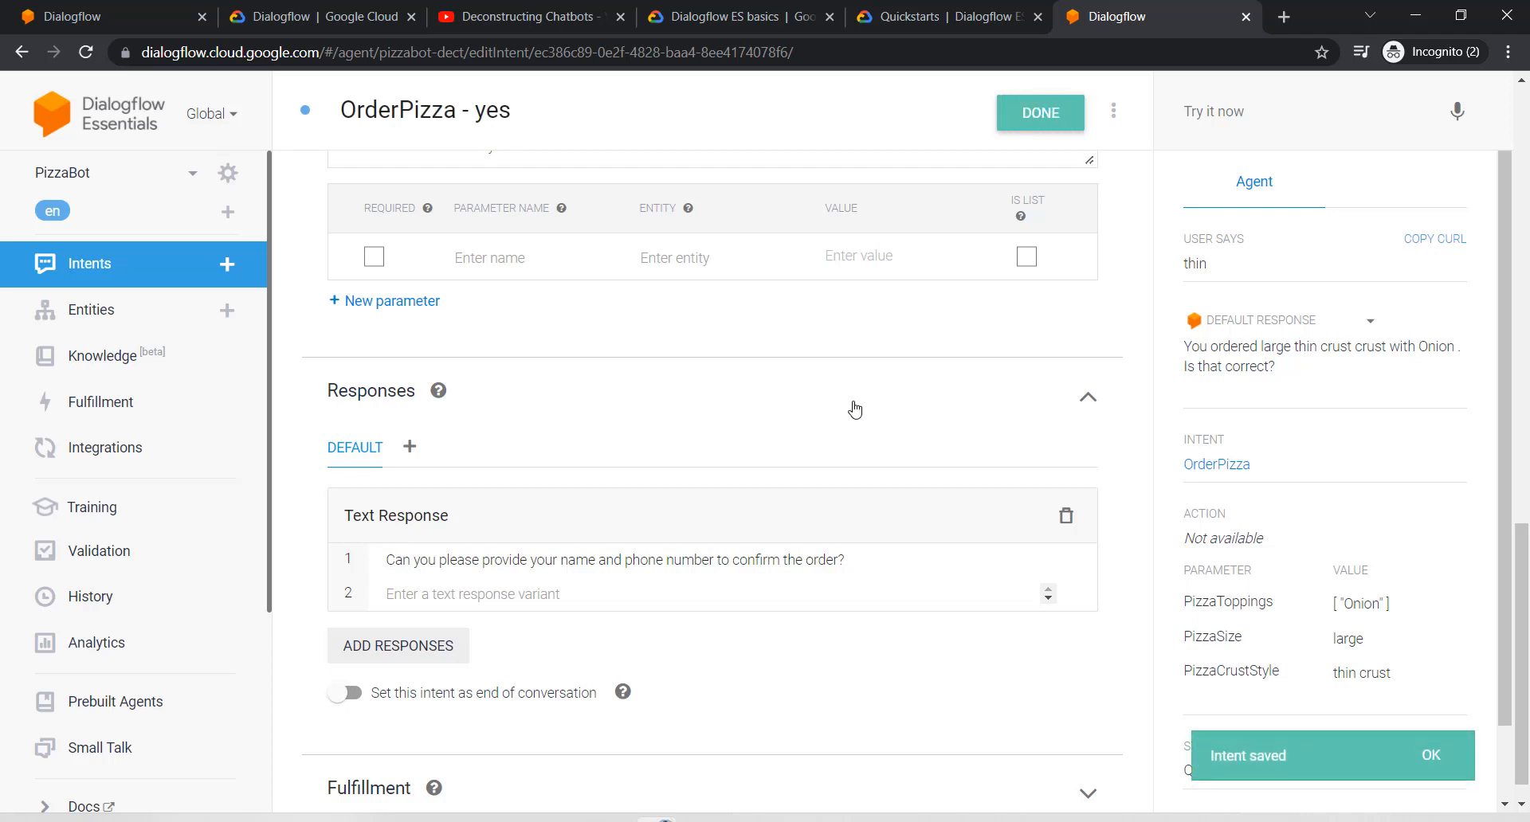
pyautogui.scroll(1, 708, 523)
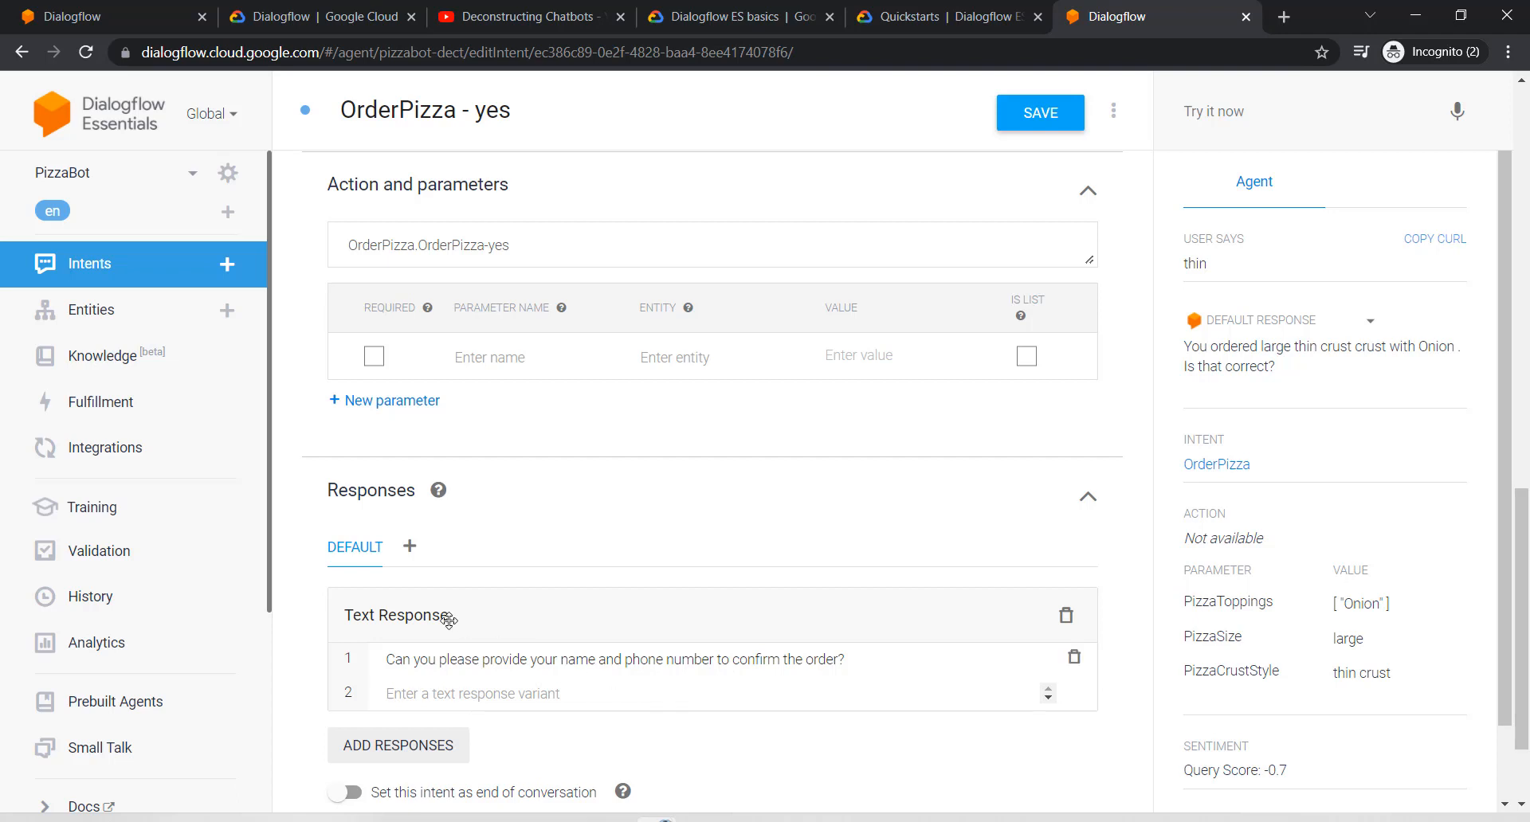
pyautogui.click(100, 268)
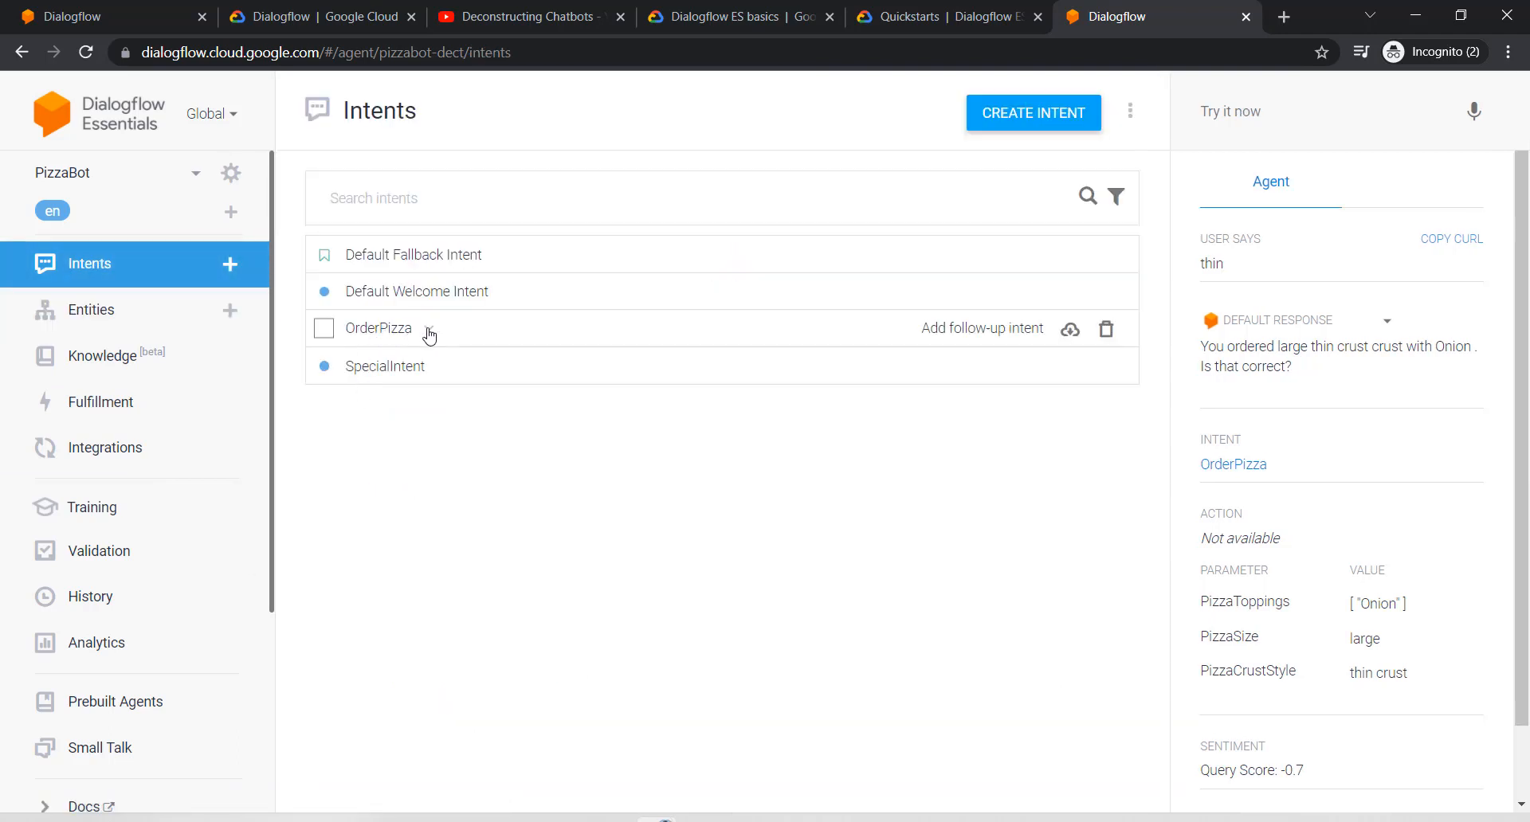
# Step: Add a custom follow-up beneath OrderPizza - yes and open OrderPizza - yes - custom
pyautogui.click(428, 329)
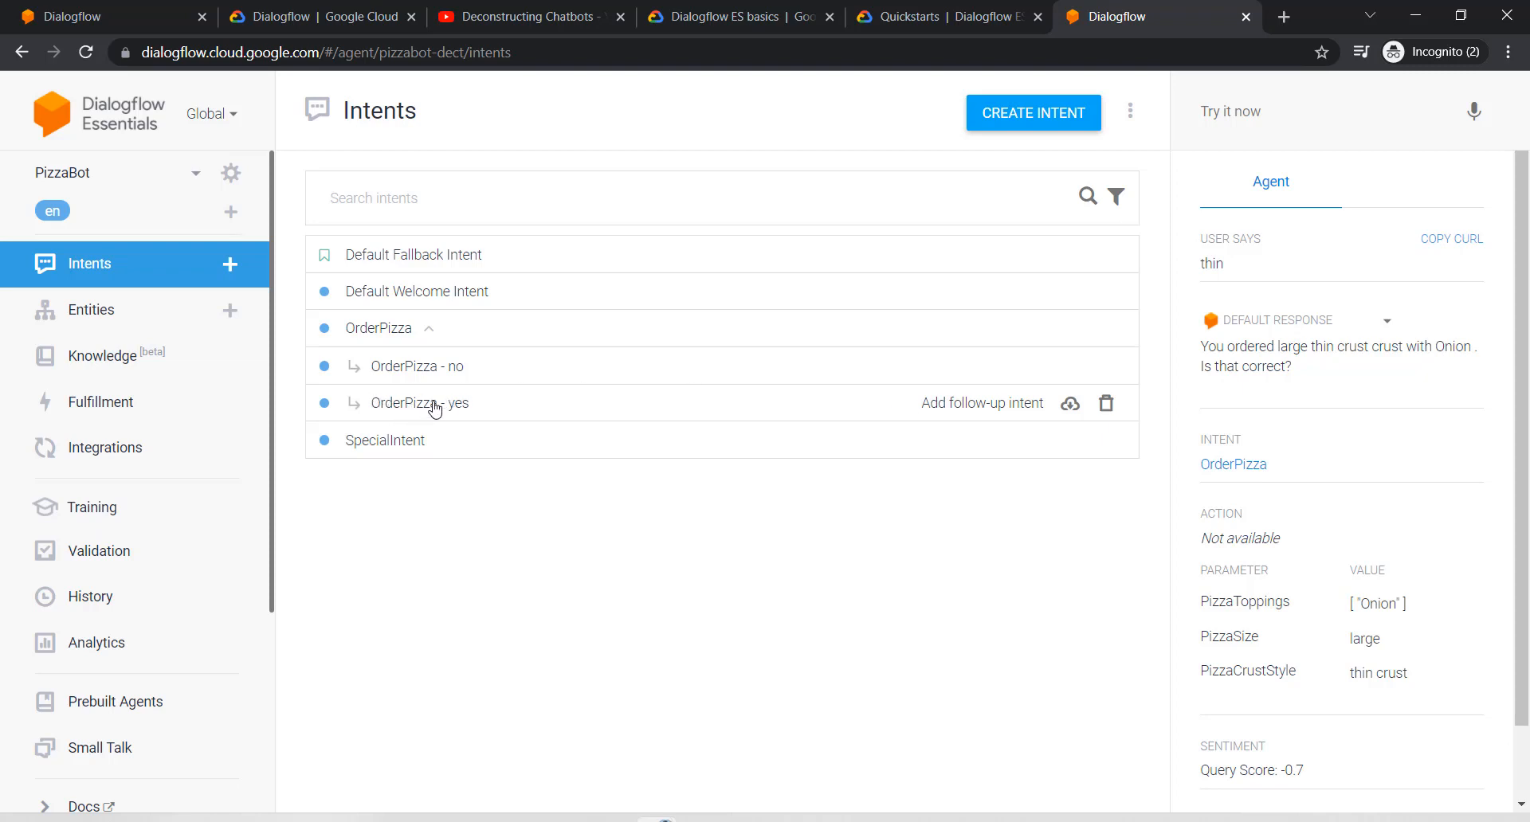
pyautogui.click(980, 404)
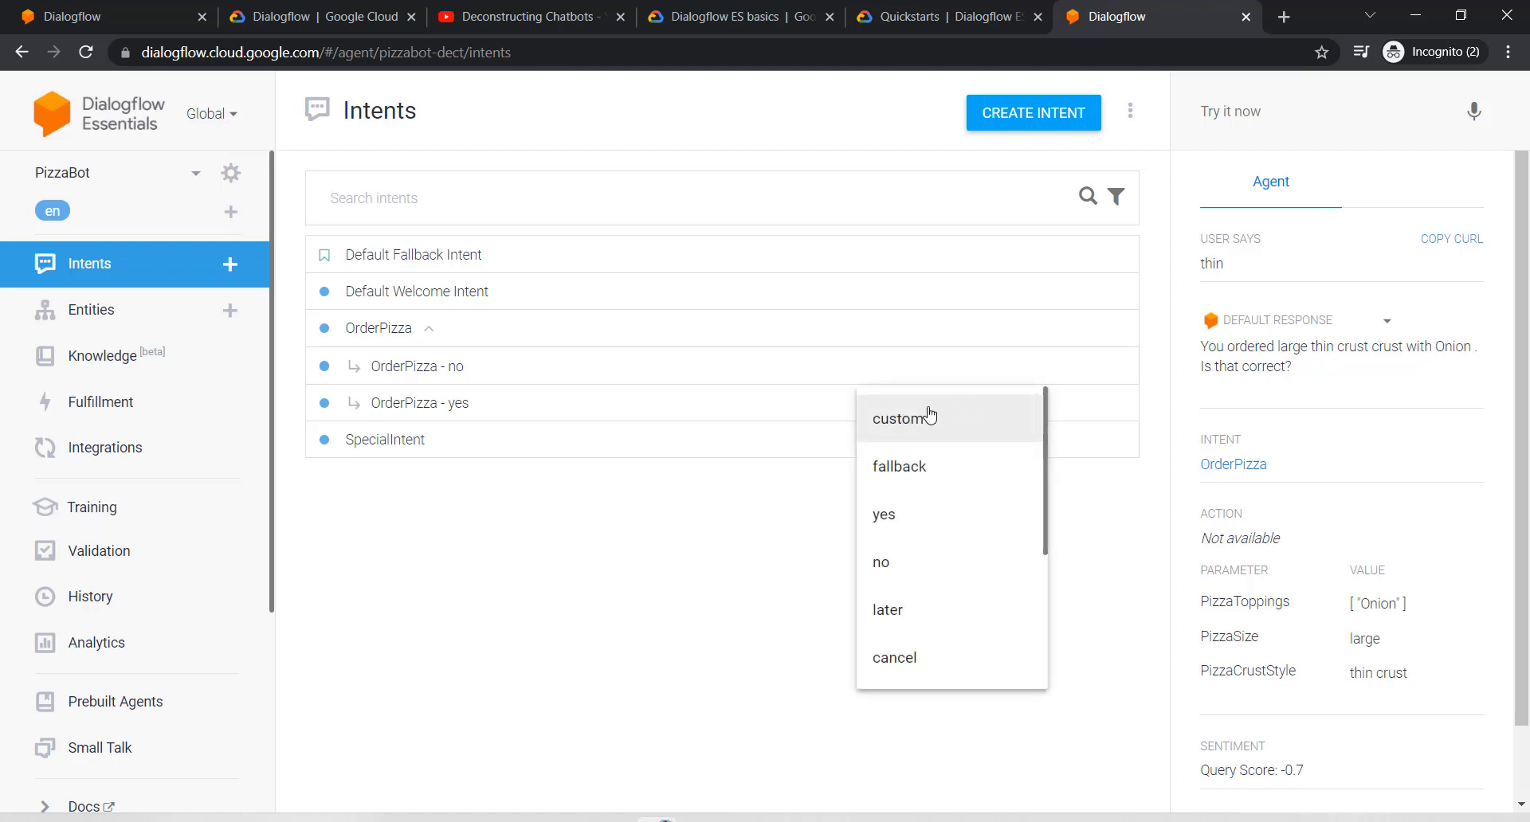
pyautogui.scroll(-2, 933, 427)
pyautogui.scroll(2, 934, 427)
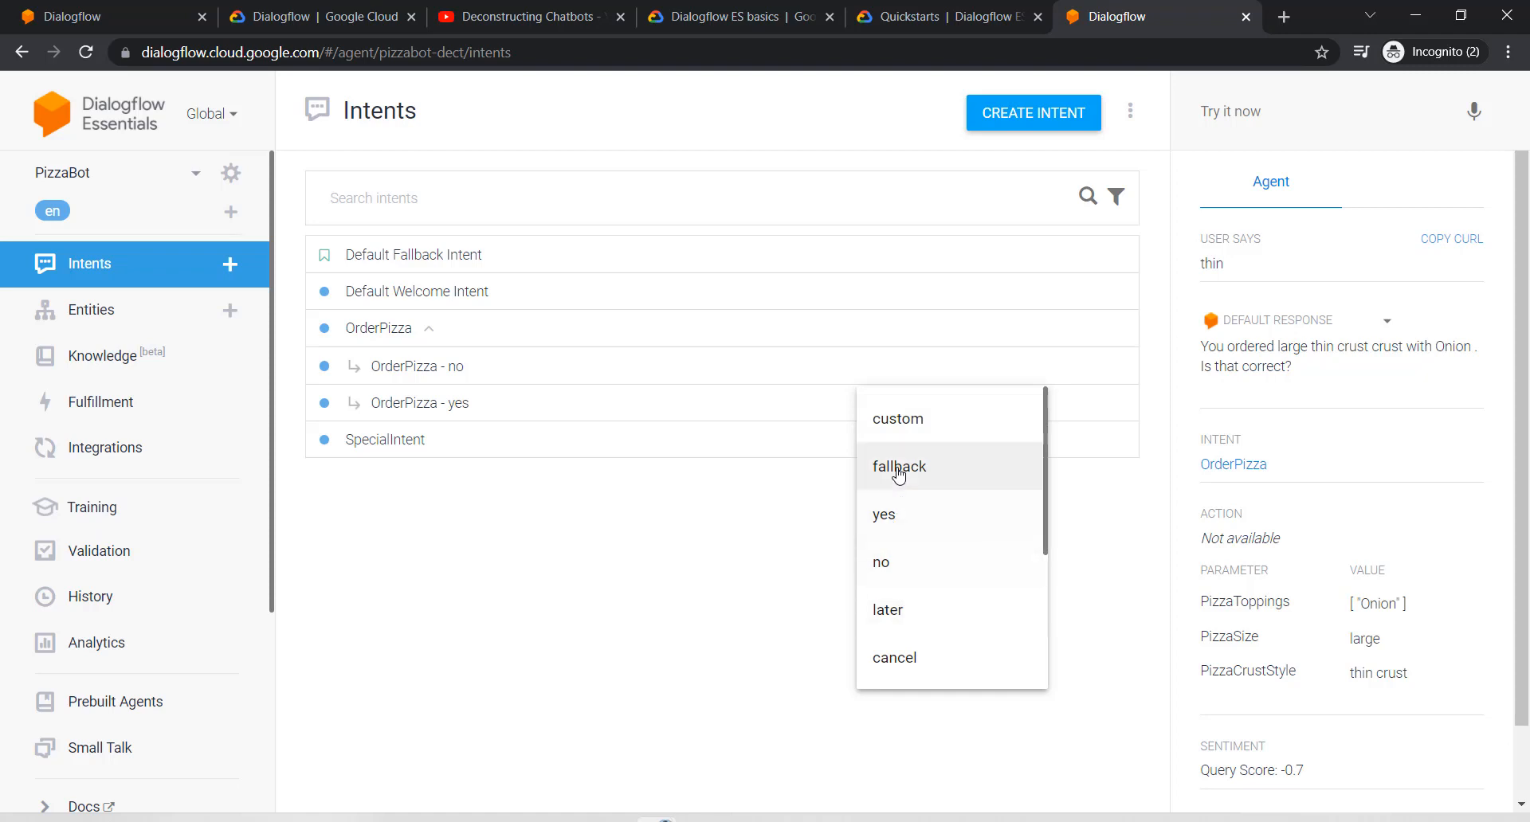
pyautogui.click(914, 423)
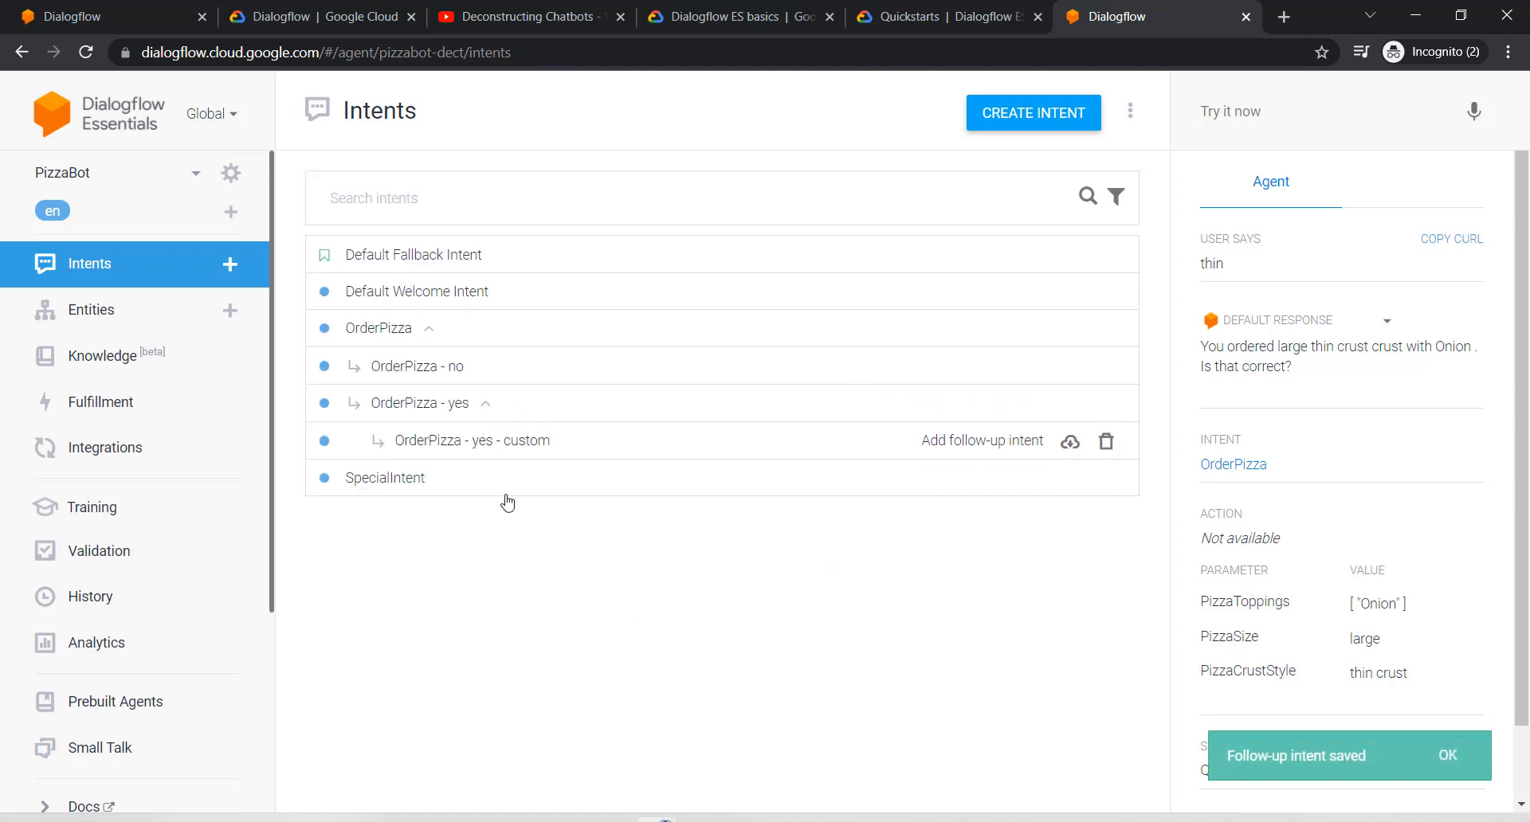
pyautogui.click(507, 442)
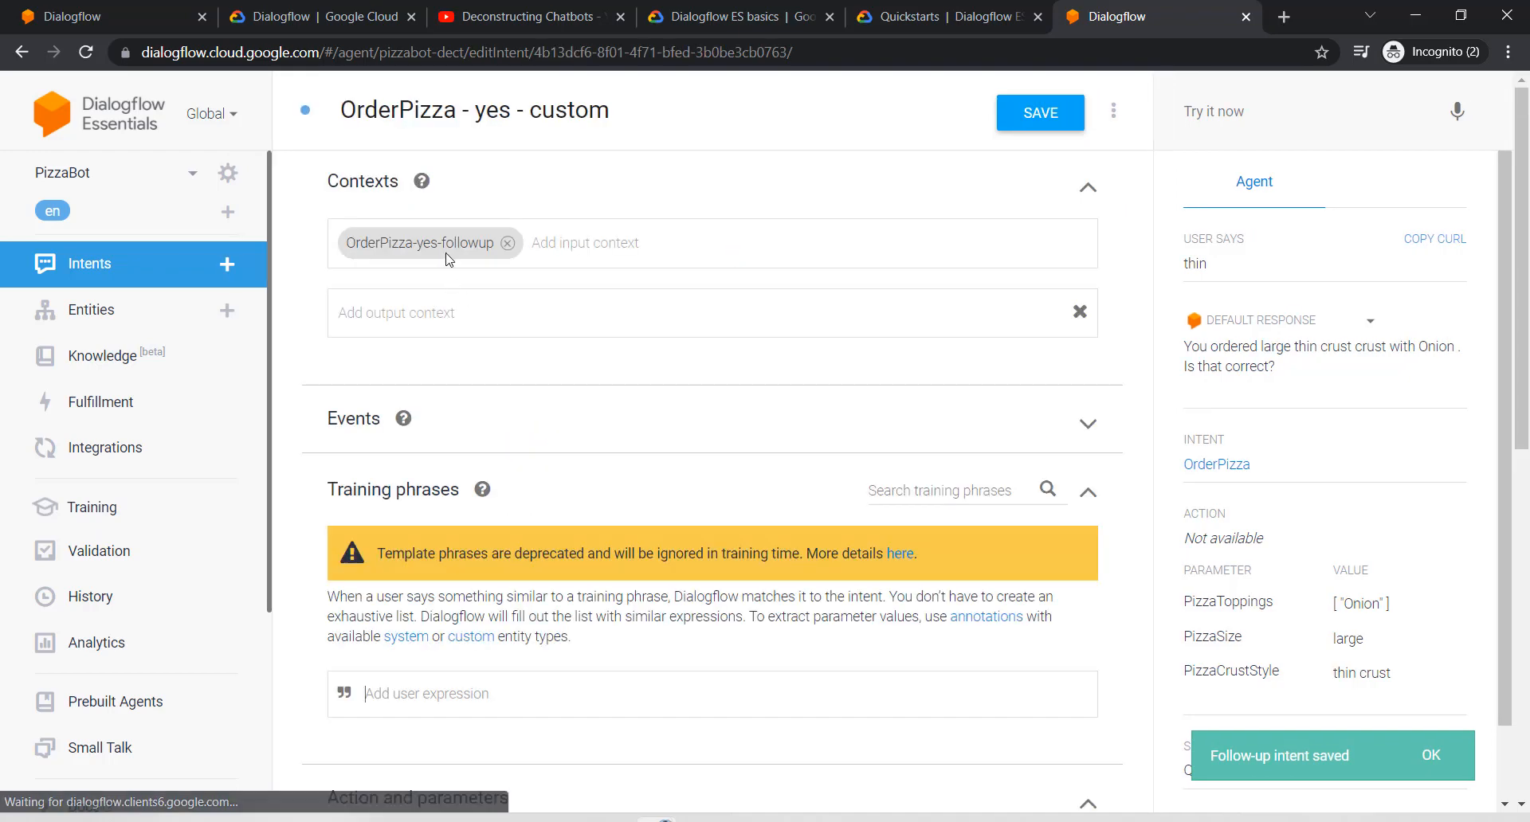
# Step: Replace the OrderPizza - yes - custom title with ContactInfo, then scroll to Training phrases
pyautogui.click(499, 110)
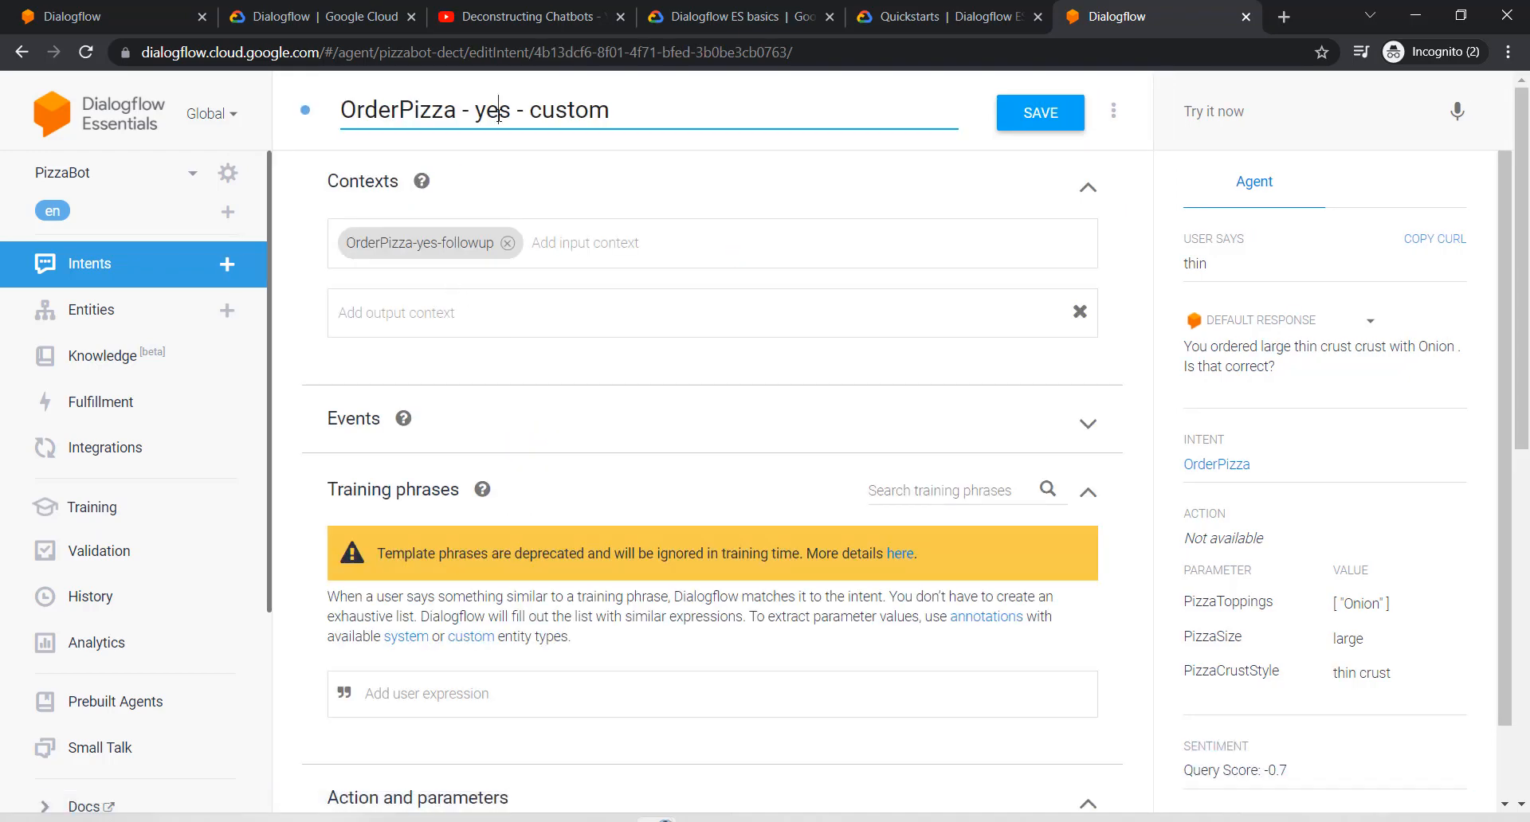
pyautogui.hotkey('ctrl', 'a')
pyautogui.write('Cont')
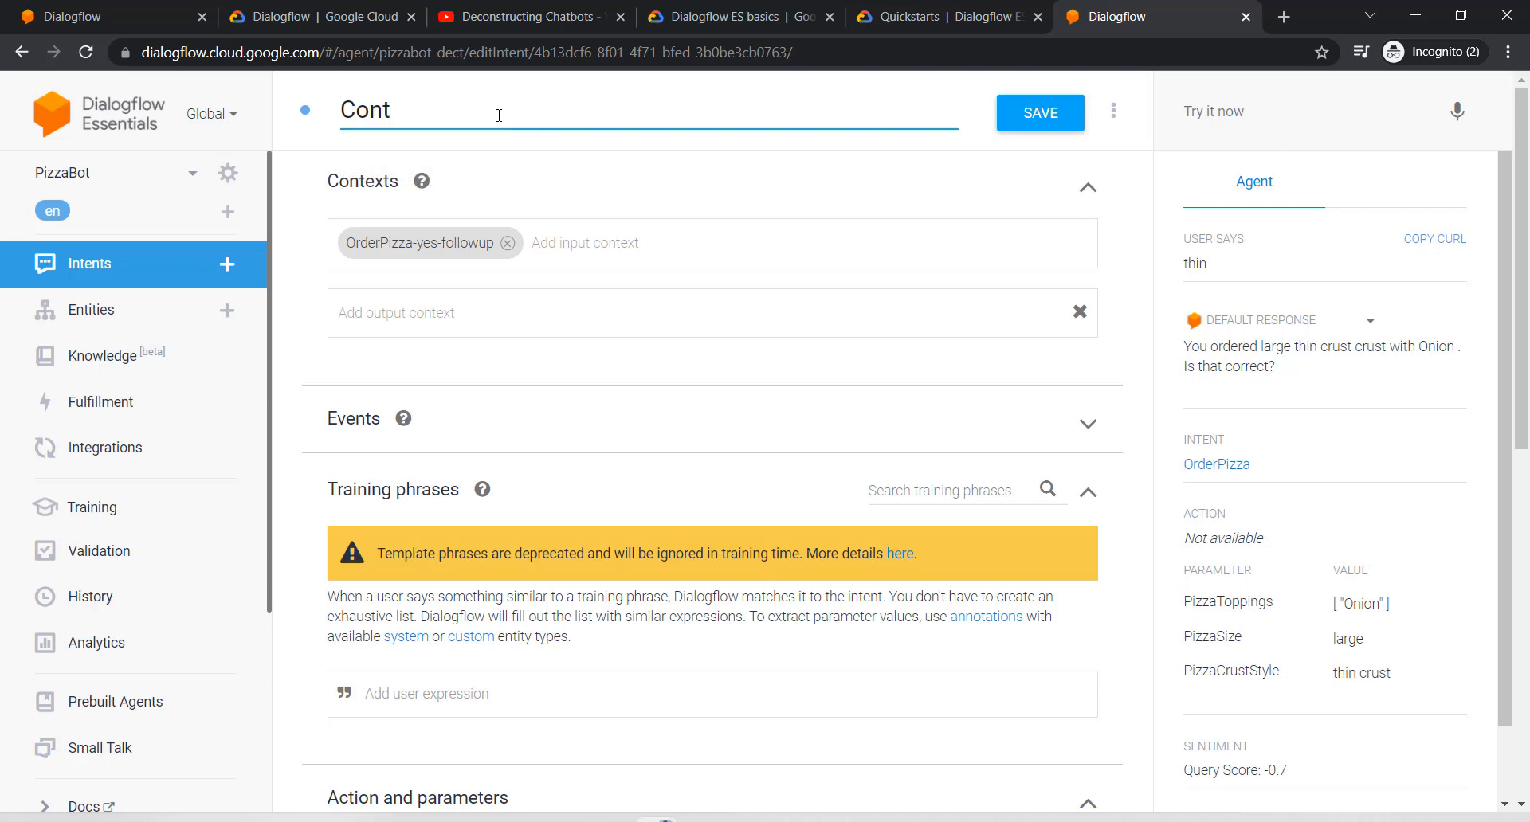
pyautogui.write('actInfo')
pyautogui.scroll(-7, 607, 383)
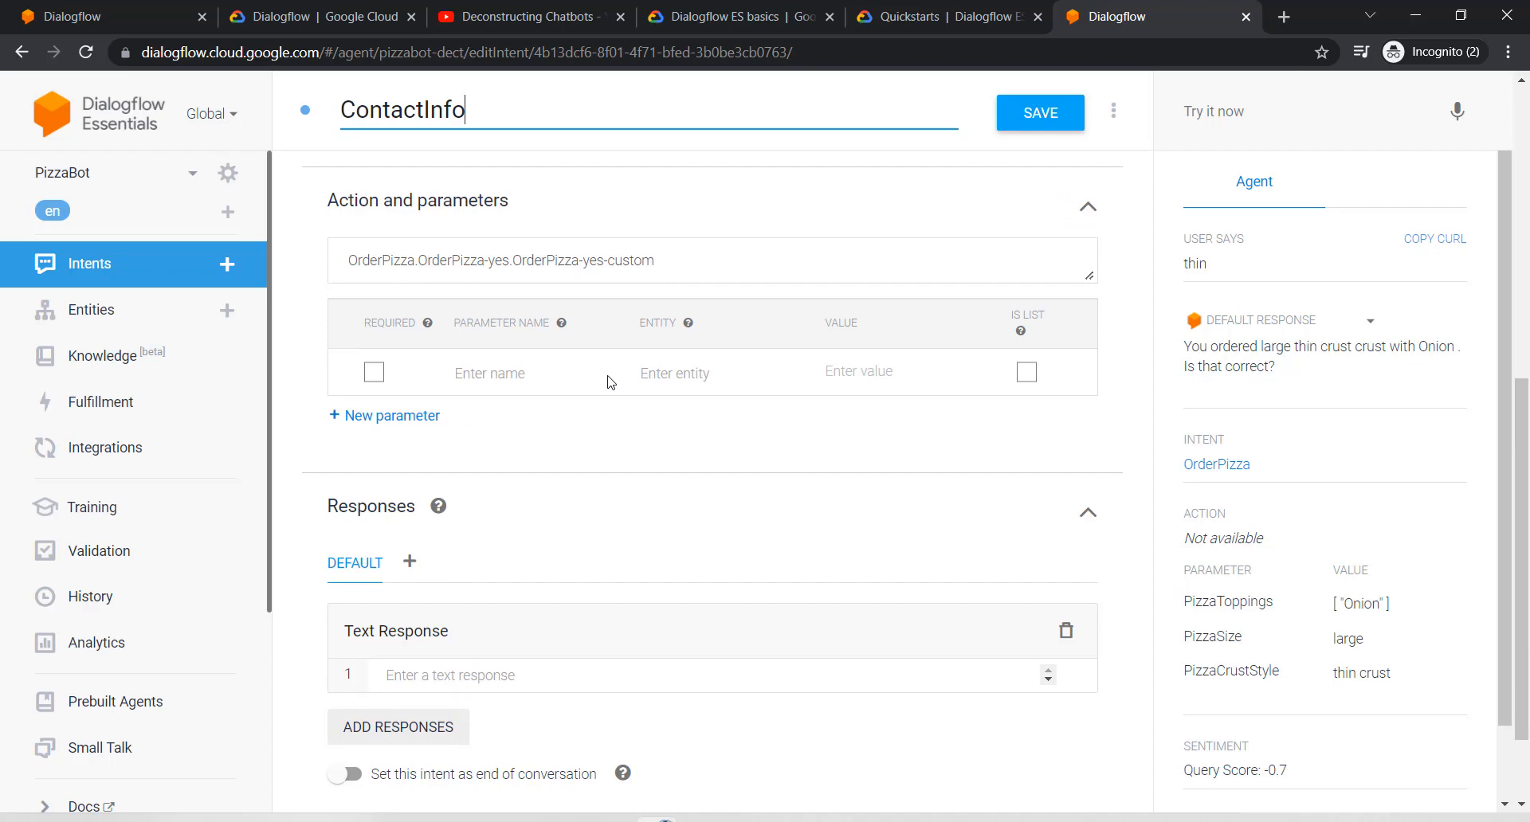
pyautogui.scroll(-1, 607, 380)
pyautogui.scroll(5, 547, 487)
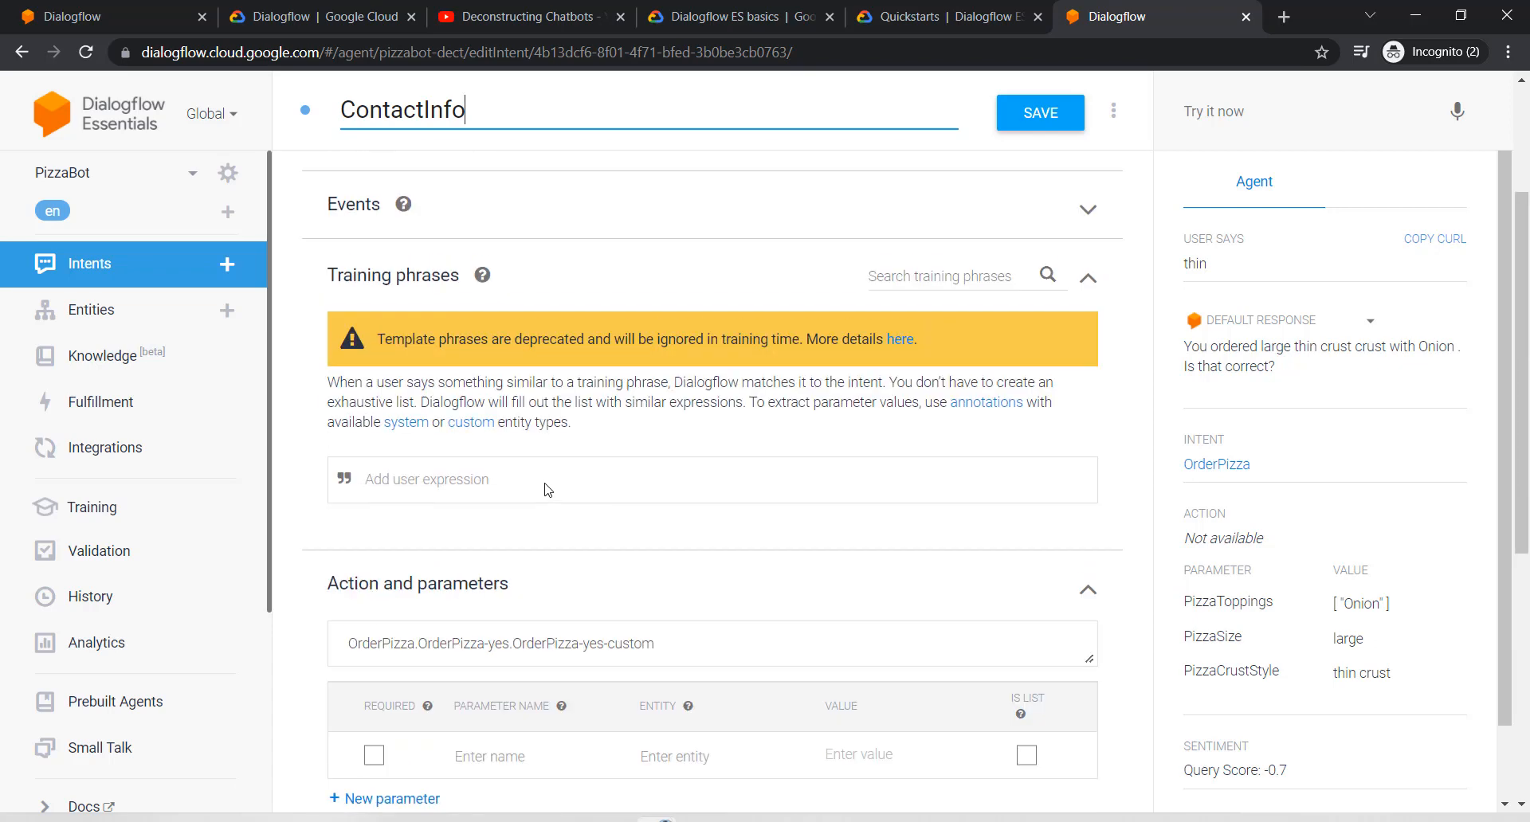
pyautogui.scroll(-1, 546, 490)
pyautogui.scroll(2, 547, 488)
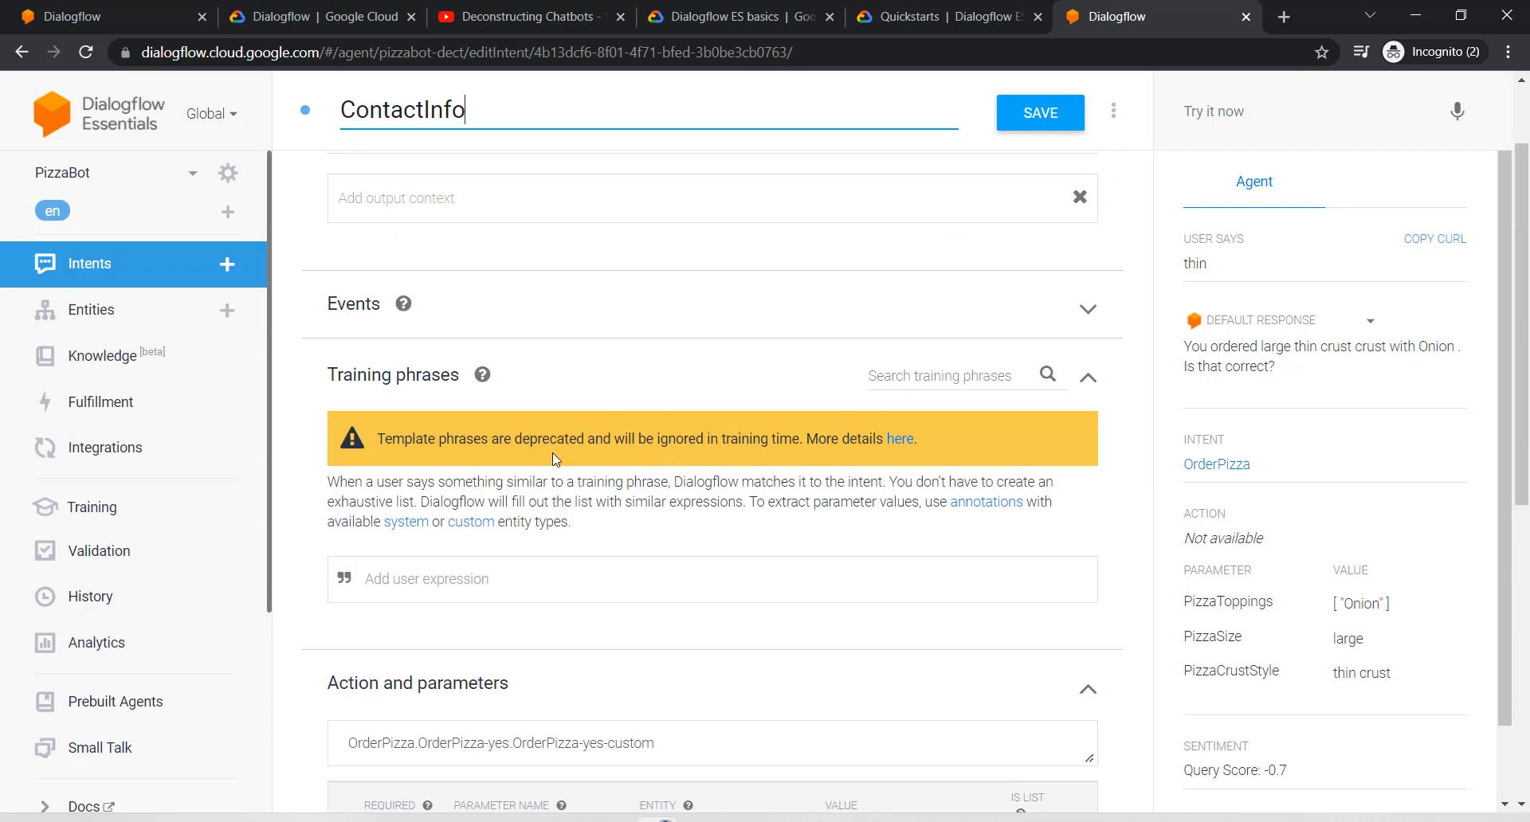
pyautogui.scroll(1, 509, 430)
pyautogui.scroll(-2, 509, 430)
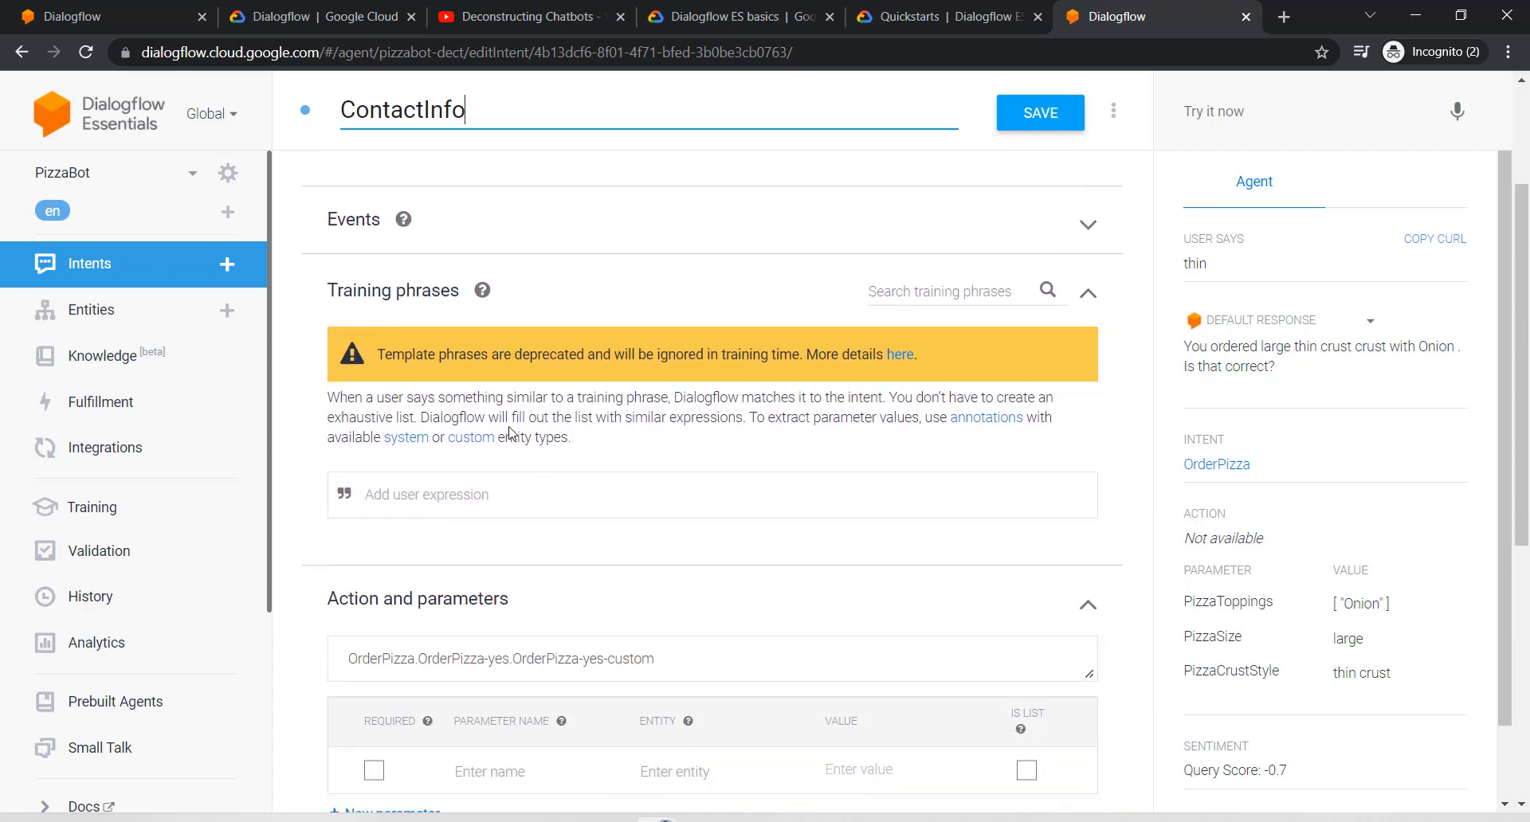
pyautogui.scroll(-1, 510, 430)
# Step: Add a ContactInfo training phrase with a sample first name and phone number, annotated as person and phone-number
pyautogui.click(409, 397)
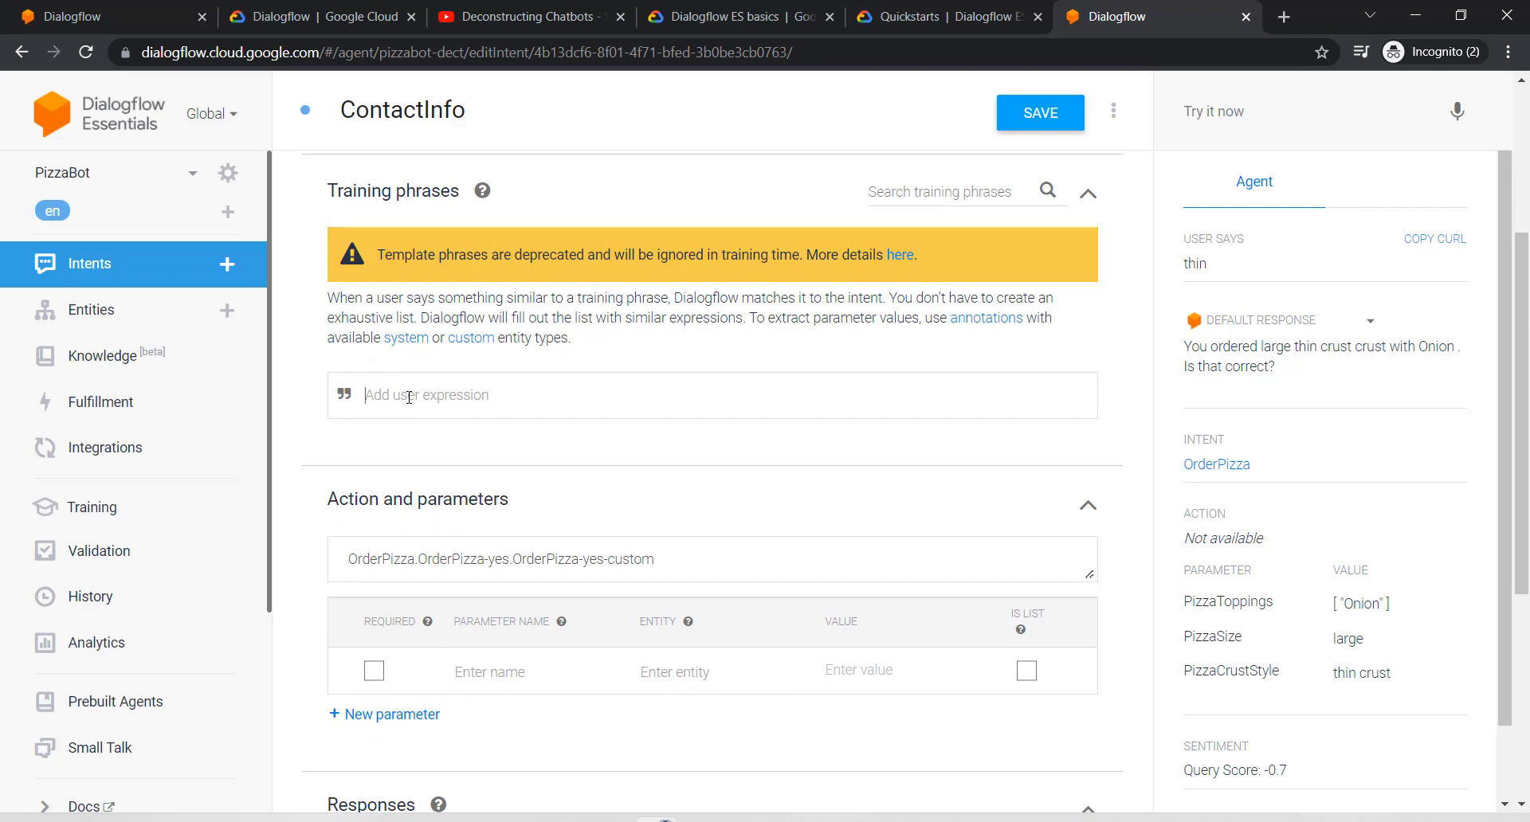
pyautogui.write('Please provide your name and ph')
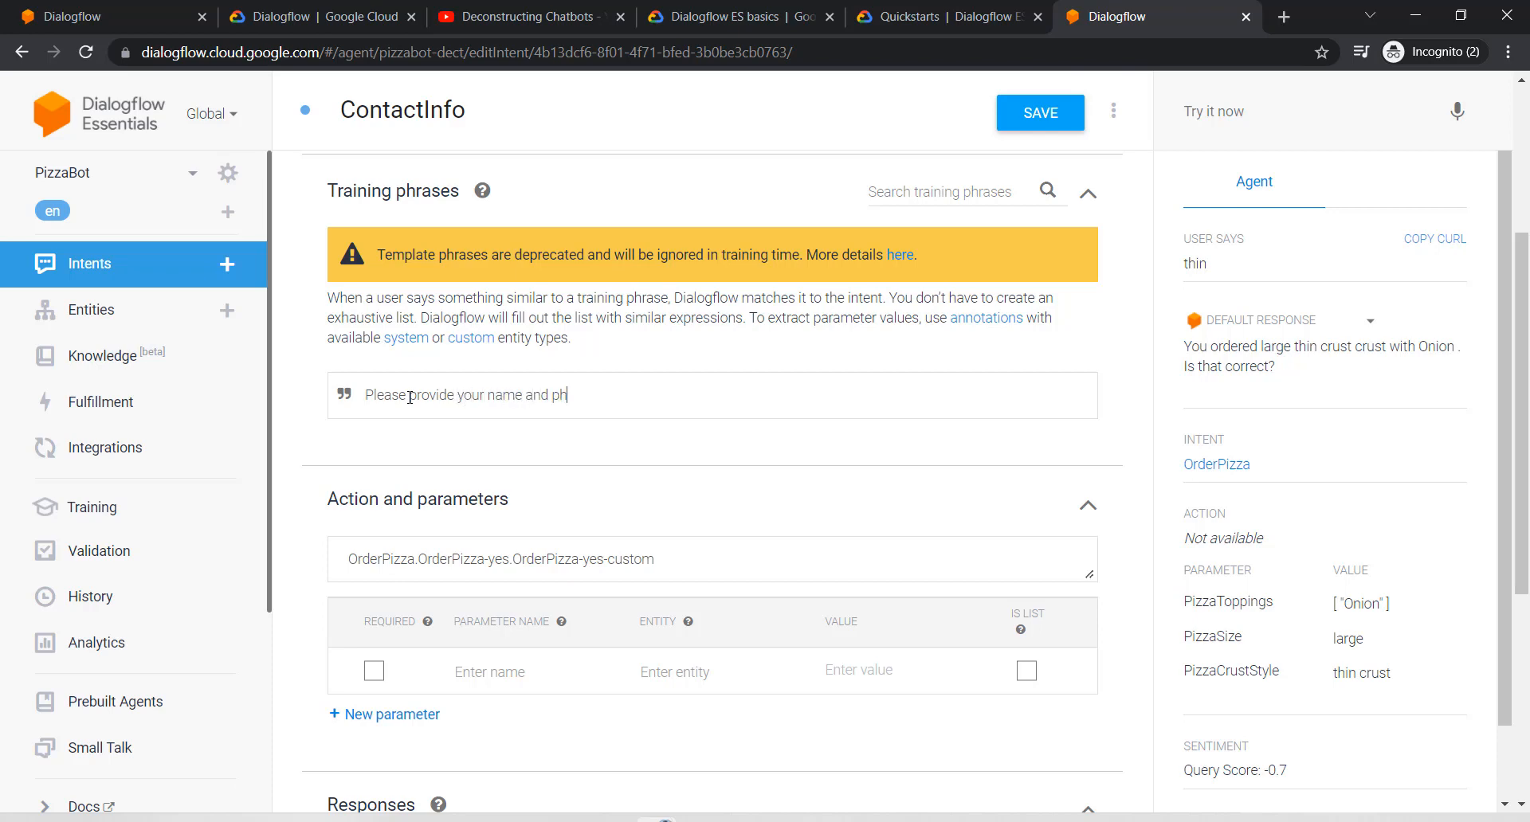
pyautogui.press('BackSpace')
pyautogui.press('BackSpace')
pyautogui.press('BackSpace')
pyautogui.press('BackSpace')
pyautogui.press('BackSpace')
pyautogui.press('BackSpace')
pyautogui.press('BackSpace')
pyautogui.press('BackSpace')
pyautogui.press('BackSpace')
pyautogui.press('BackSpace')
pyautogui.press('BackSpace')
pyautogui.press('BackSpace')
pyautogui.press('BackSpace')
pyautogui.press('BackSpace')
pyautogui.press('BackSpace')
pyautogui.press('BackSpace')
pyautogui.press('BackSpace')
pyautogui.press('BackSpace')
pyautogui.press('BackSpace')
pyautogui.press('BackSpace')
pyautogui.press('BackSpace')
pyautogui.press('BackSpace')
pyautogui.press('BackSpace')
pyautogui.press('BackSpace')
pyautogui.press('BackSpace')
pyautogui.press('BackSpace')
pyautogui.press('BackSpace')
pyautogui.press('BackSpace')
pyautogui.press('BackSpace')
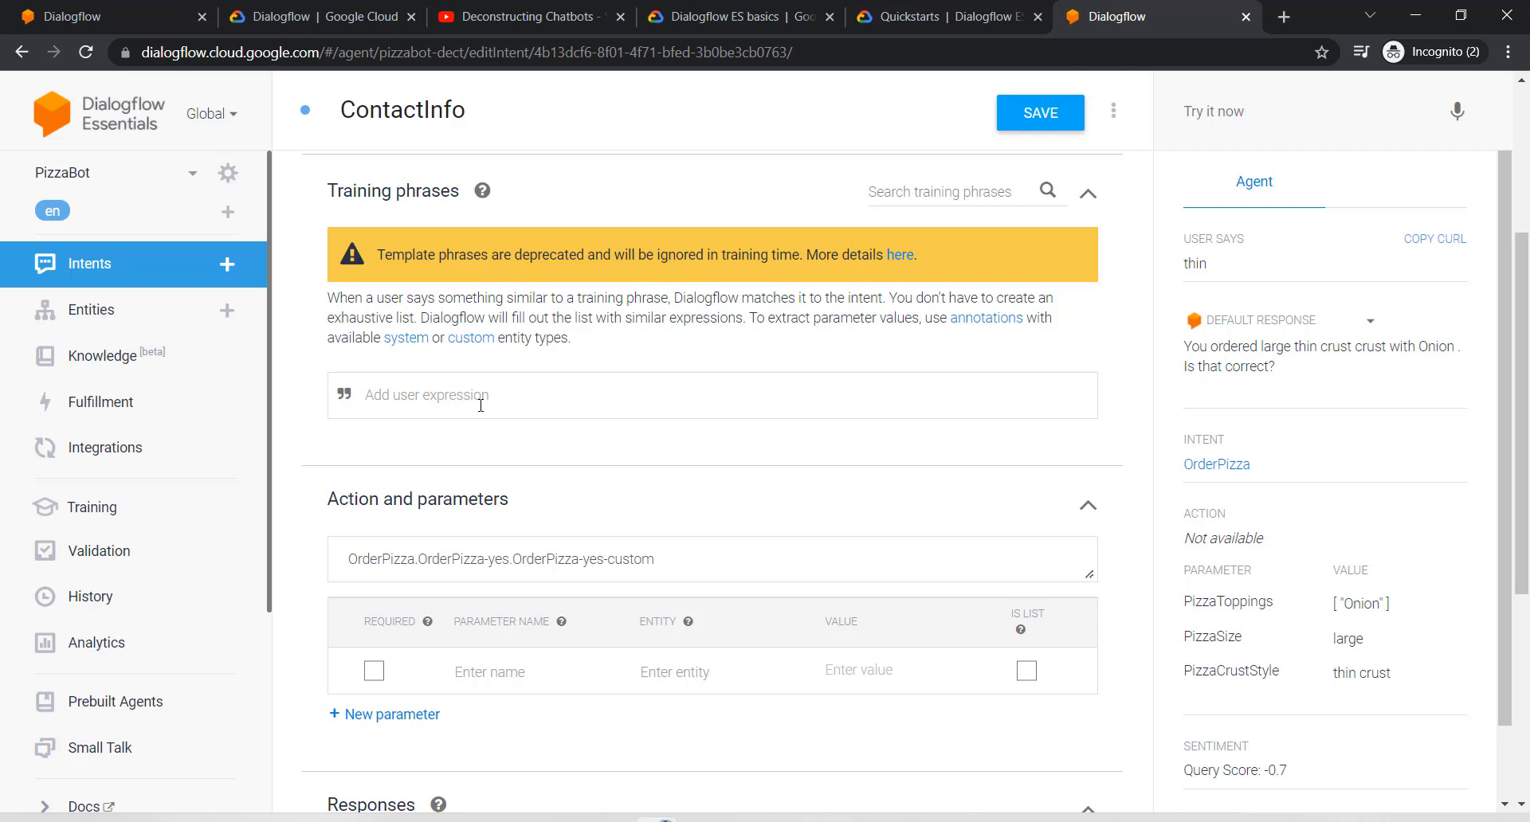
pyautogui.write('Gagan and 555-555-5555')
pyautogui.press('Return')
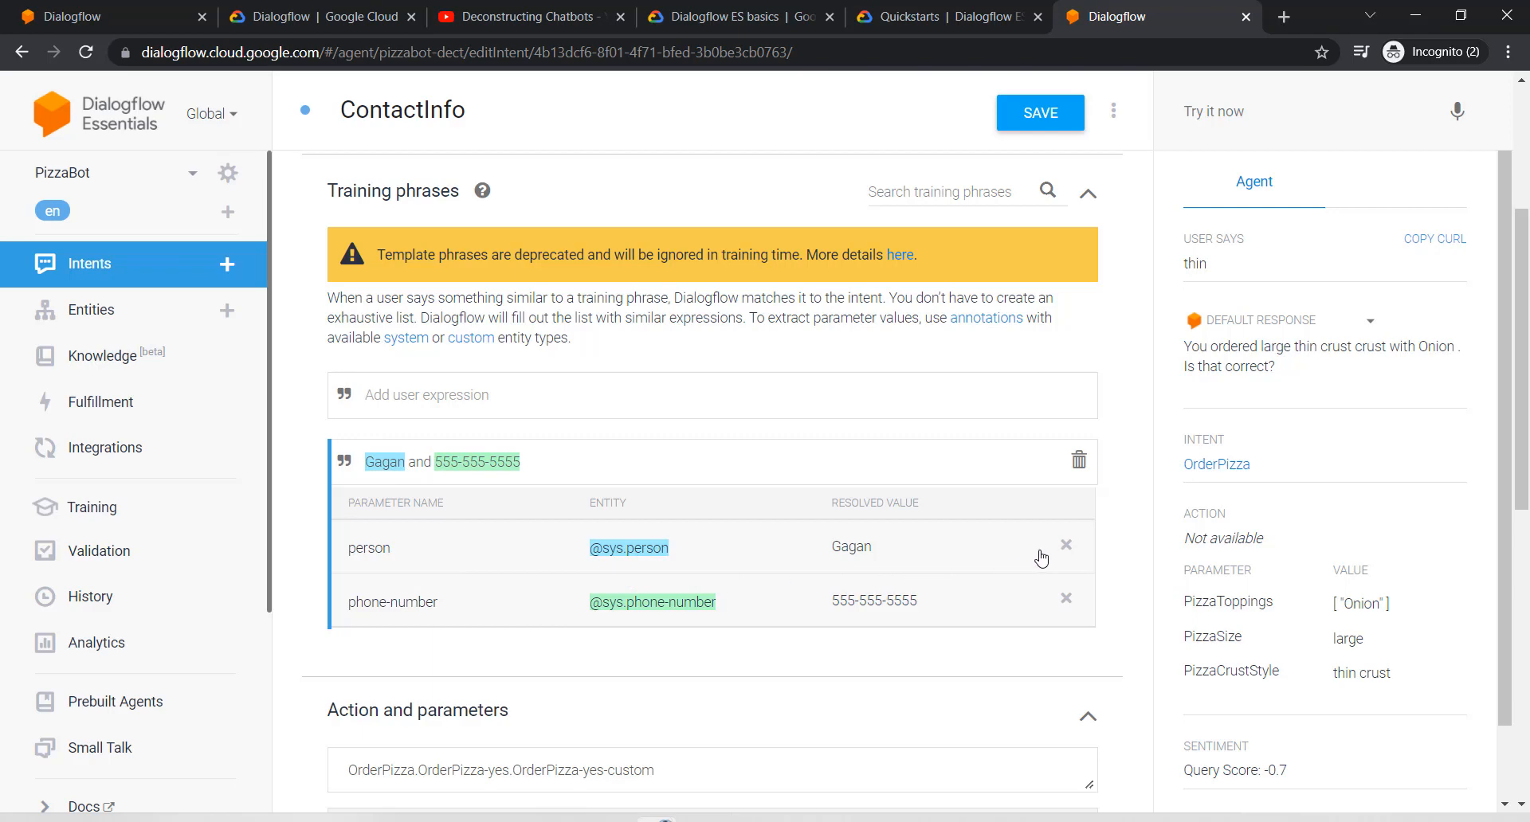
pyautogui.click(1065, 551)
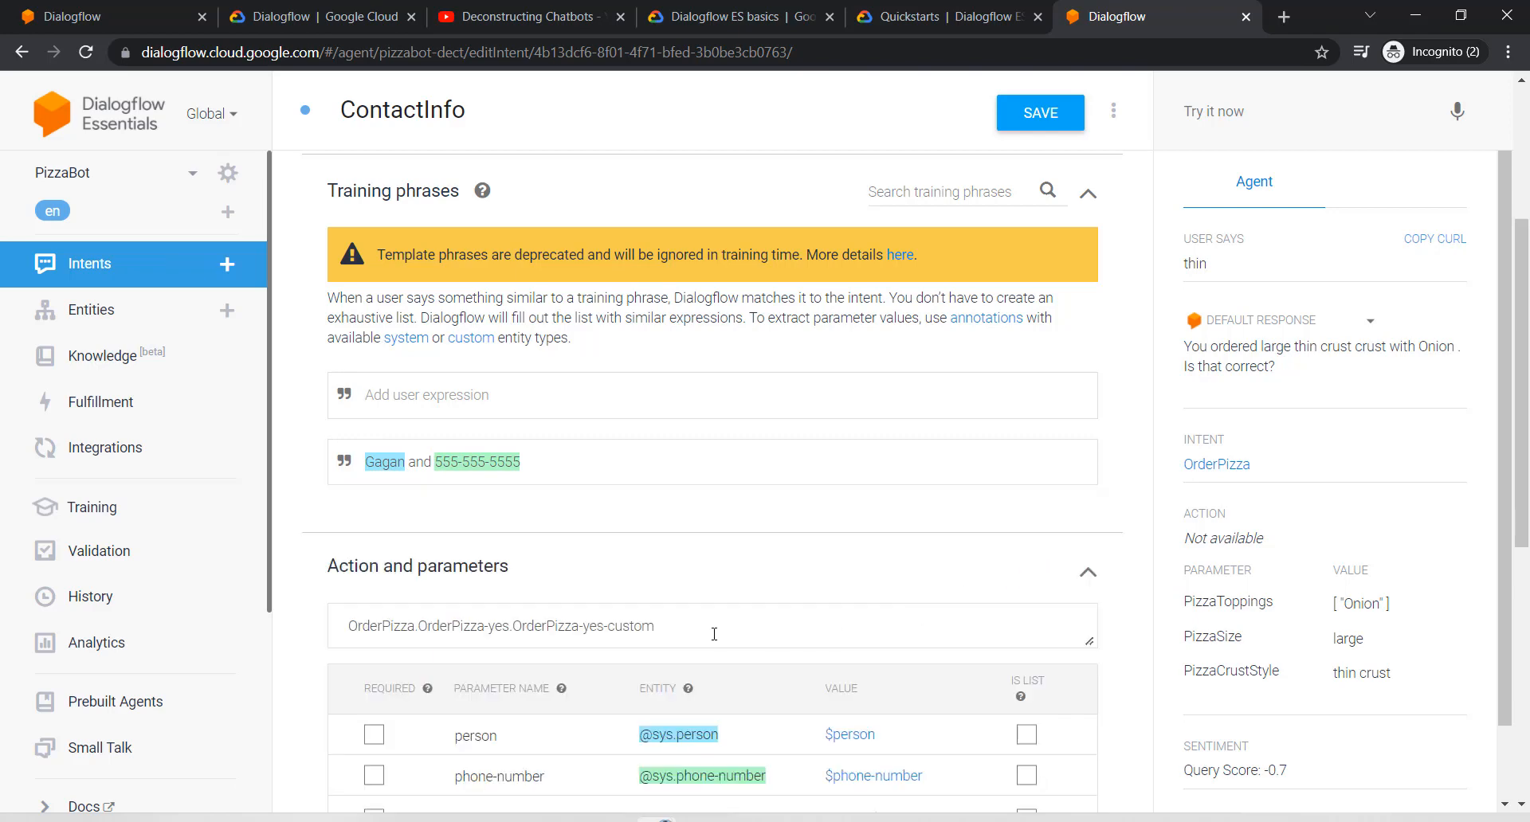
# Step: Delete the person parameter from the ContactInfo training phrase
pyautogui.scroll(-1, 714, 634)
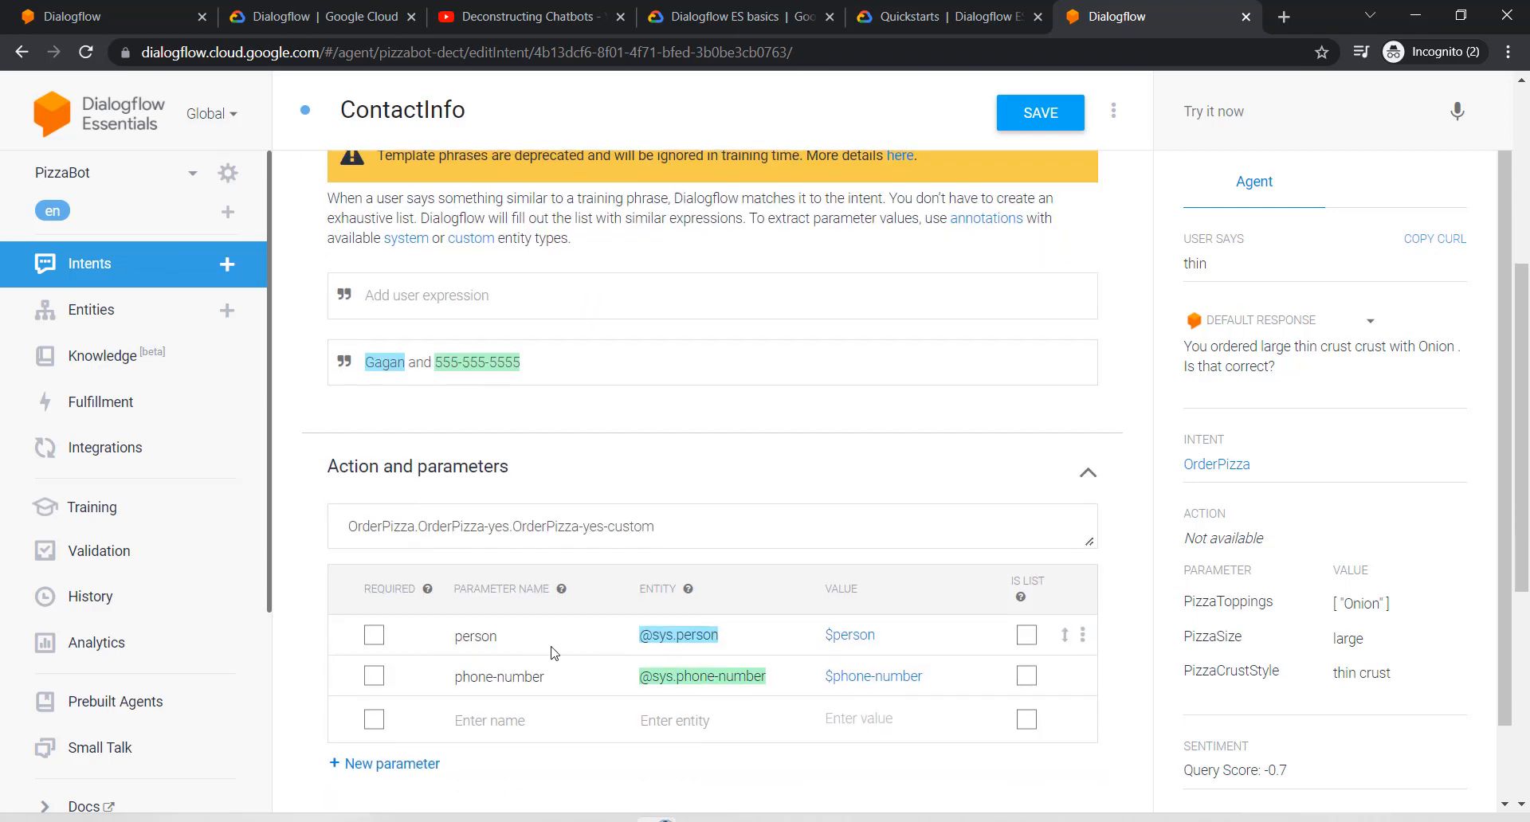
pyautogui.click(1083, 639)
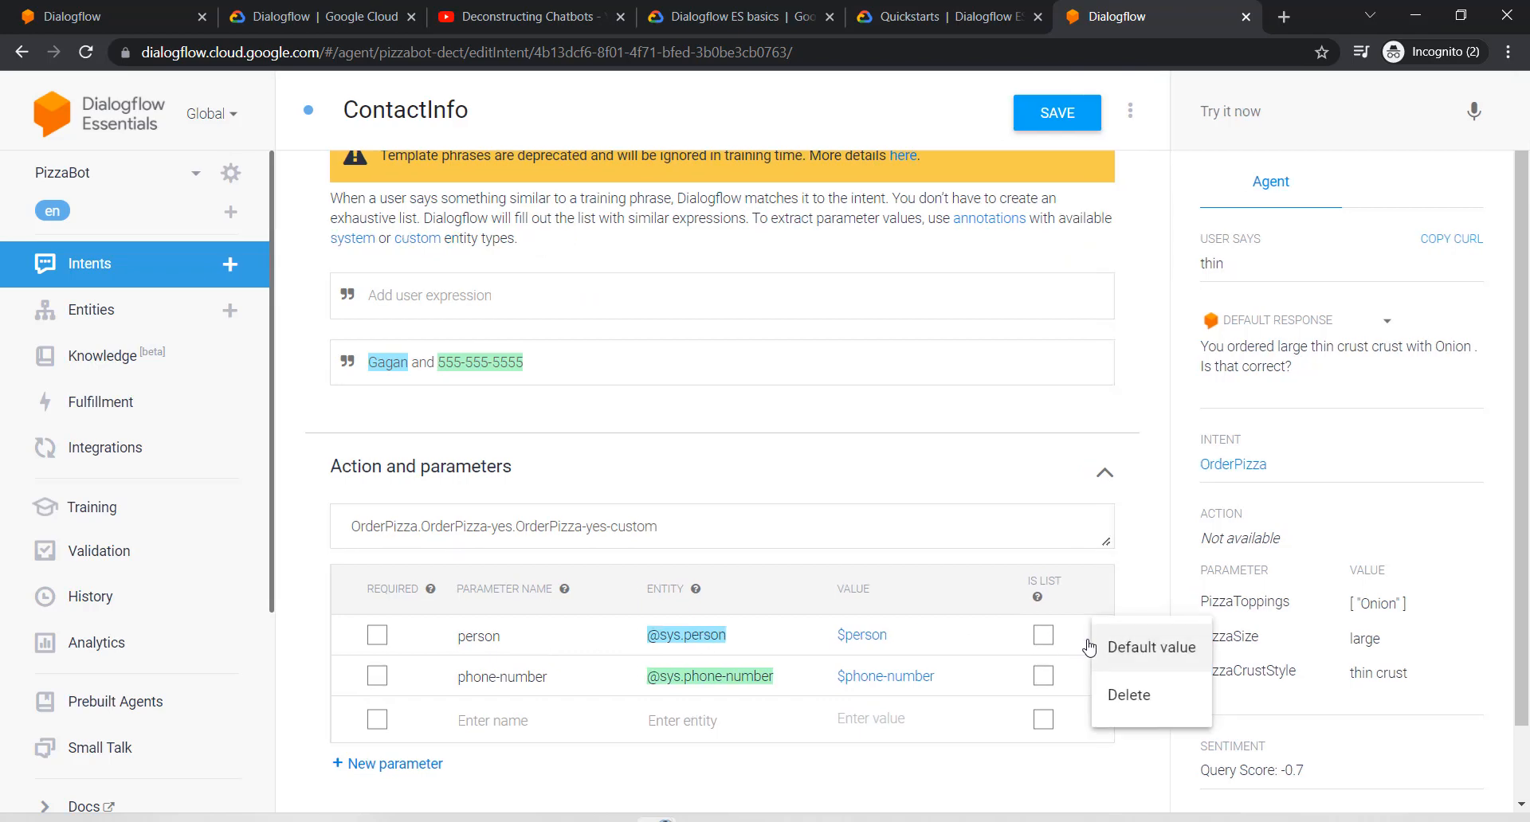
pyautogui.click(1130, 693)
pyautogui.click(1015, 532)
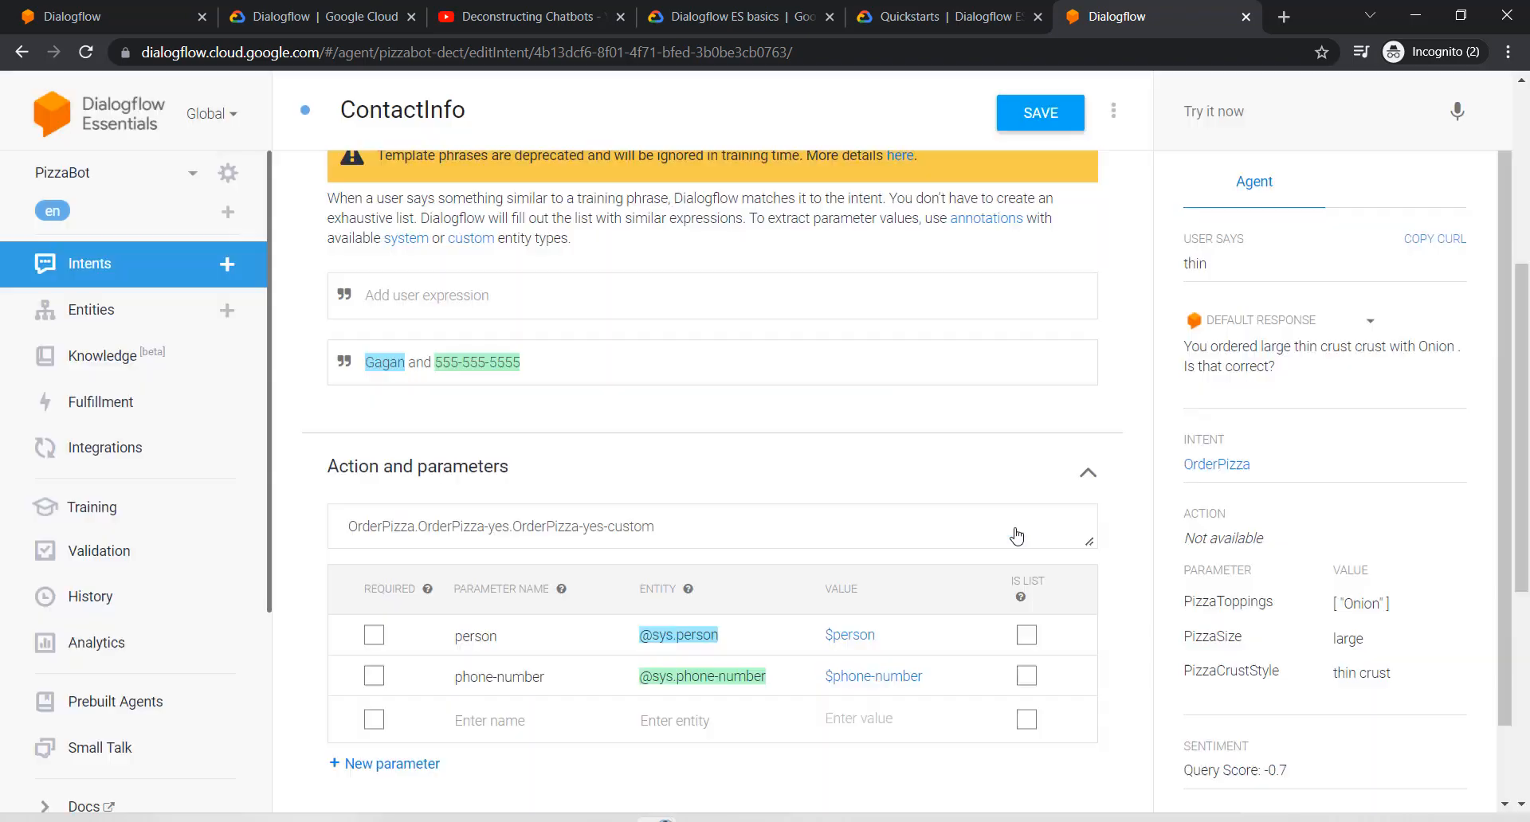
pyautogui.doubleClick(383, 362)
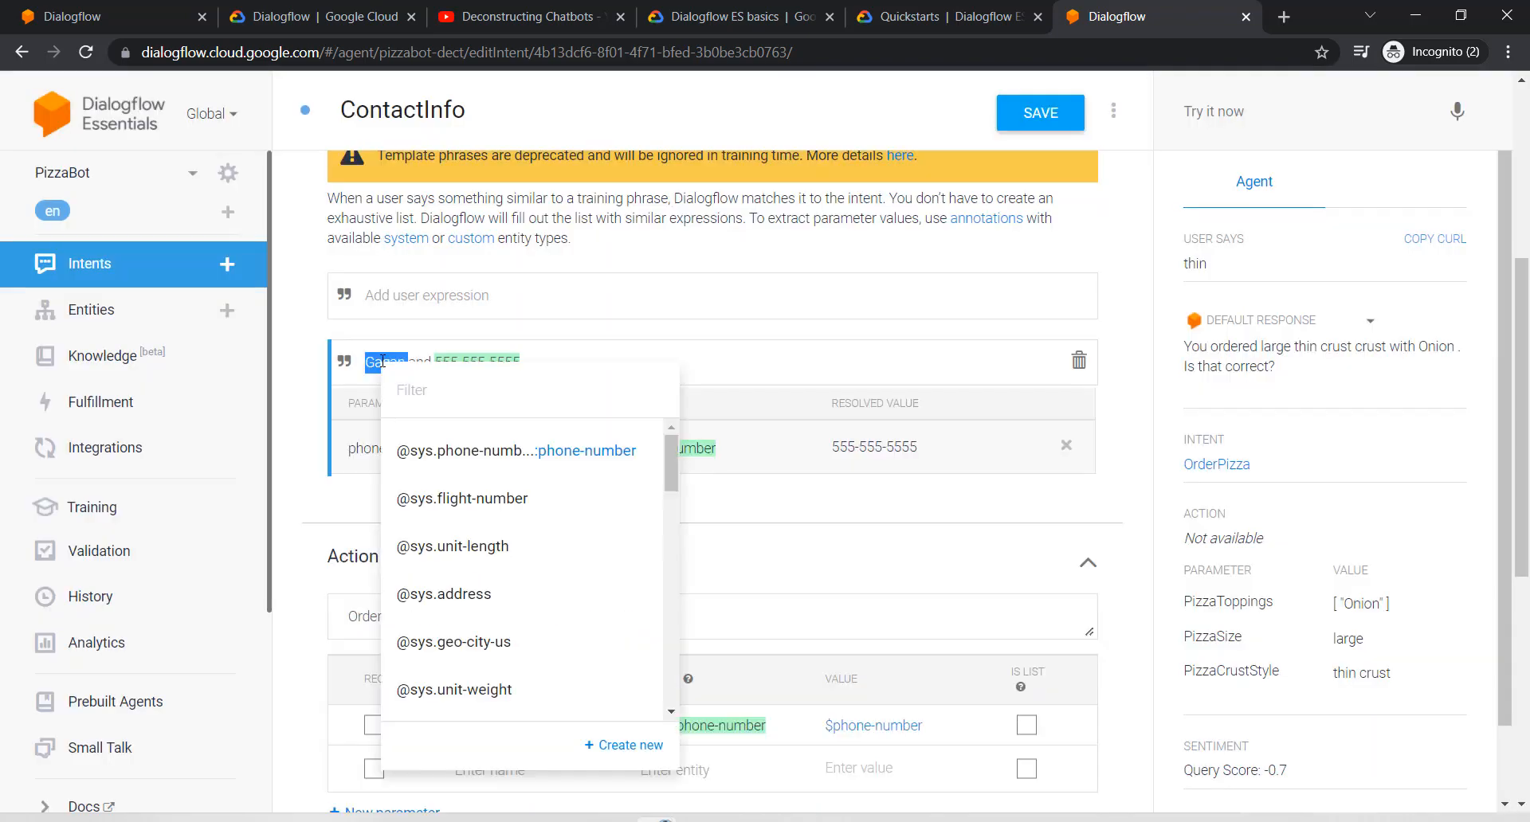
pyautogui.click(462, 401)
pyautogui.write('name')
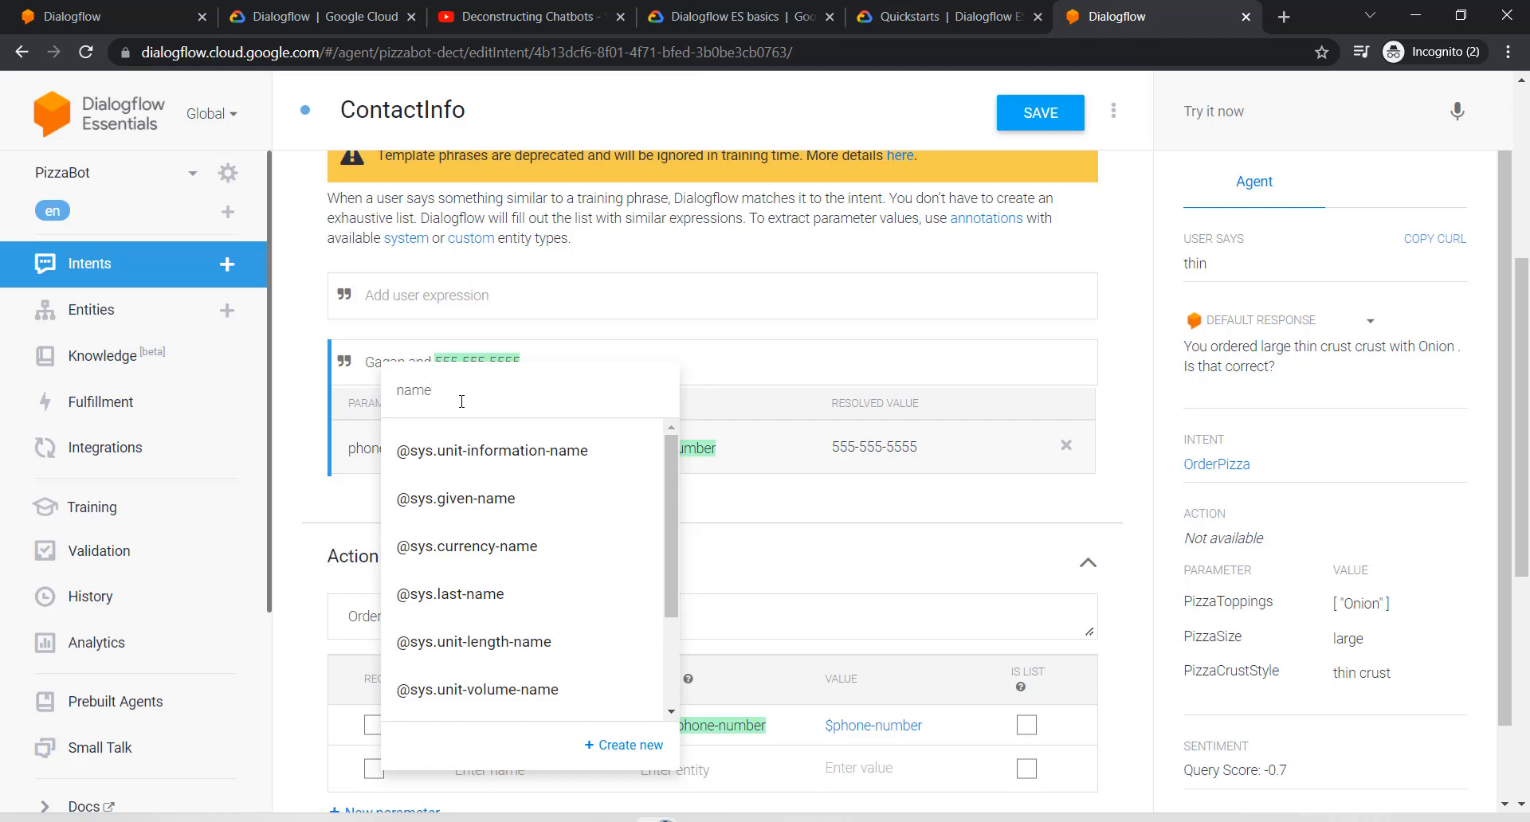
pyautogui.click(438, 496)
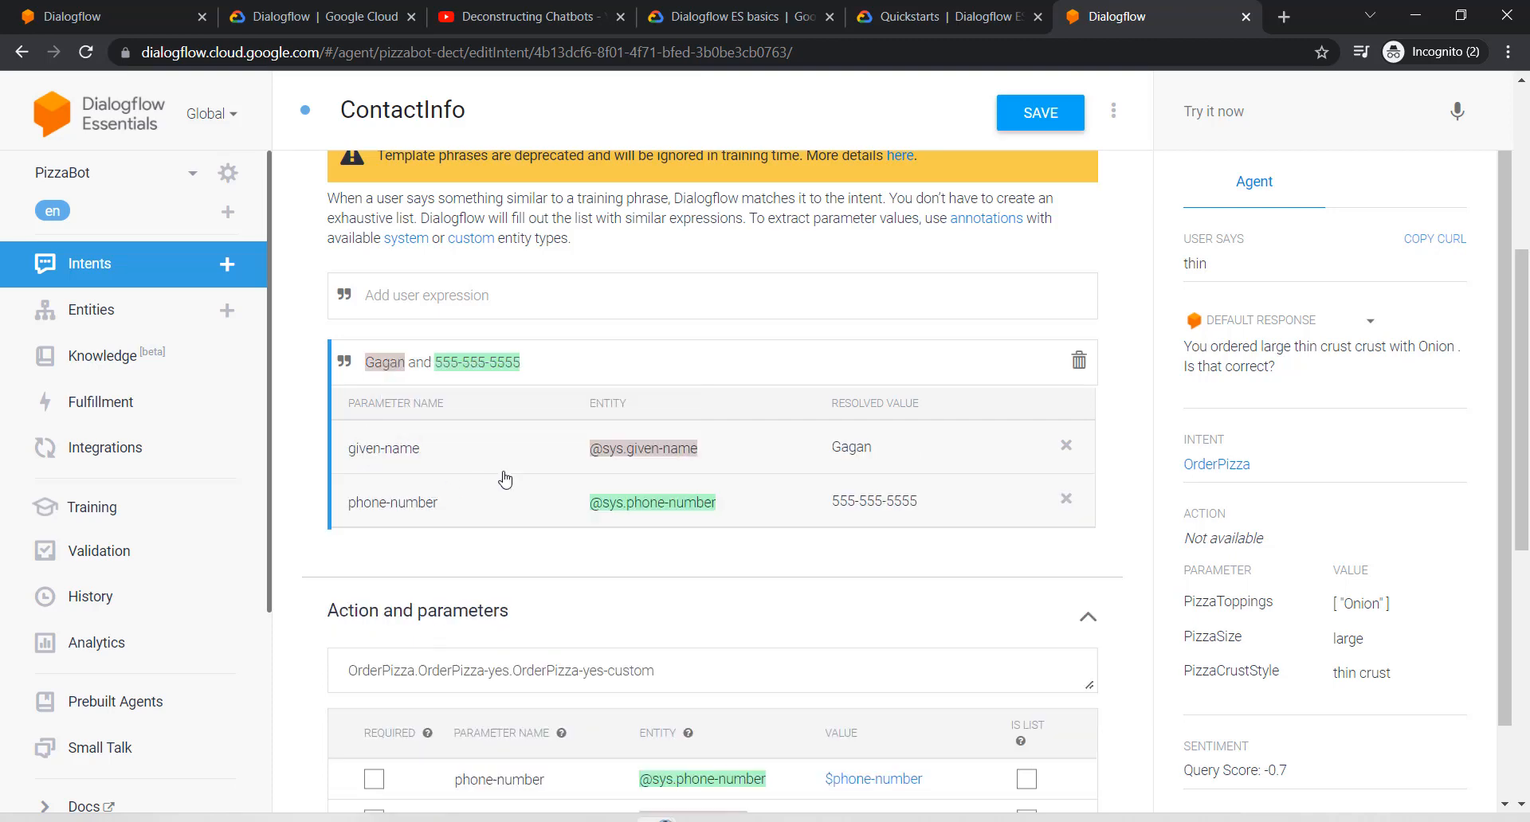
pyautogui.scroll(-4, 505, 478)
pyautogui.click(374, 480)
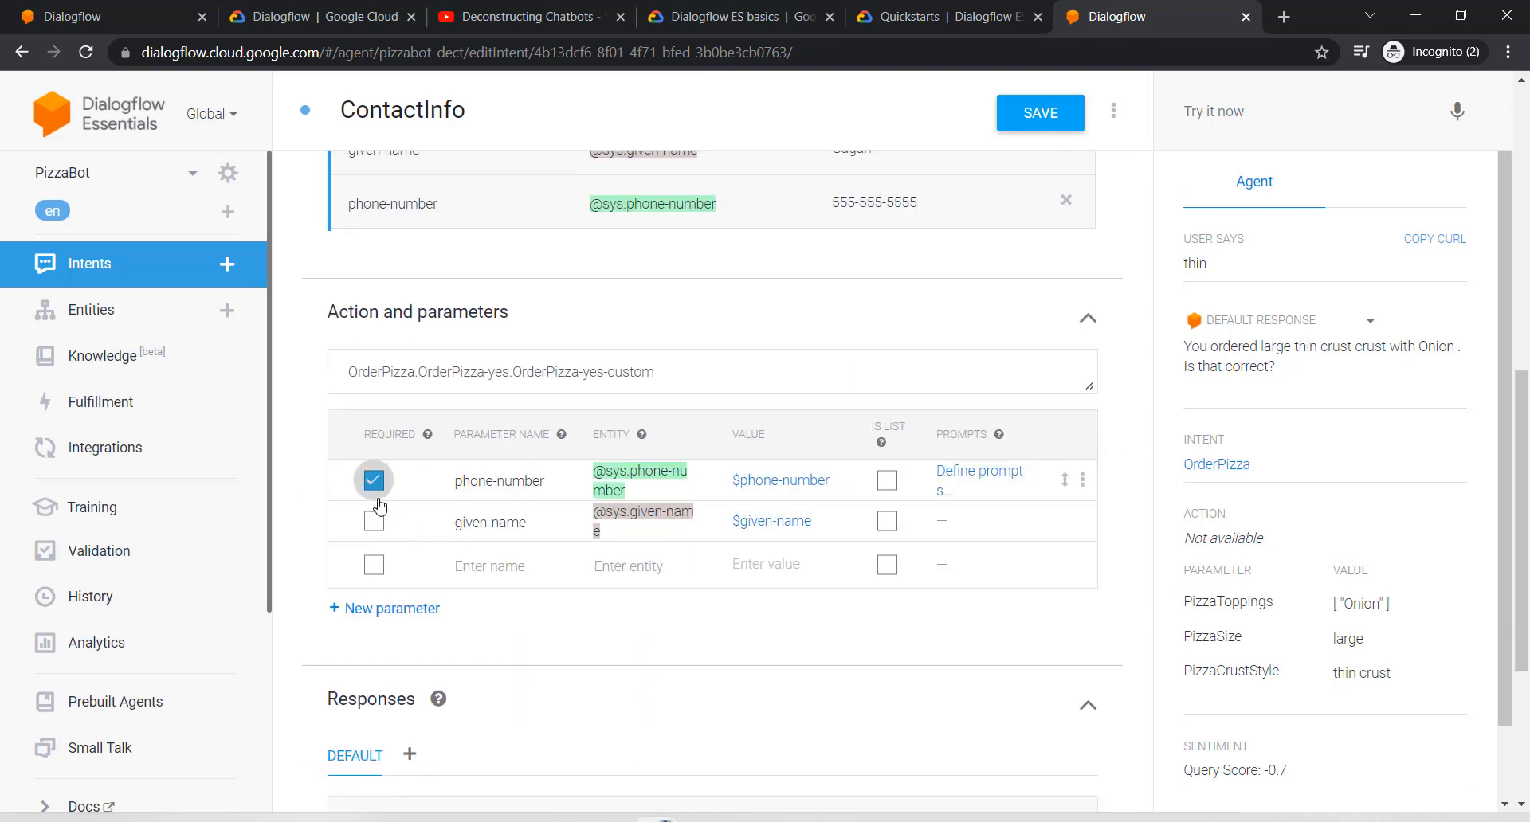
# Step: Make given-name required and give phone-number the prompt 'Please provide a phone number'
pyautogui.click(374, 521)
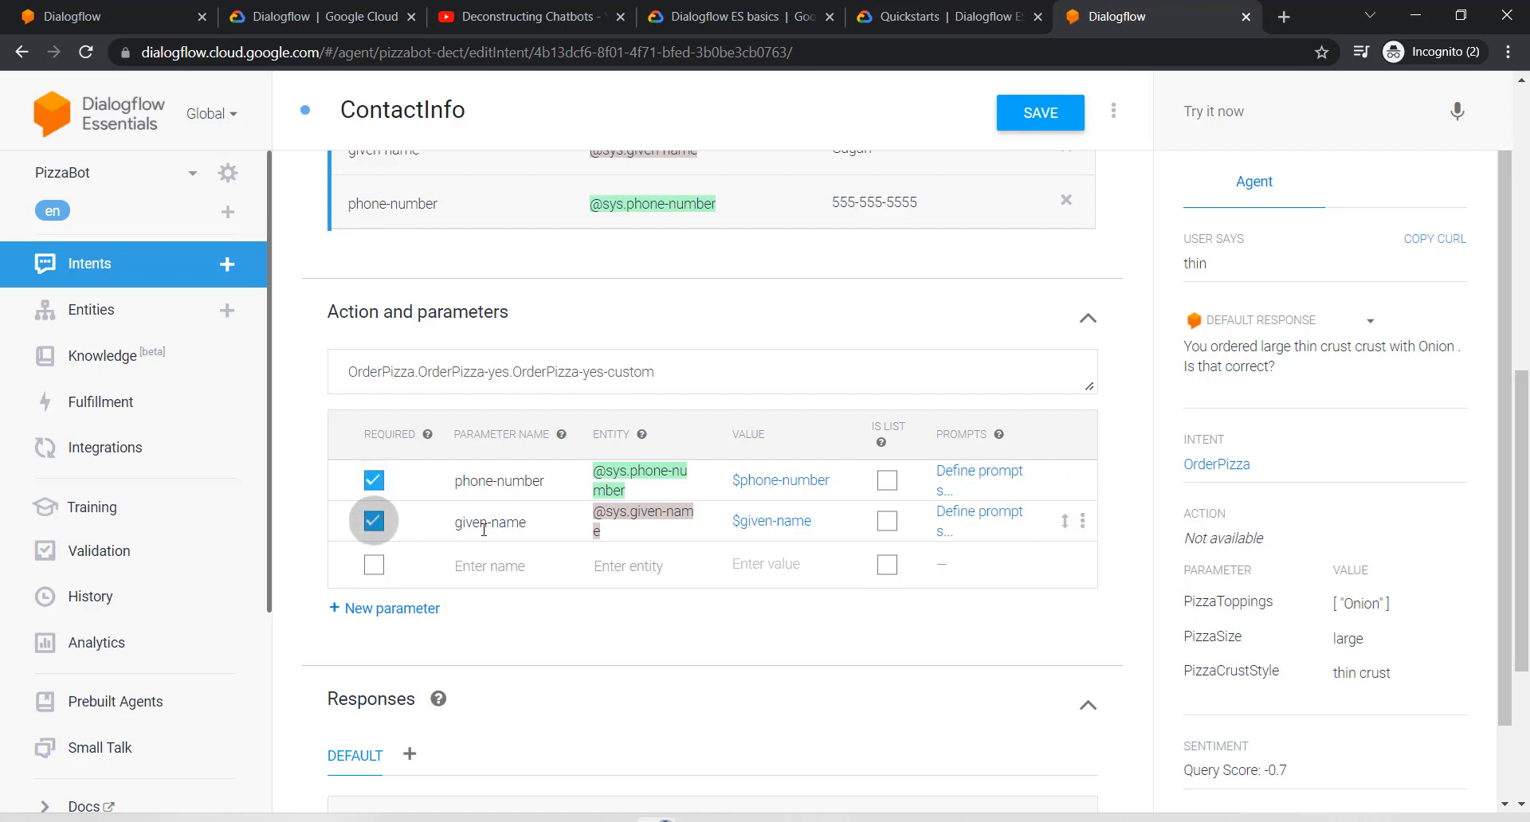
pyautogui.click(966, 481)
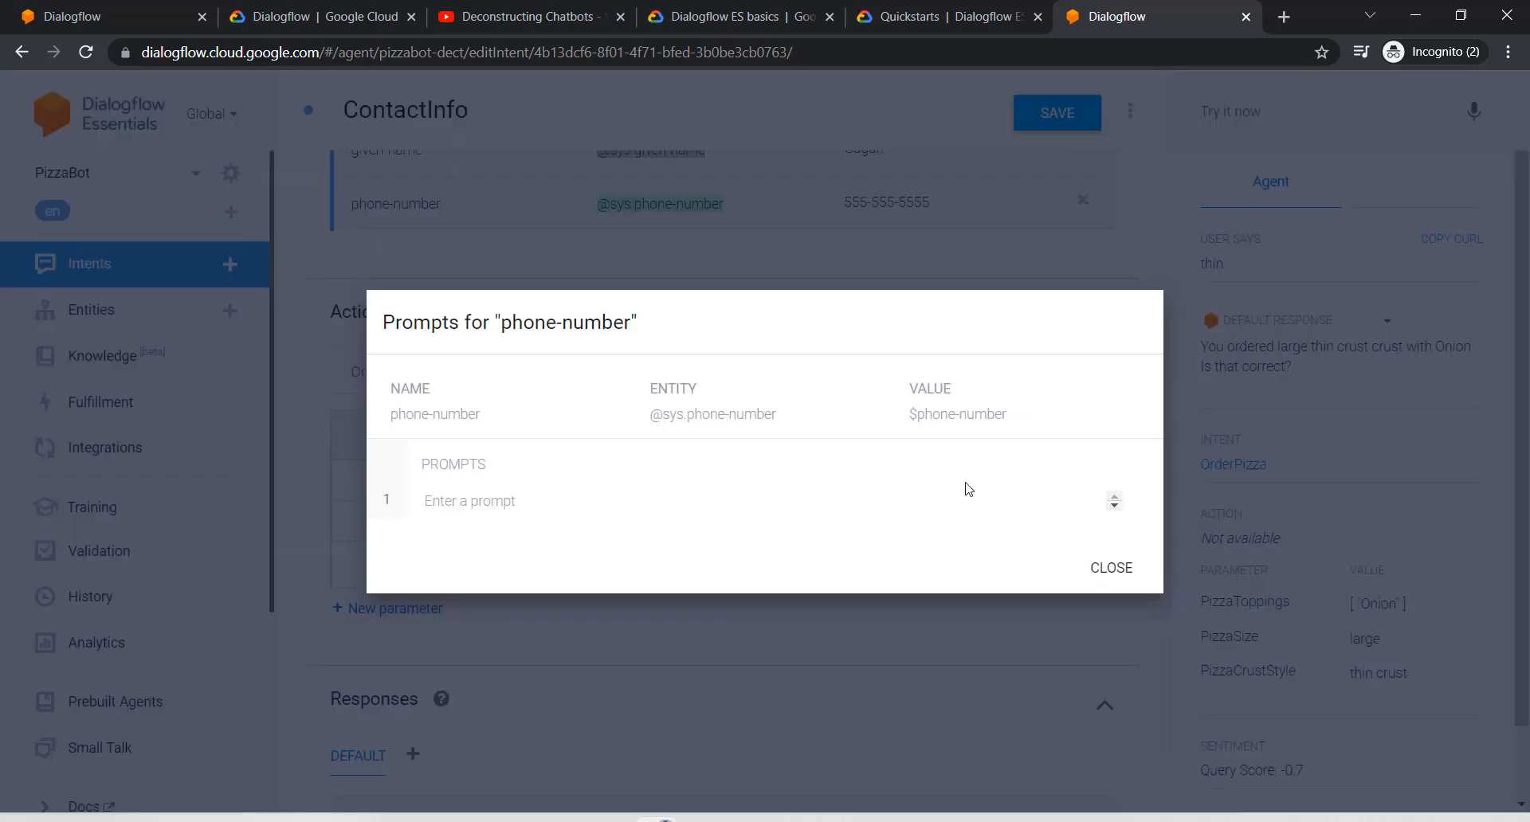
pyautogui.click(495, 499)
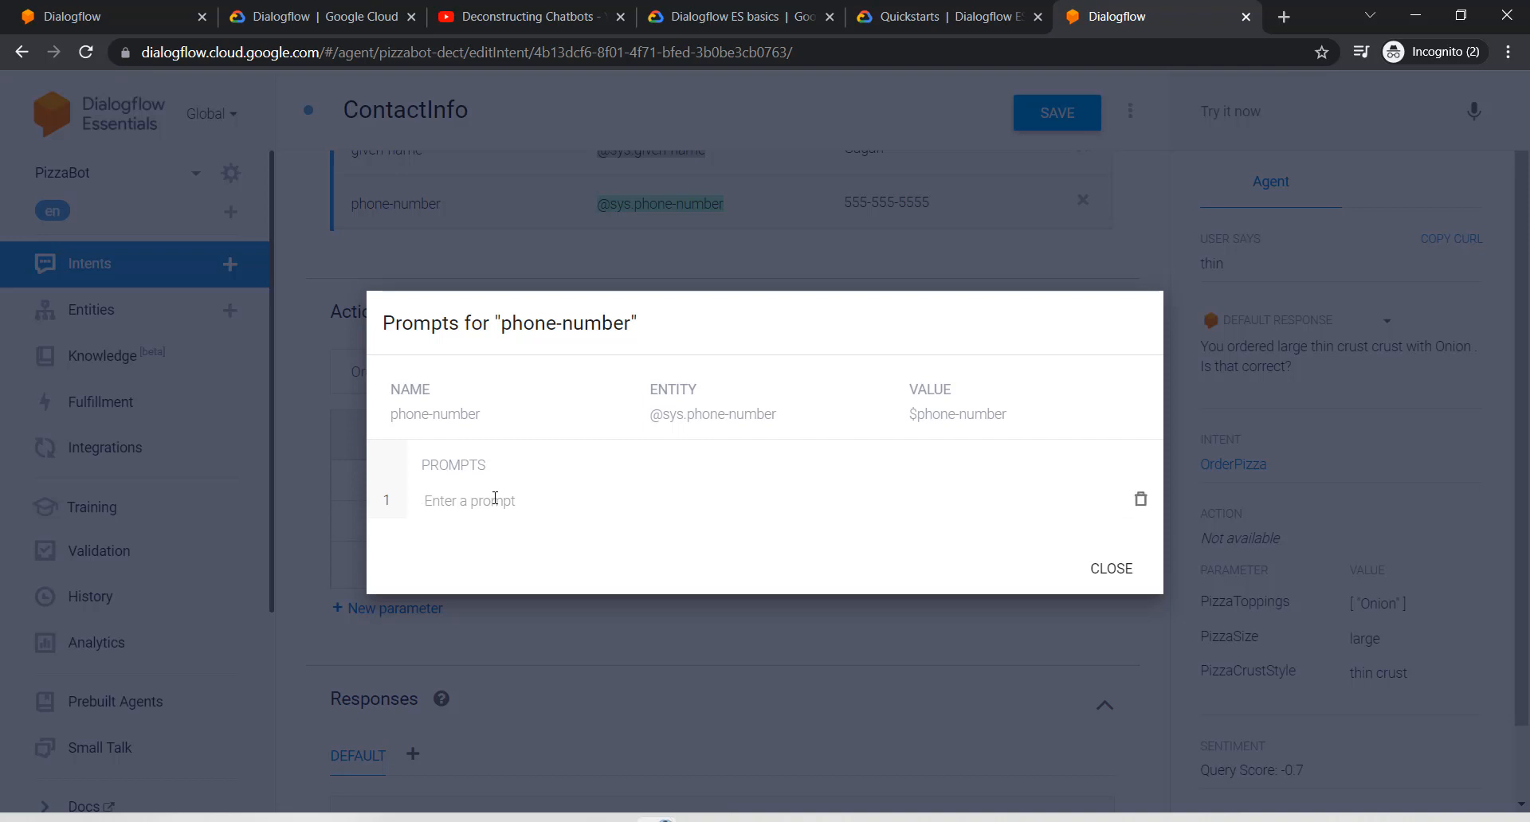
pyautogui.write('Need')
pyautogui.press('BackSpace')
pyautogui.press('BackSpace')
pyautogui.press('BackSpace')
pyautogui.press('BackSpace')
pyautogui.click(502, 501)
pyautogui.write('Please')
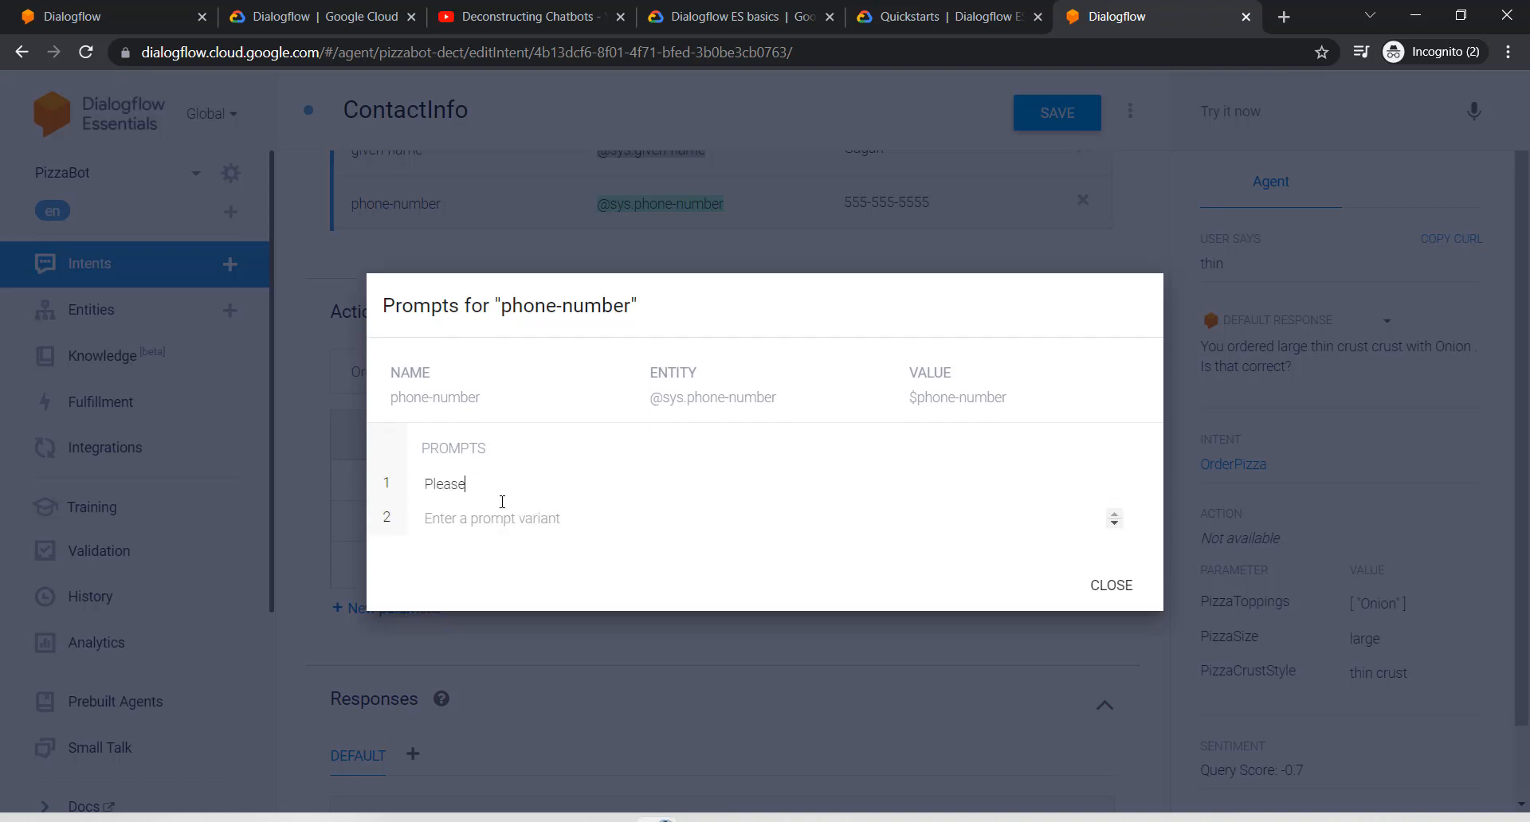
pyautogui.write(' prvod')
pyautogui.press('BackSpace')
pyautogui.write('ovide a phone number?')
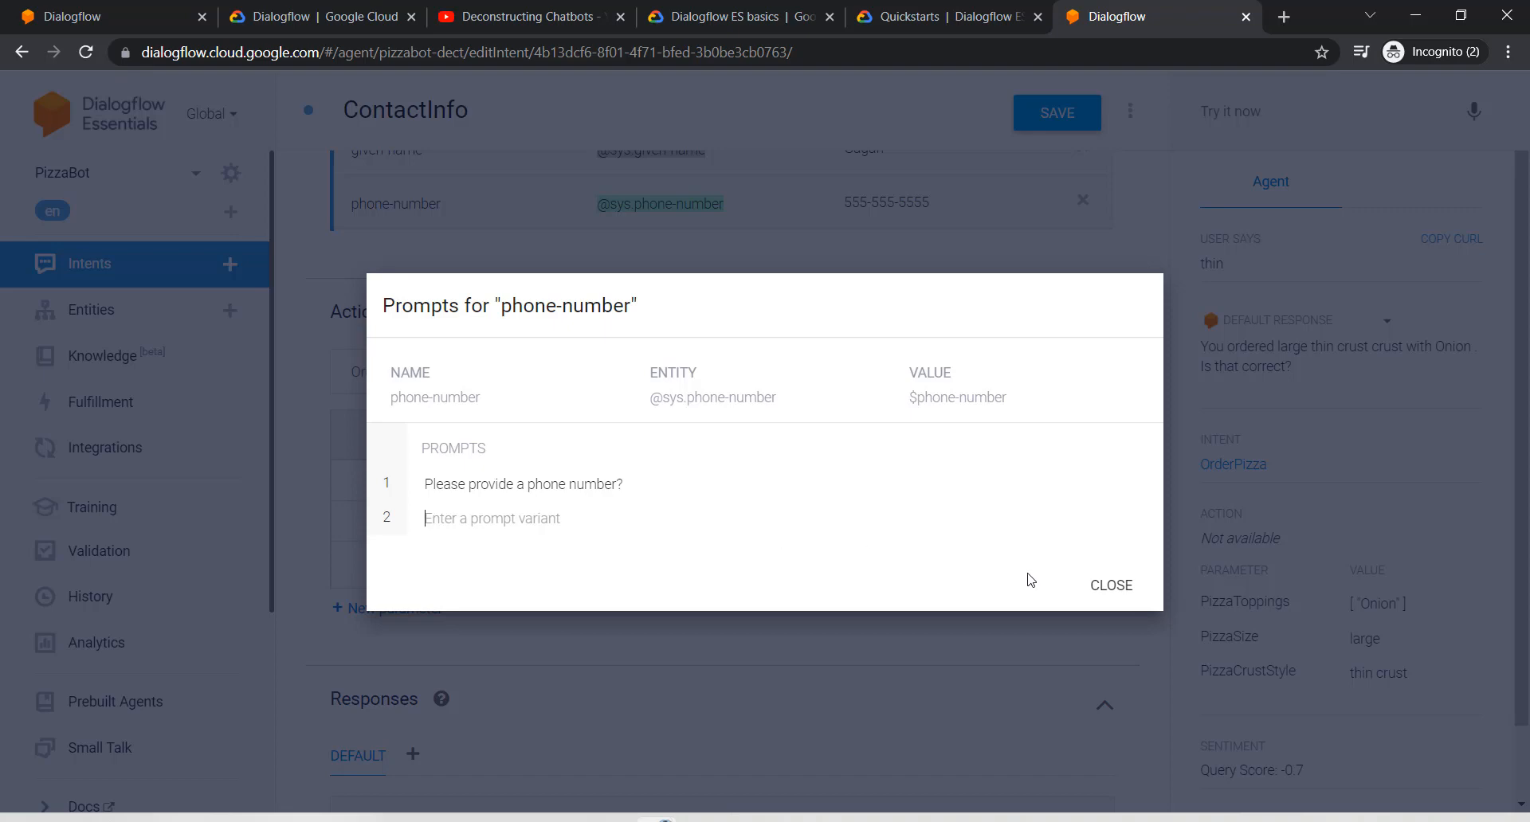
pyautogui.click(1107, 584)
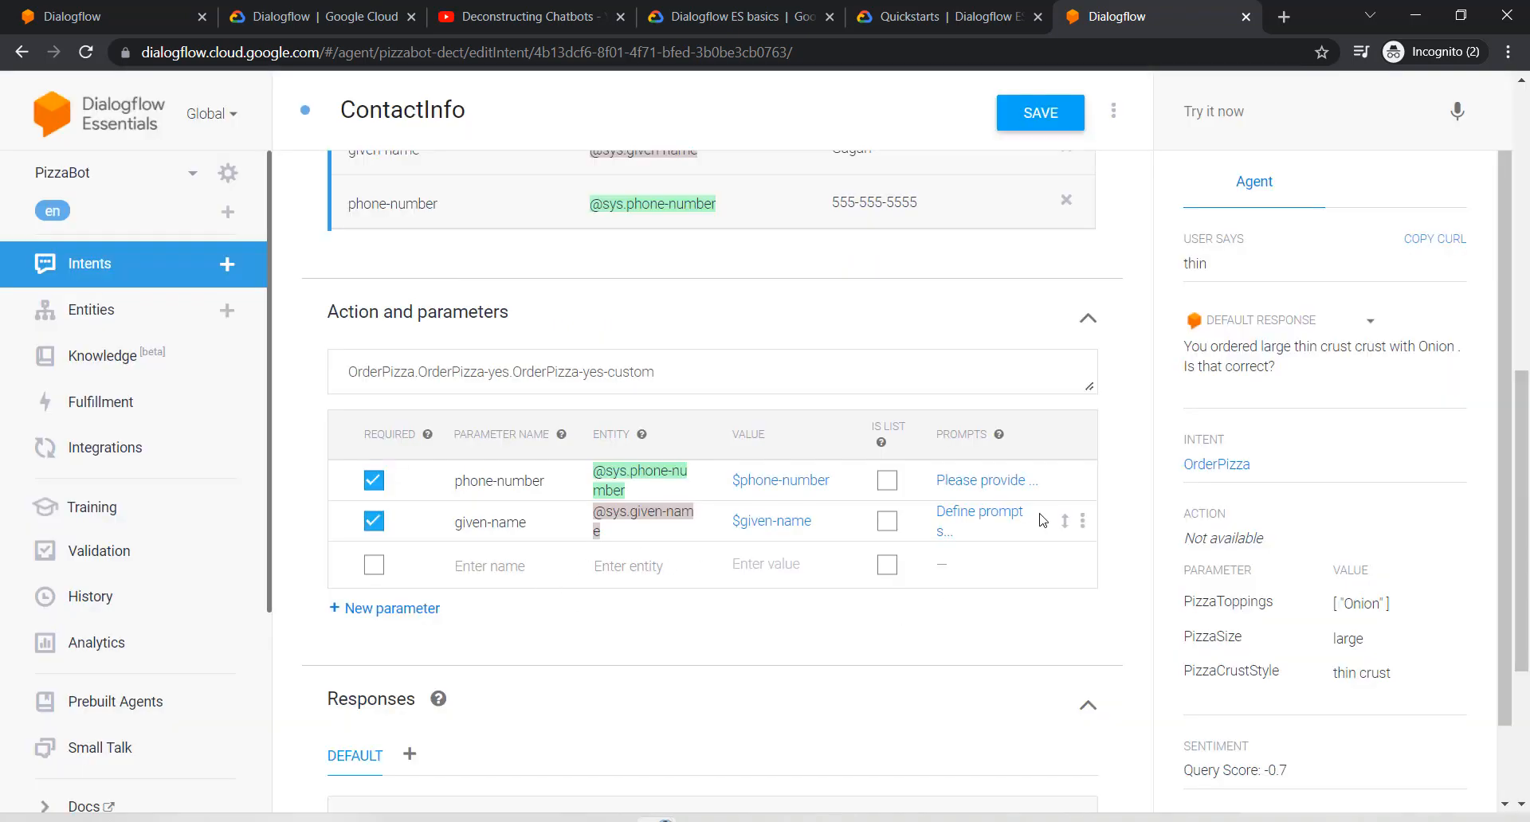
# Step: Set the given-name prompt to 'Please provide your name'
pyautogui.click(994, 522)
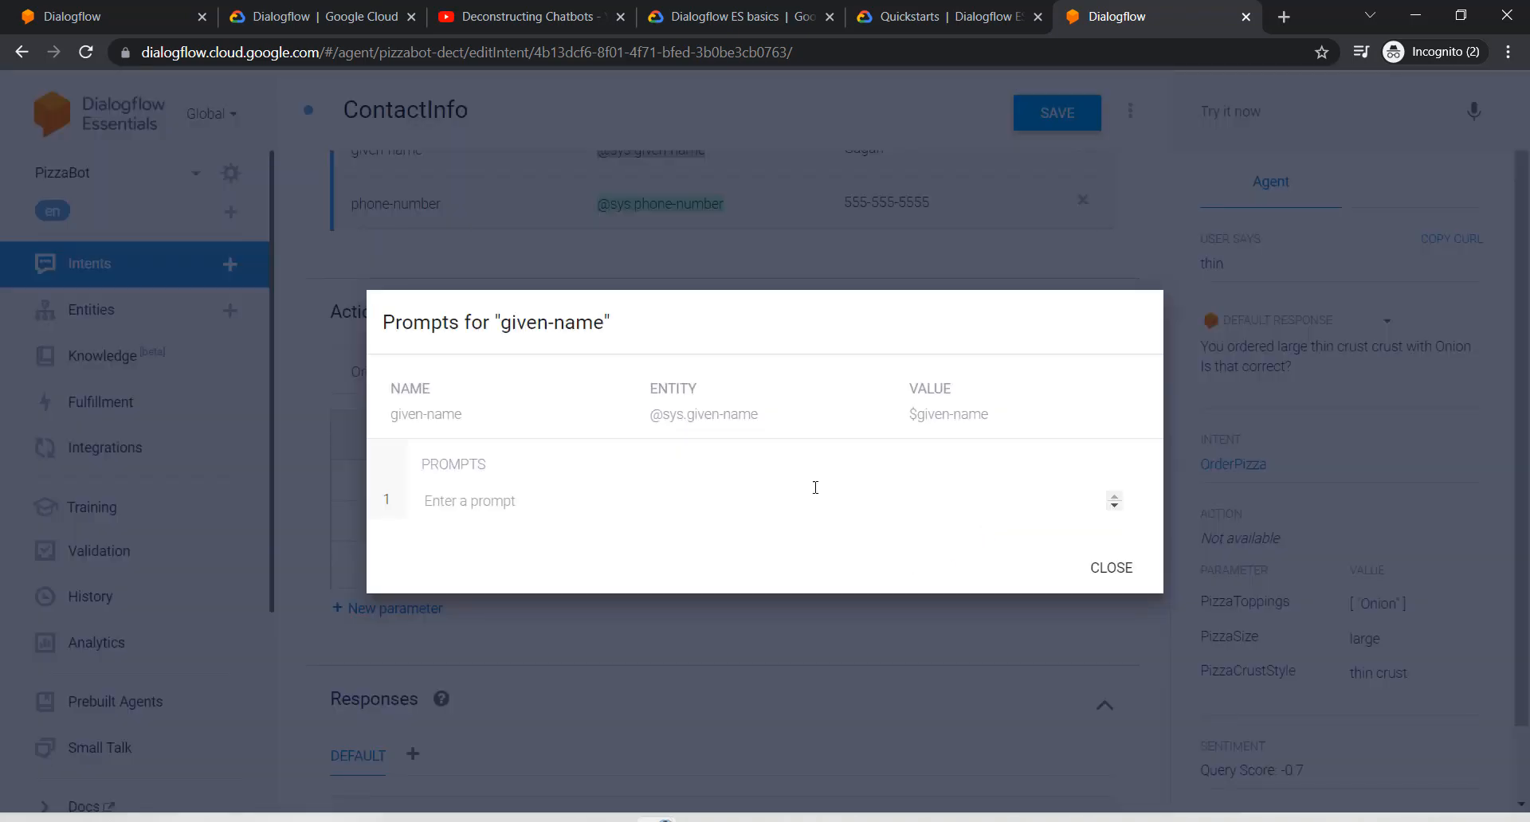
pyautogui.write('Pleas')
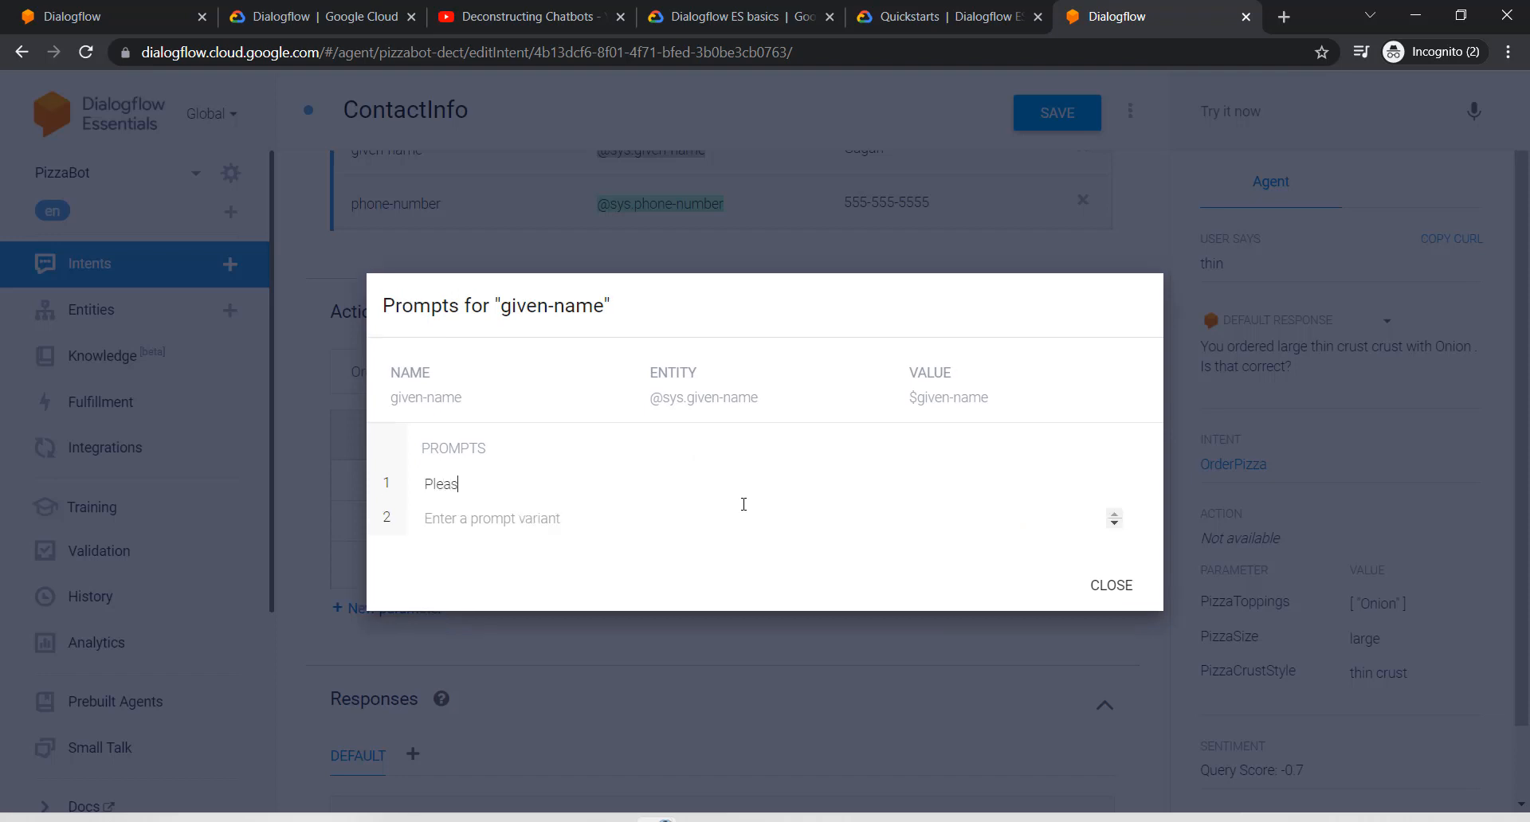
pyautogui.write('e provie y')
pyautogui.write('de your na')
pyautogui.write('me')
pyautogui.write('?')
pyautogui.press('BackSpace')
pyautogui.click(1101, 584)
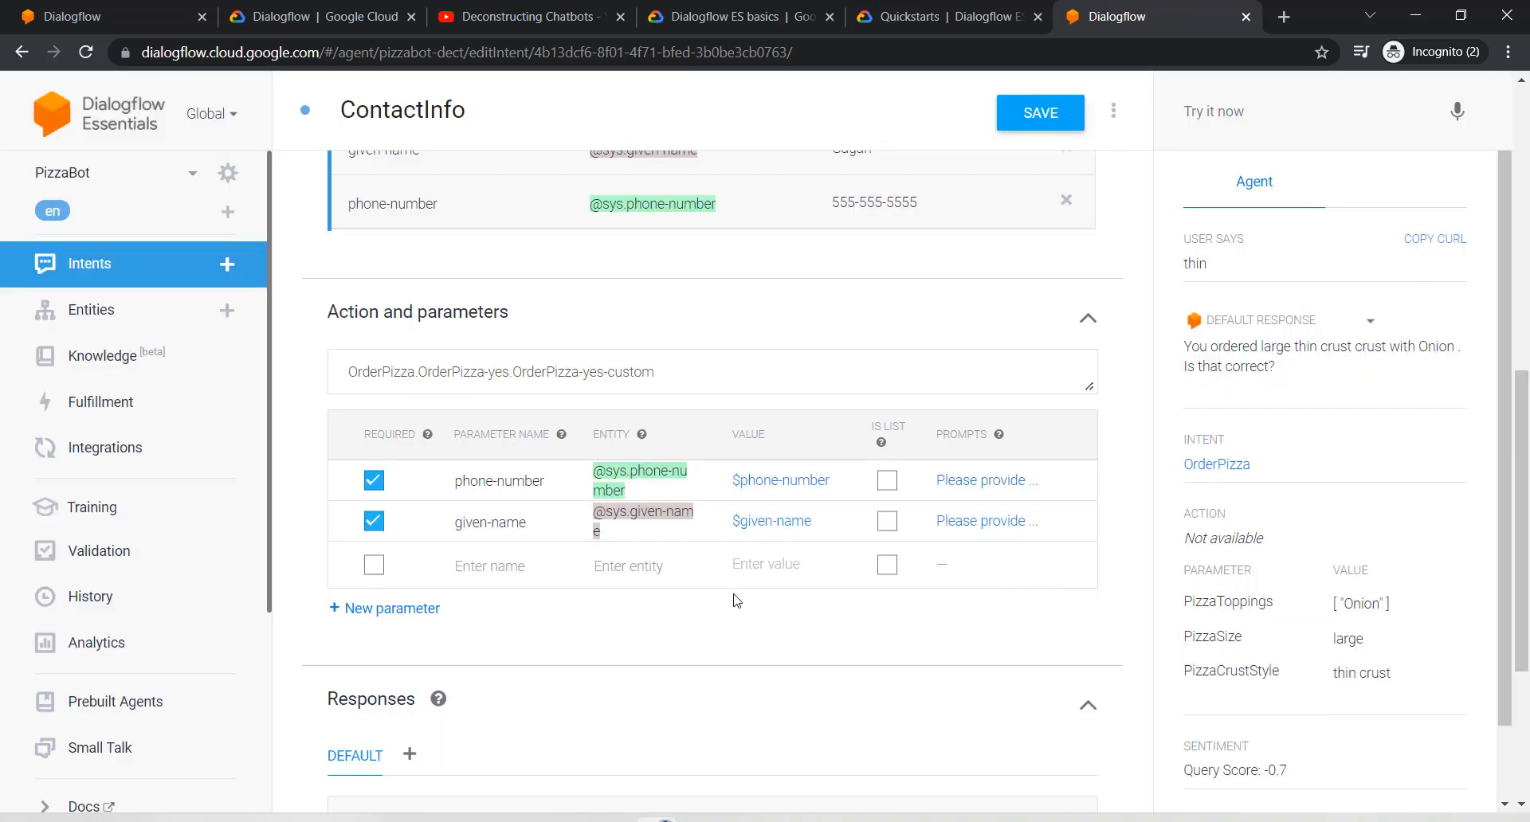
pyautogui.scroll(3, 737, 601)
pyautogui.scroll(3, 737, 601)
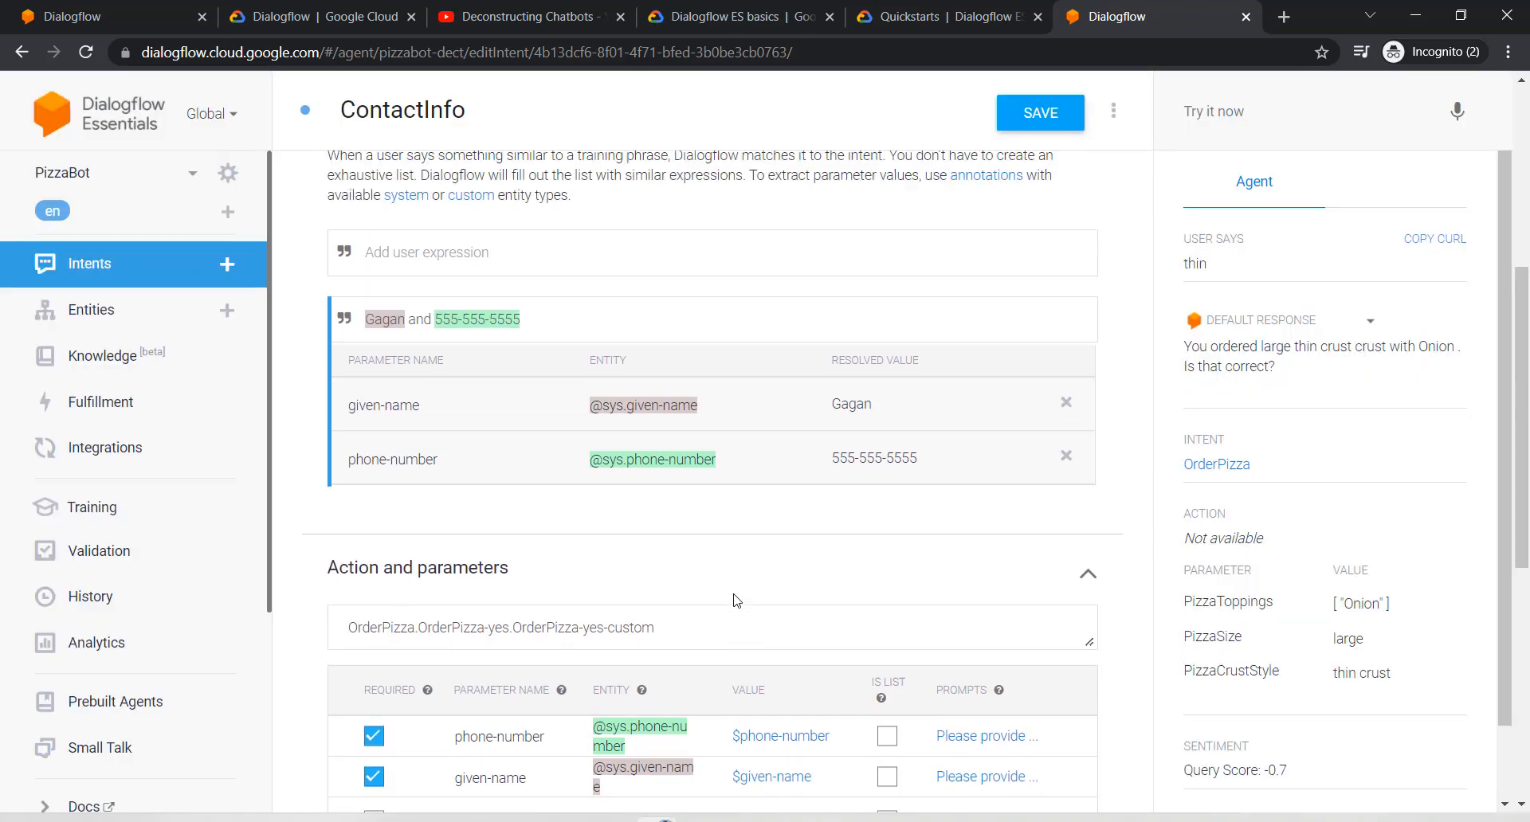
pyautogui.click(467, 393)
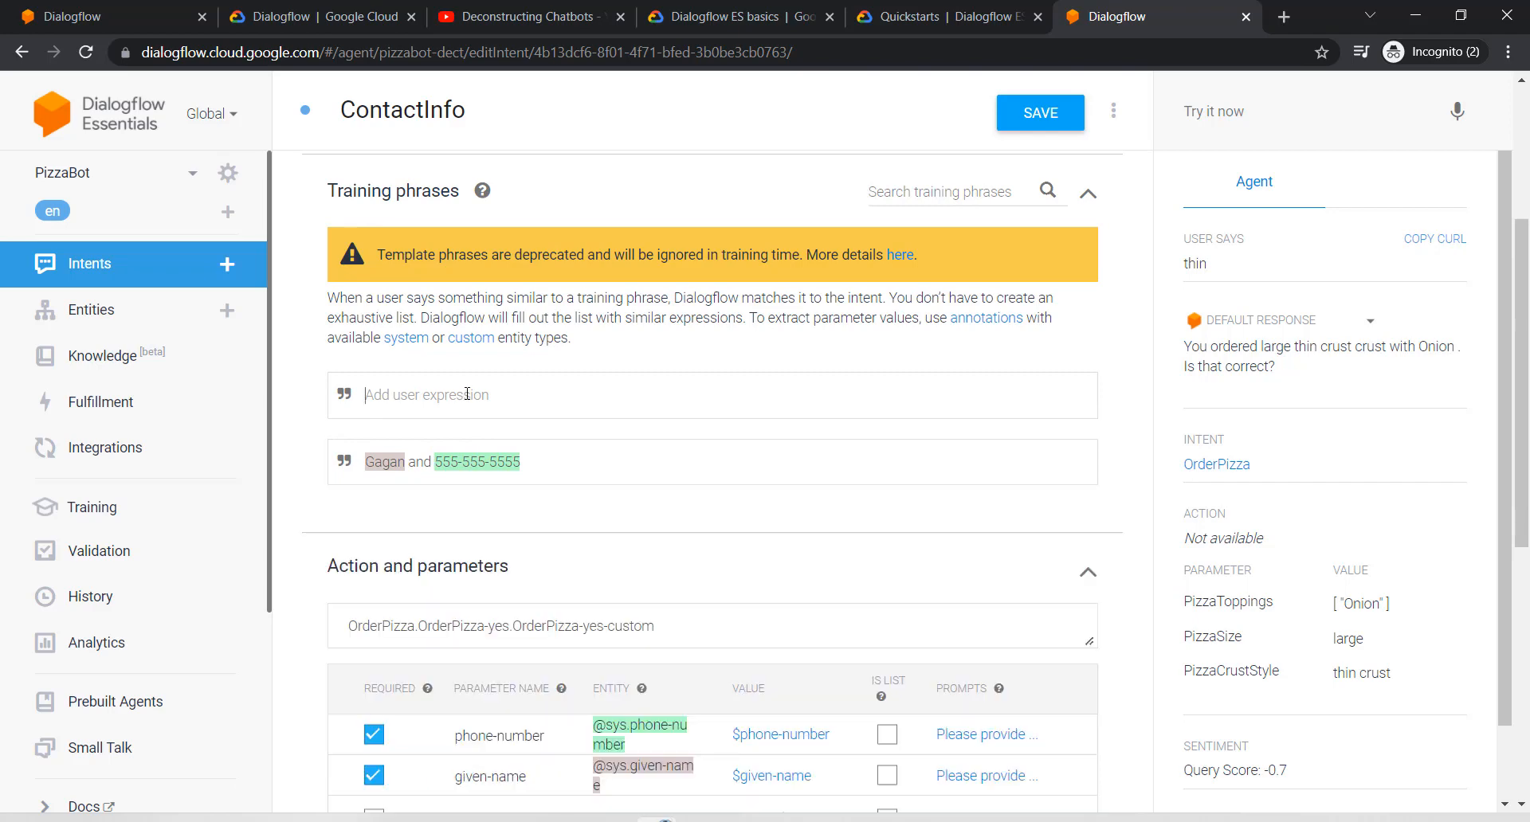
pyautogui.press('Return')
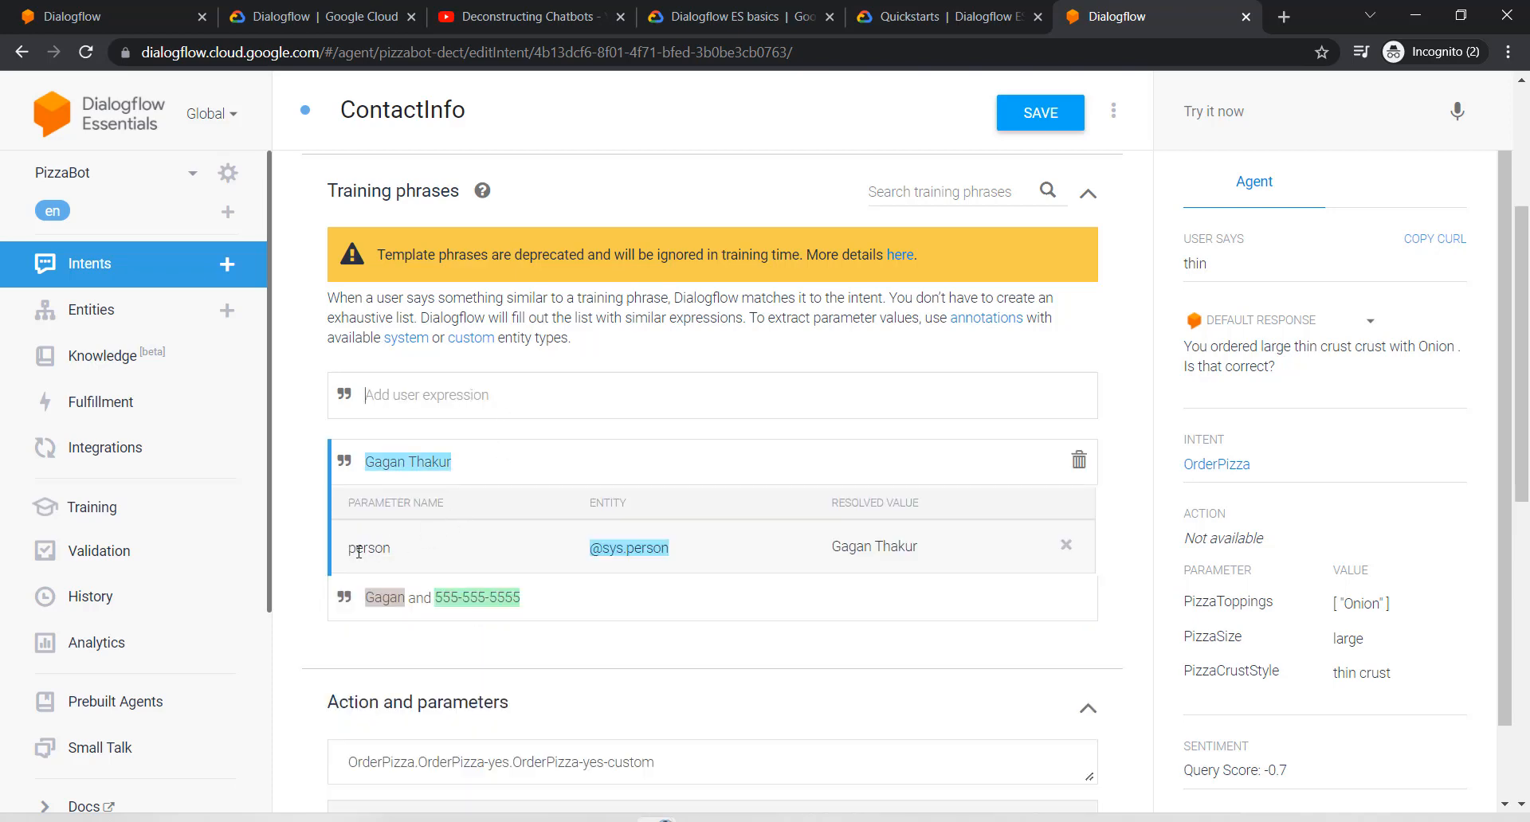
pyautogui.click(1064, 546)
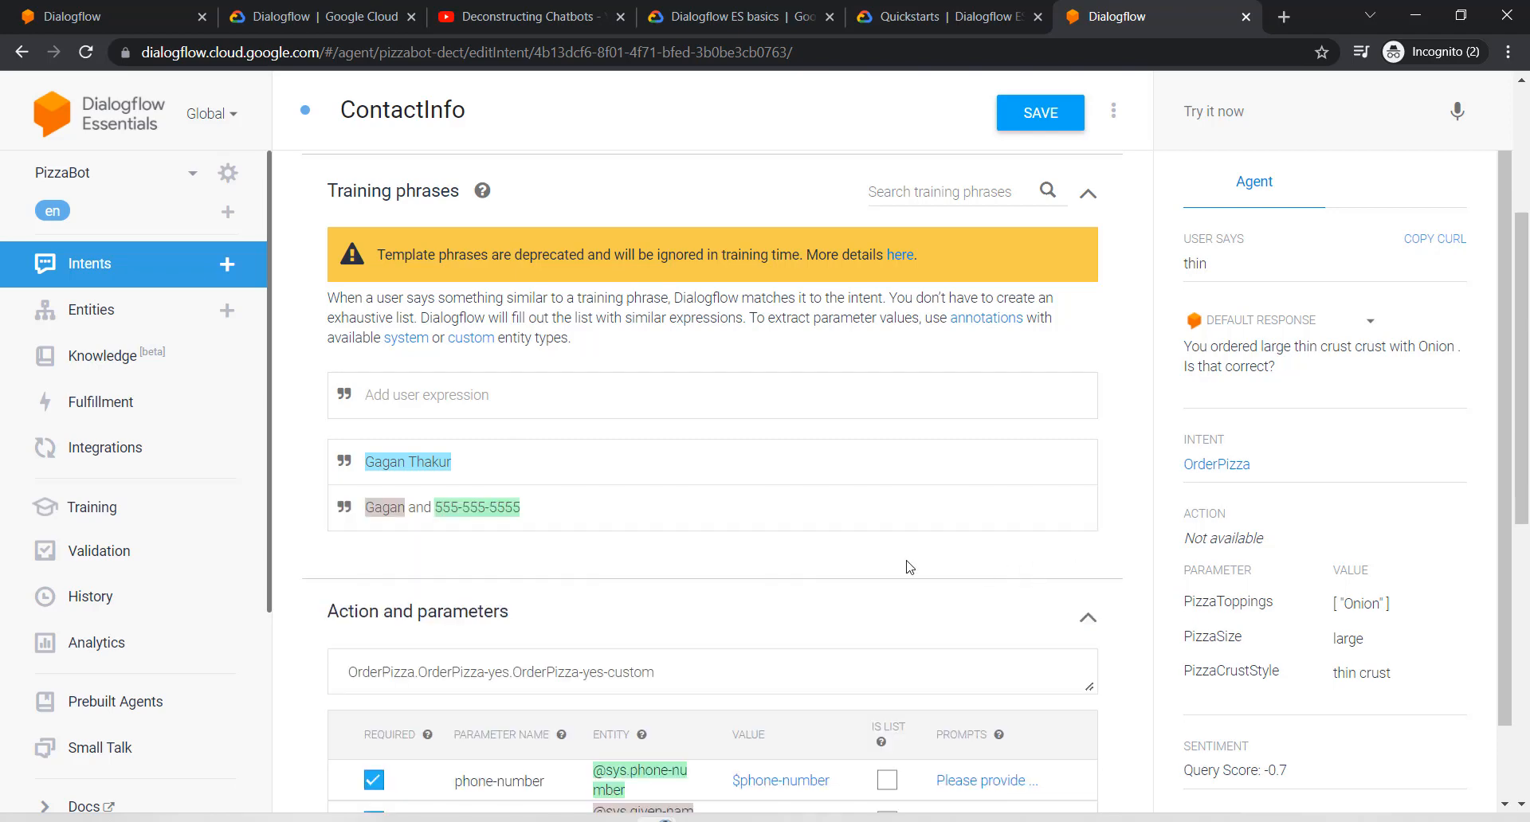
pyautogui.click(428, 466)
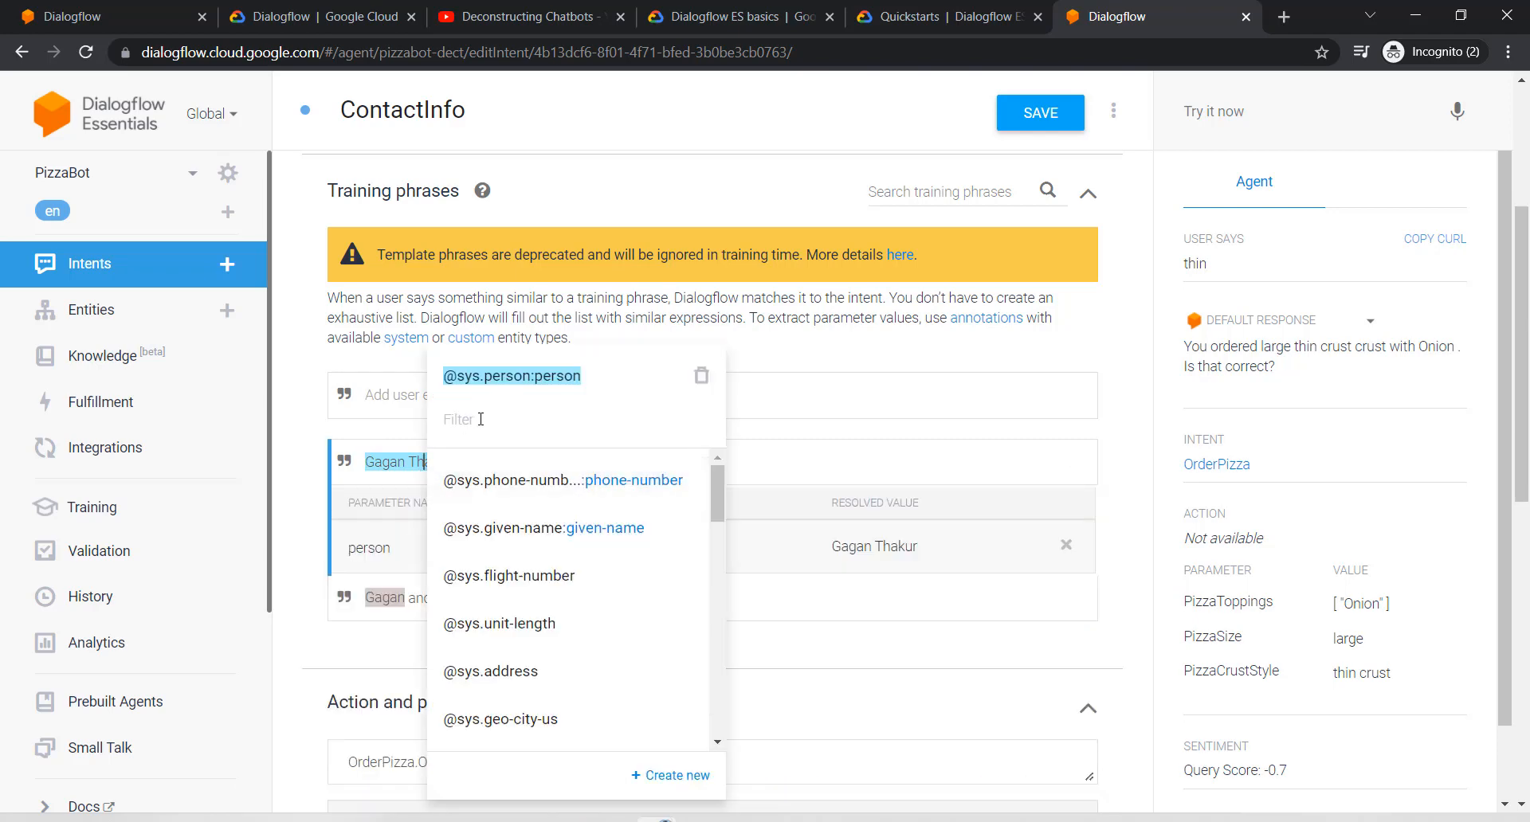
pyautogui.click(701, 375)
pyautogui.moveTo(452, 462); pyautogui.dragTo(359, 462)
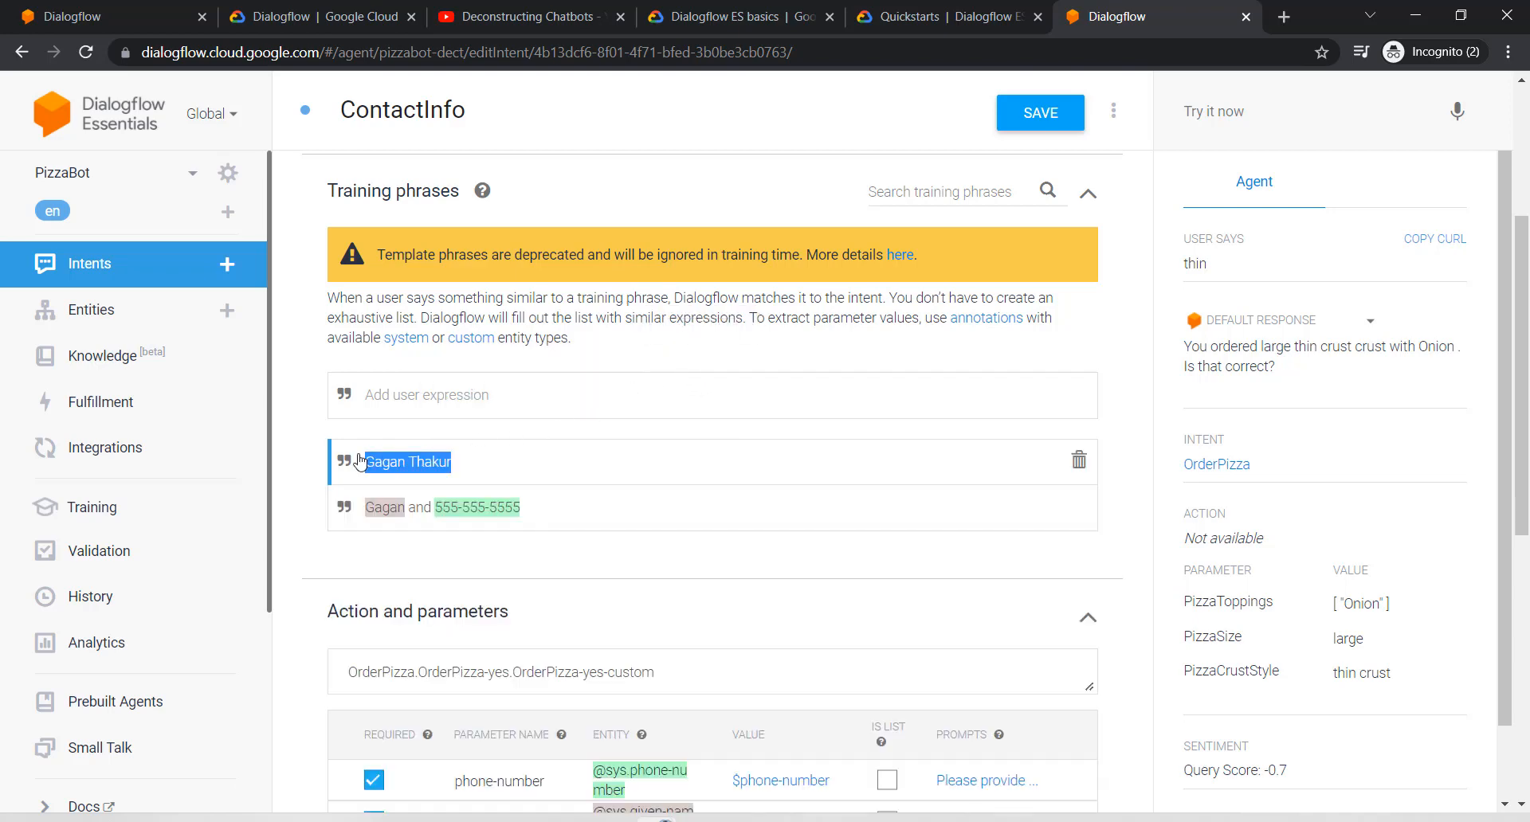
pyautogui.click(400, 465)
pyautogui.doubleClick(401, 465)
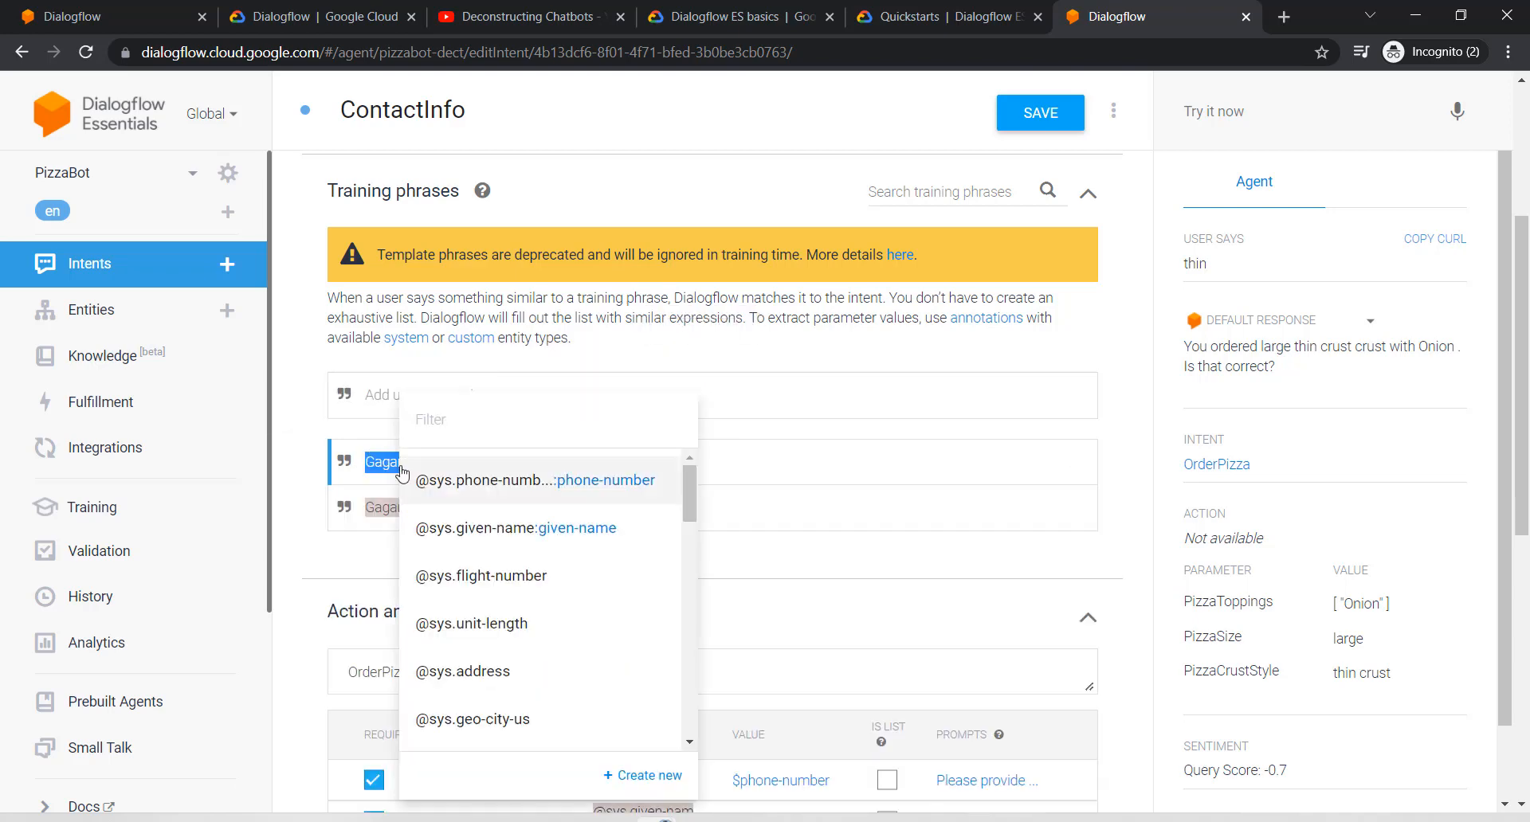
pyautogui.click(762, 448)
pyautogui.moveTo(360, 464); pyautogui.dragTo(455, 462)
pyautogui.click(500, 436)
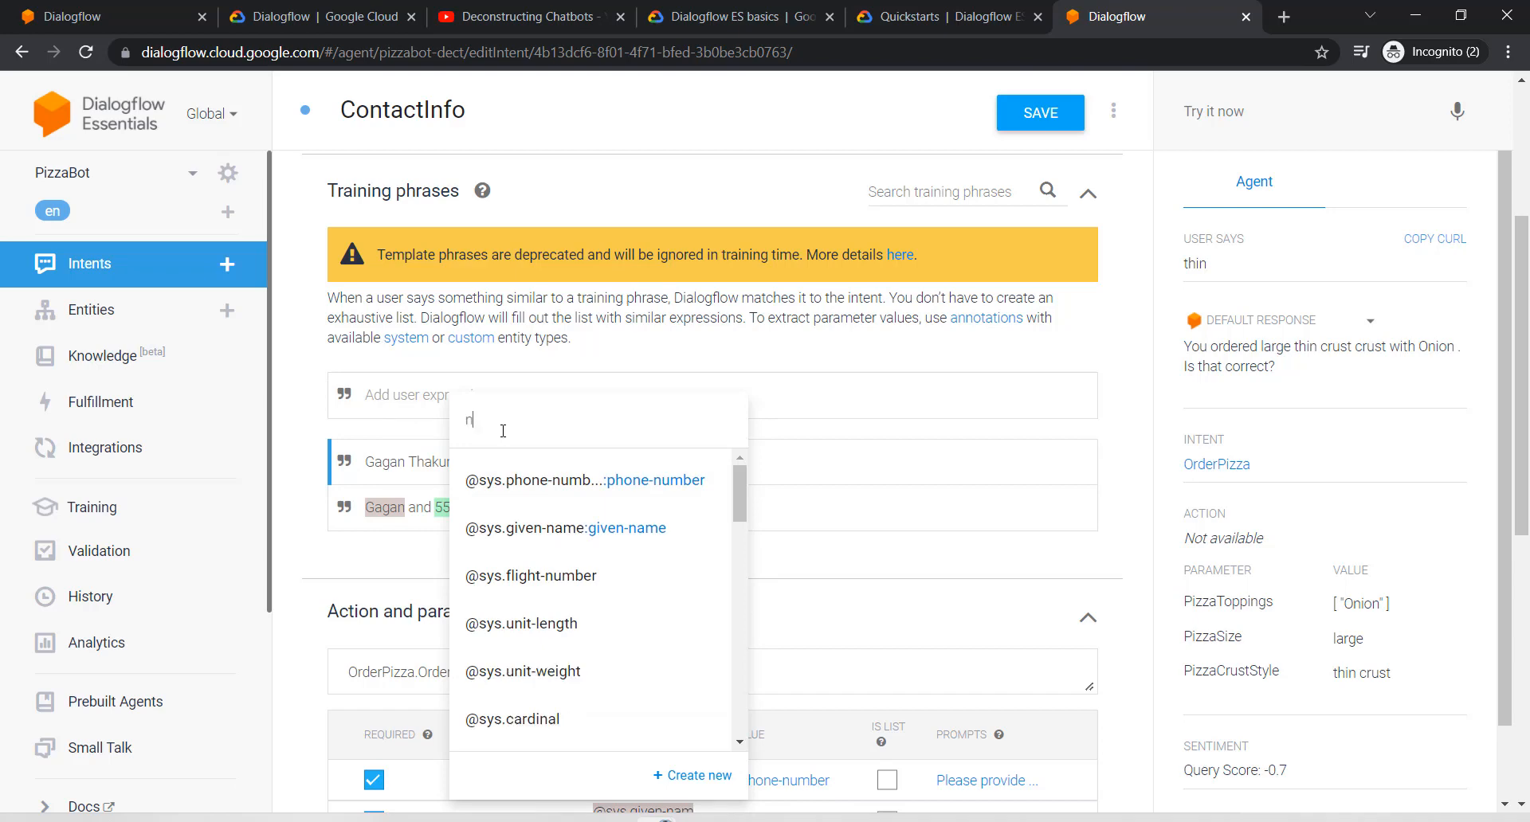
pyautogui.click(550, 466)
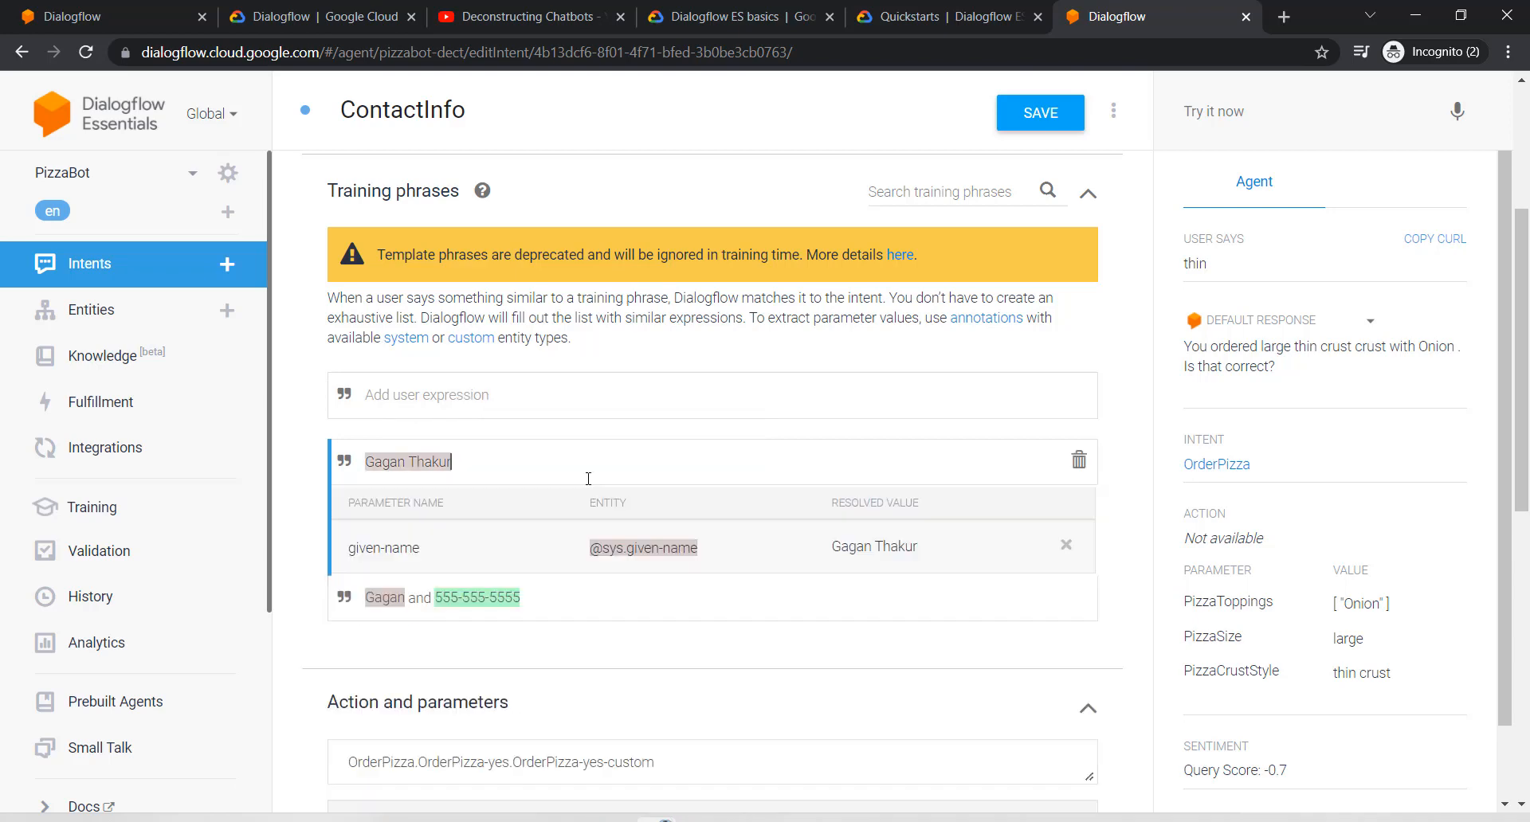
pyautogui.scroll(-6, 617, 476)
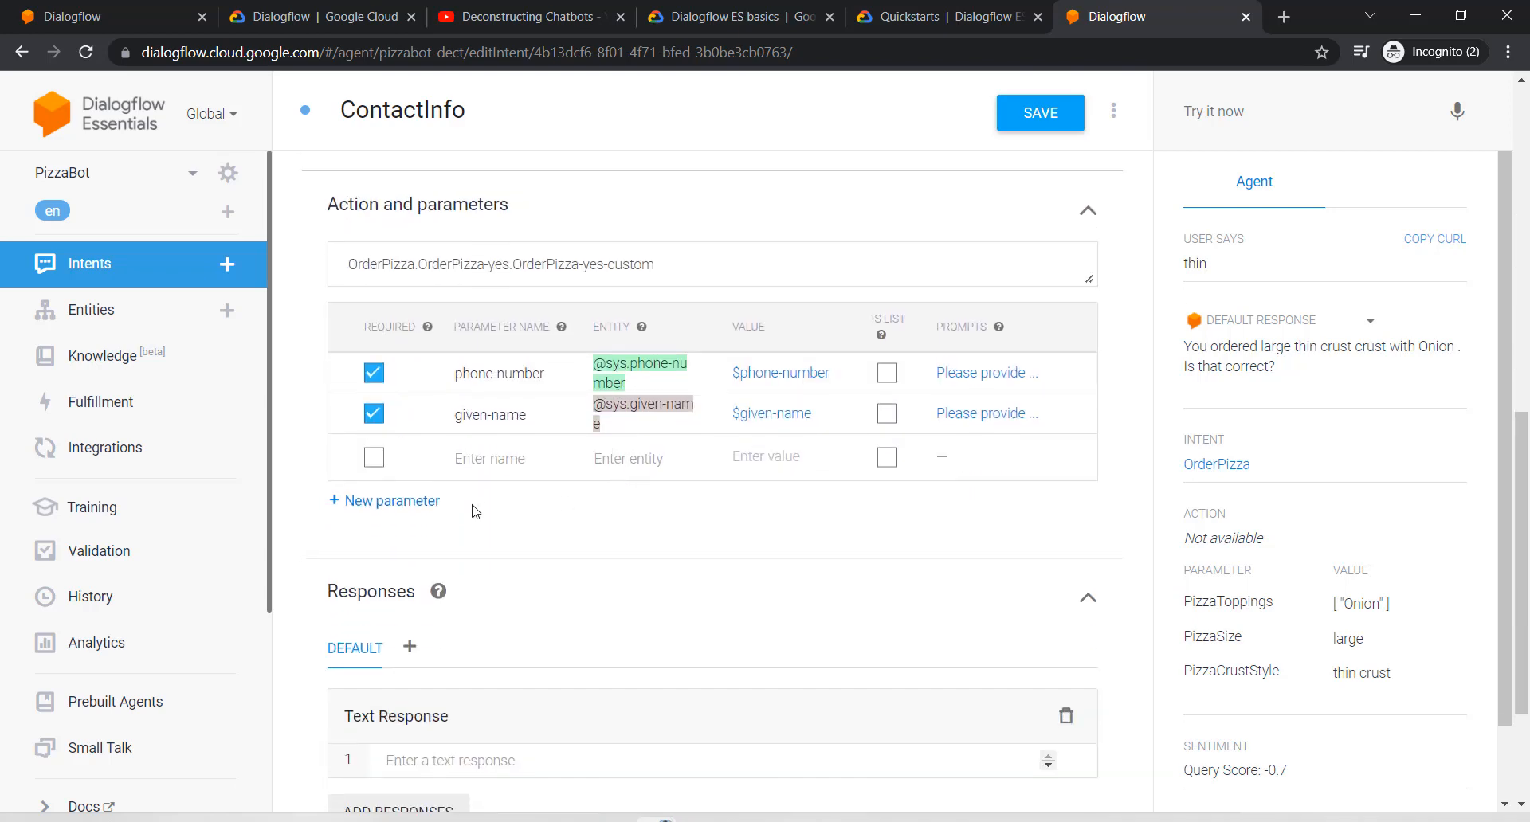
pyautogui.scroll(5, 565, 513)
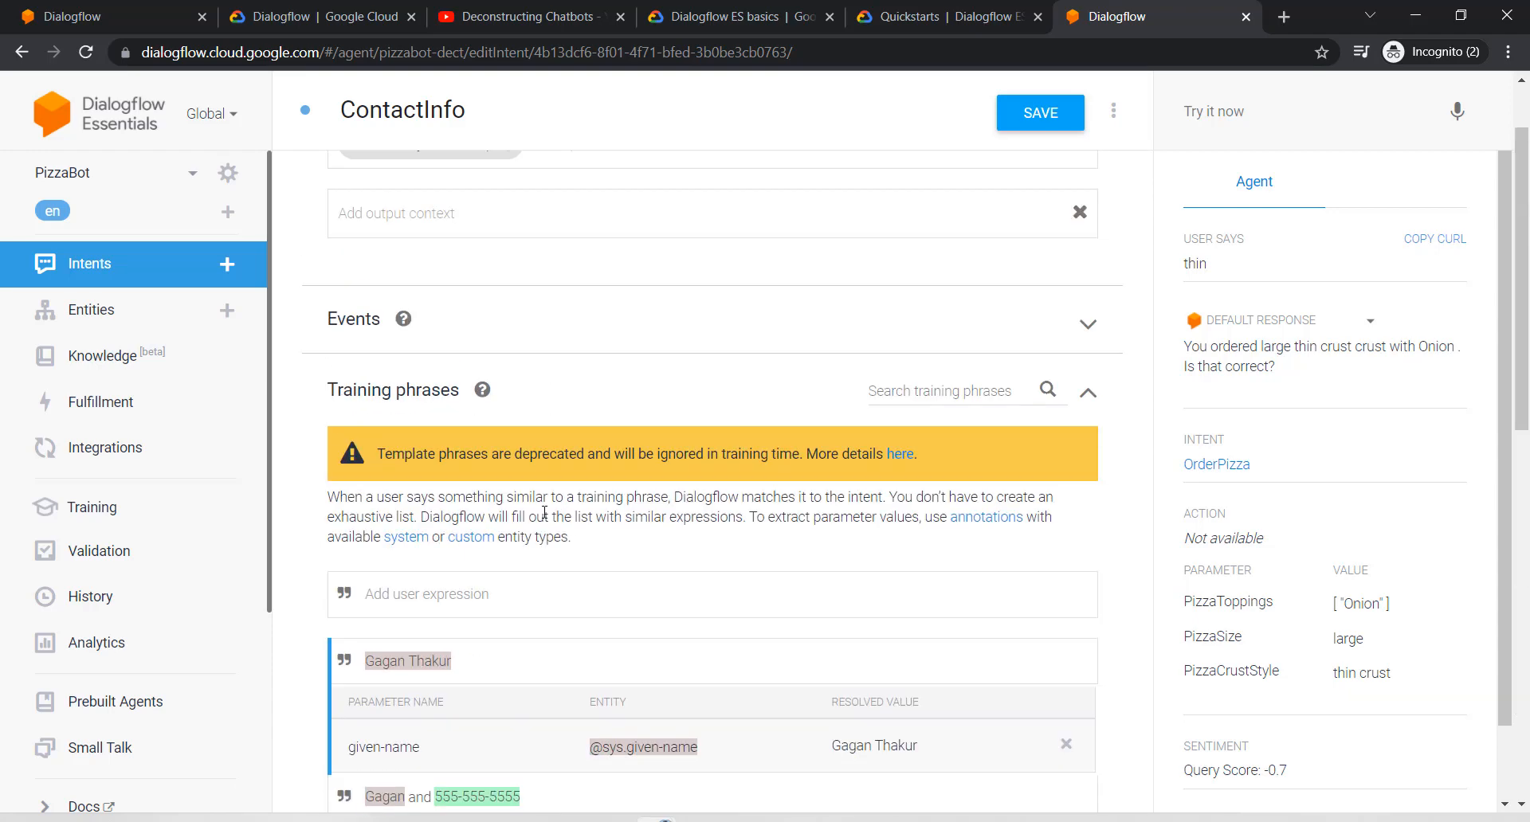
pyautogui.scroll(-1, 498, 534)
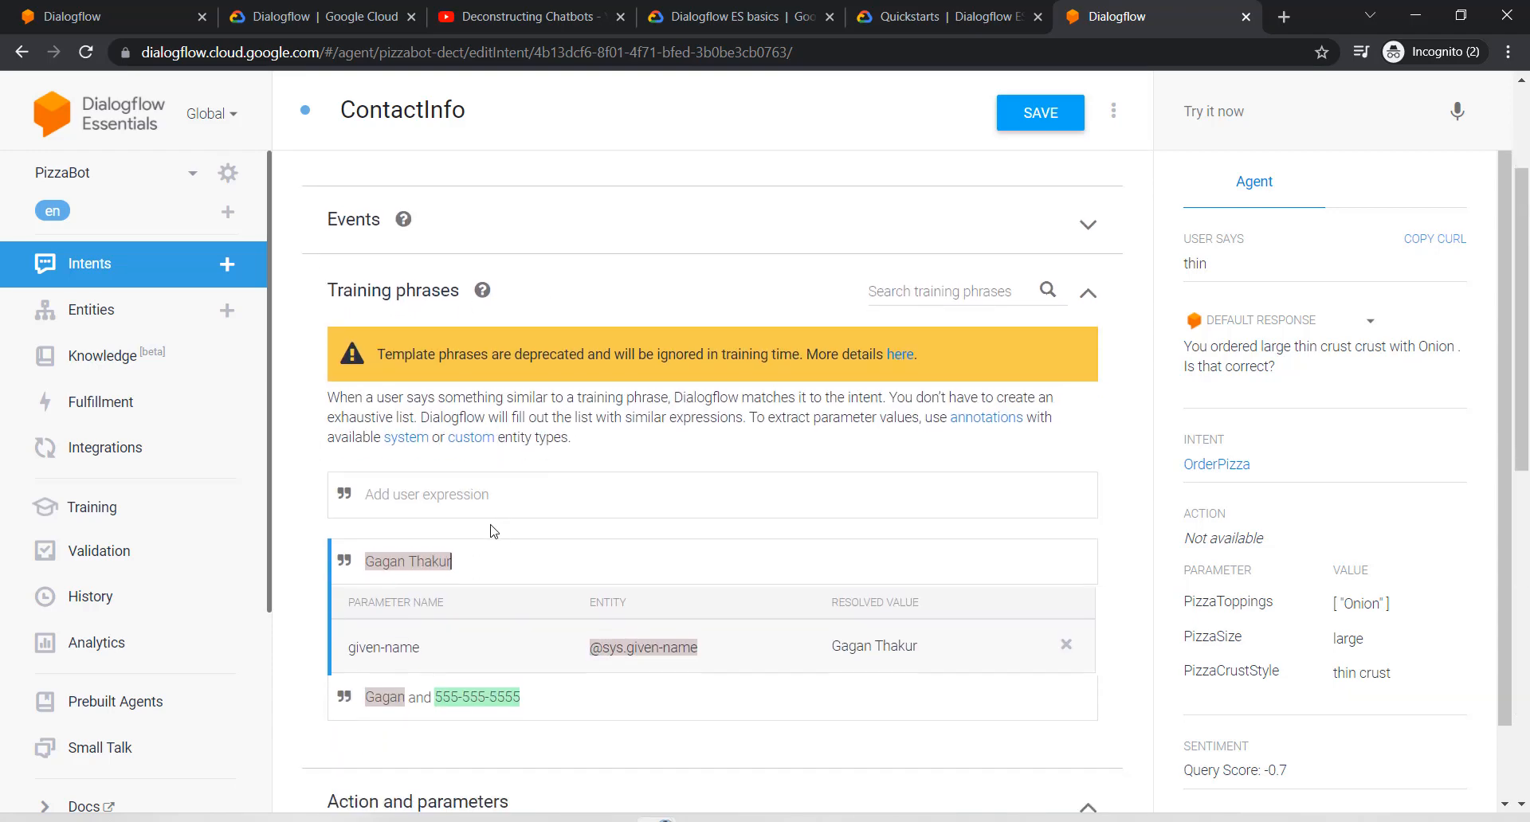
# Step: Add the training phrase 'My name is … and my number is …' with a sample name and number
pyautogui.click(464, 484)
pyautogui.write('My name is ')
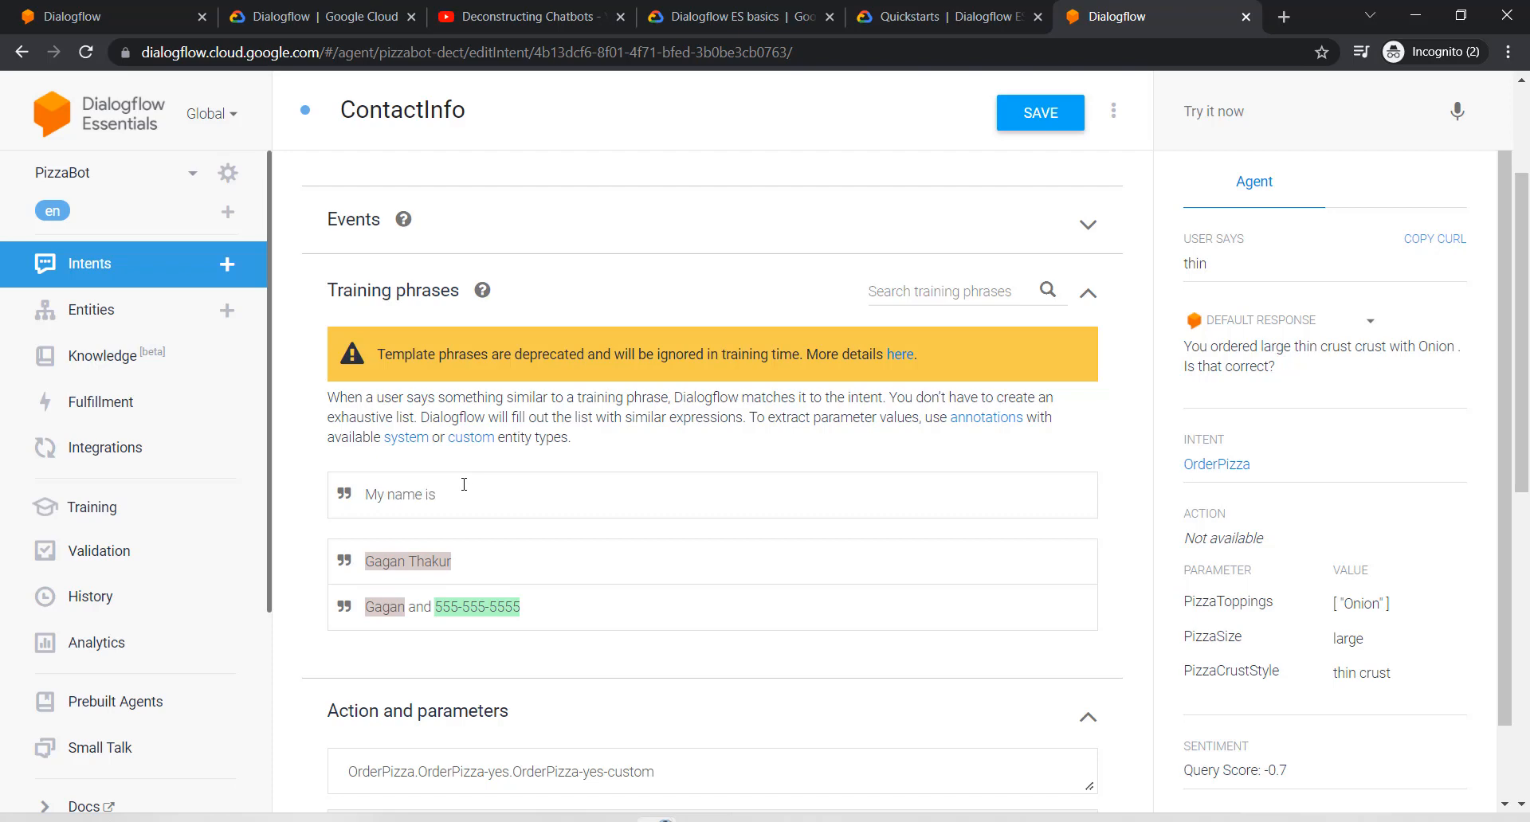
pyautogui.write('Vishal and my number is 444-444-4444')
pyautogui.press('Return')
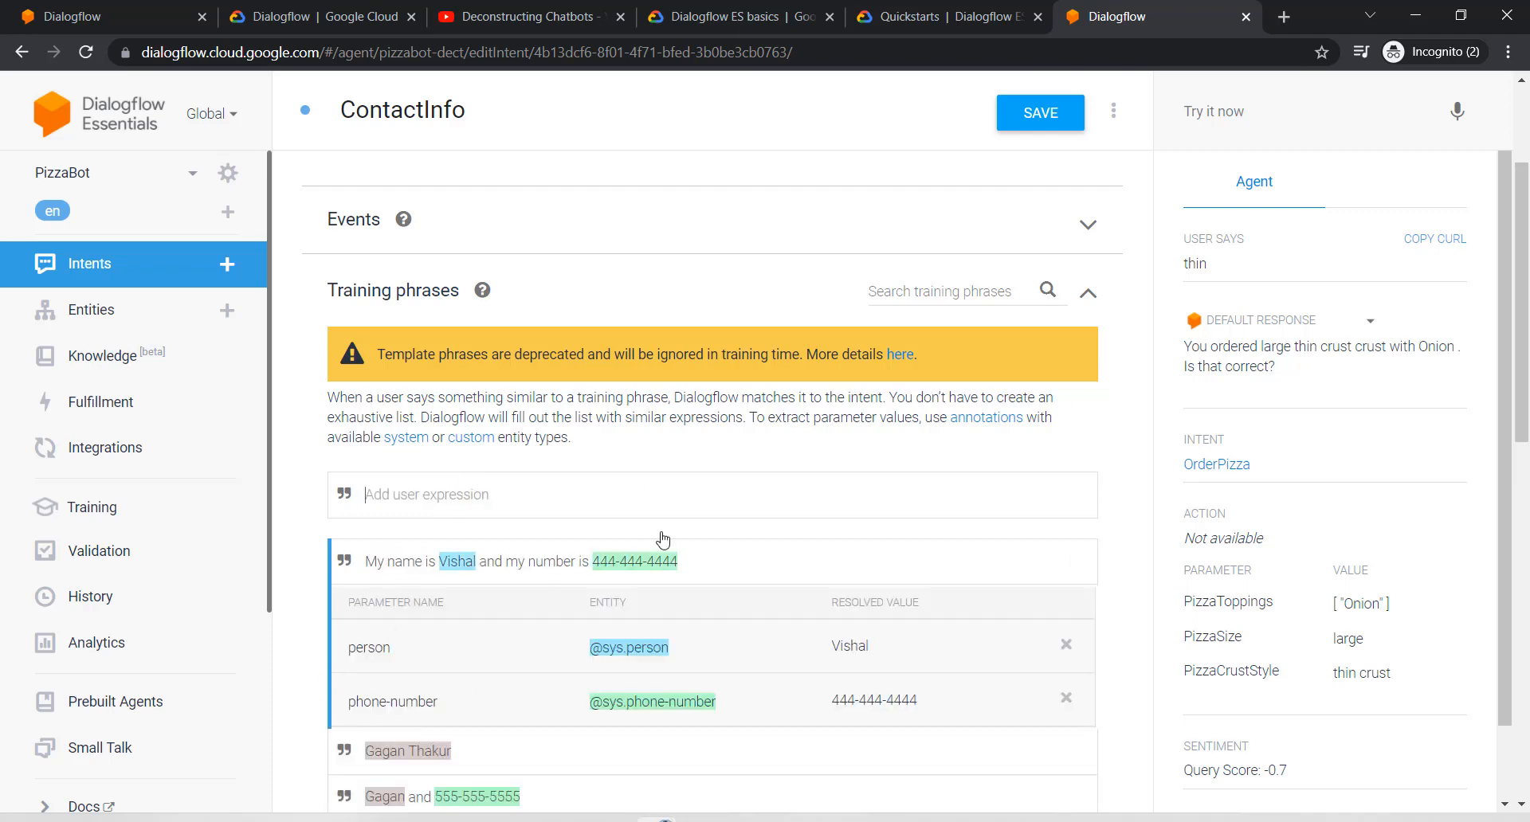
pyautogui.scroll(-4, 597, 478)
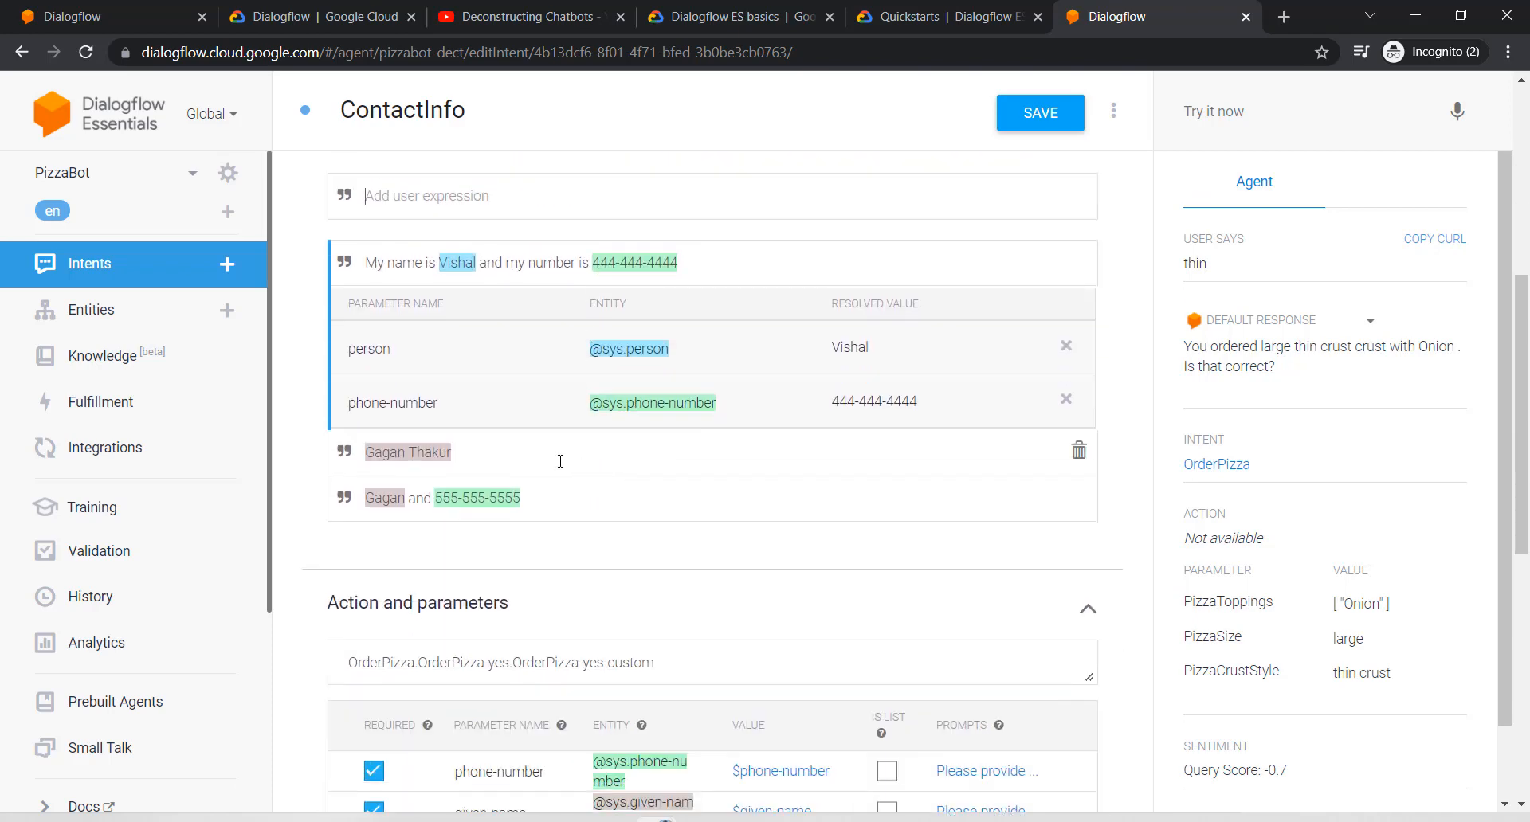
pyautogui.click(1065, 346)
pyautogui.doubleClick(457, 263)
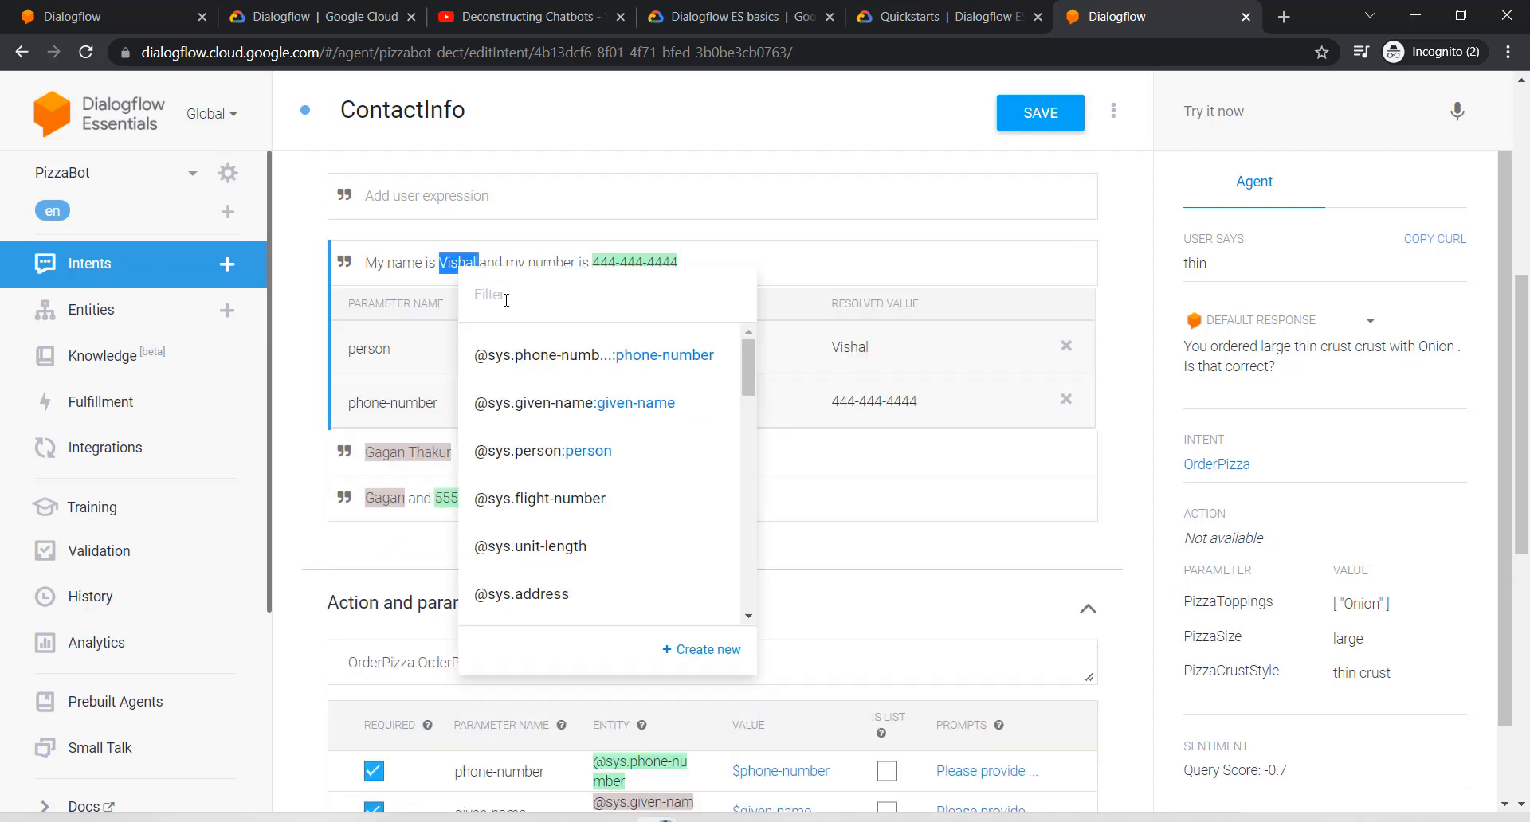
pyautogui.click(542, 402)
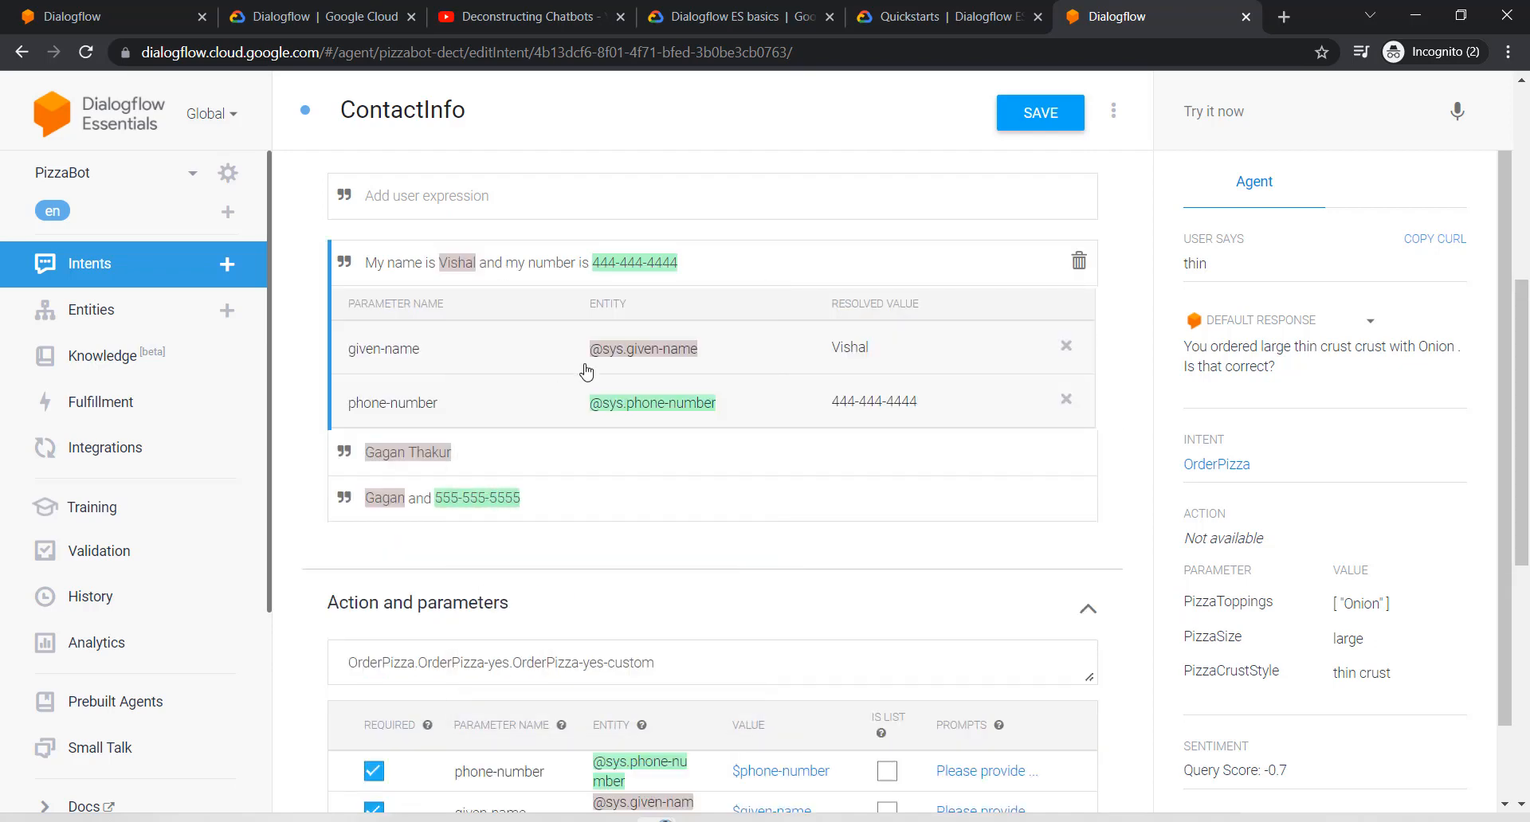
pyautogui.scroll(-4, 581, 374)
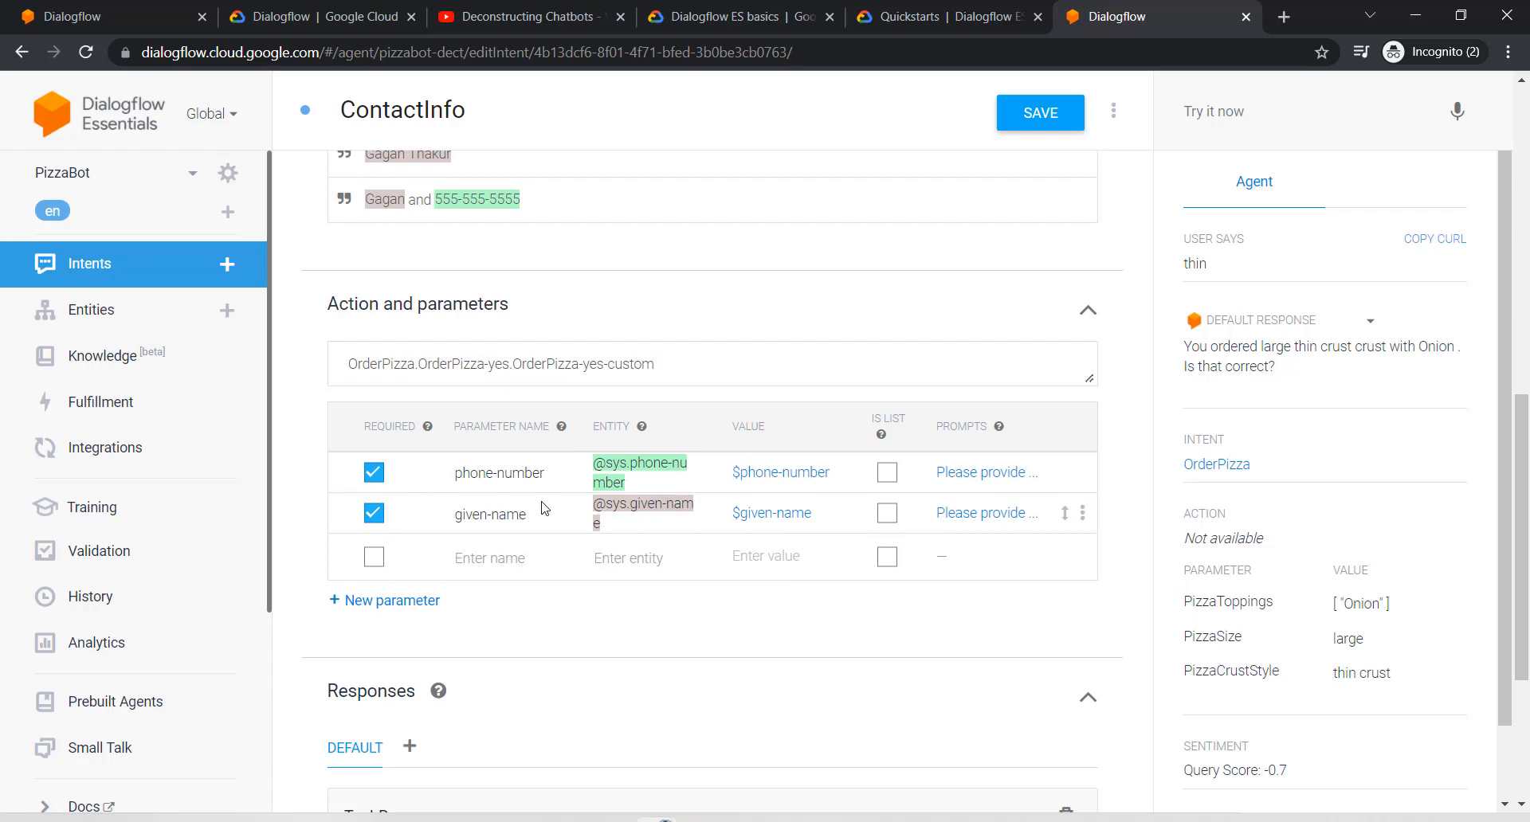
pyautogui.scroll(3, 659, 431)
pyautogui.scroll(2, 658, 431)
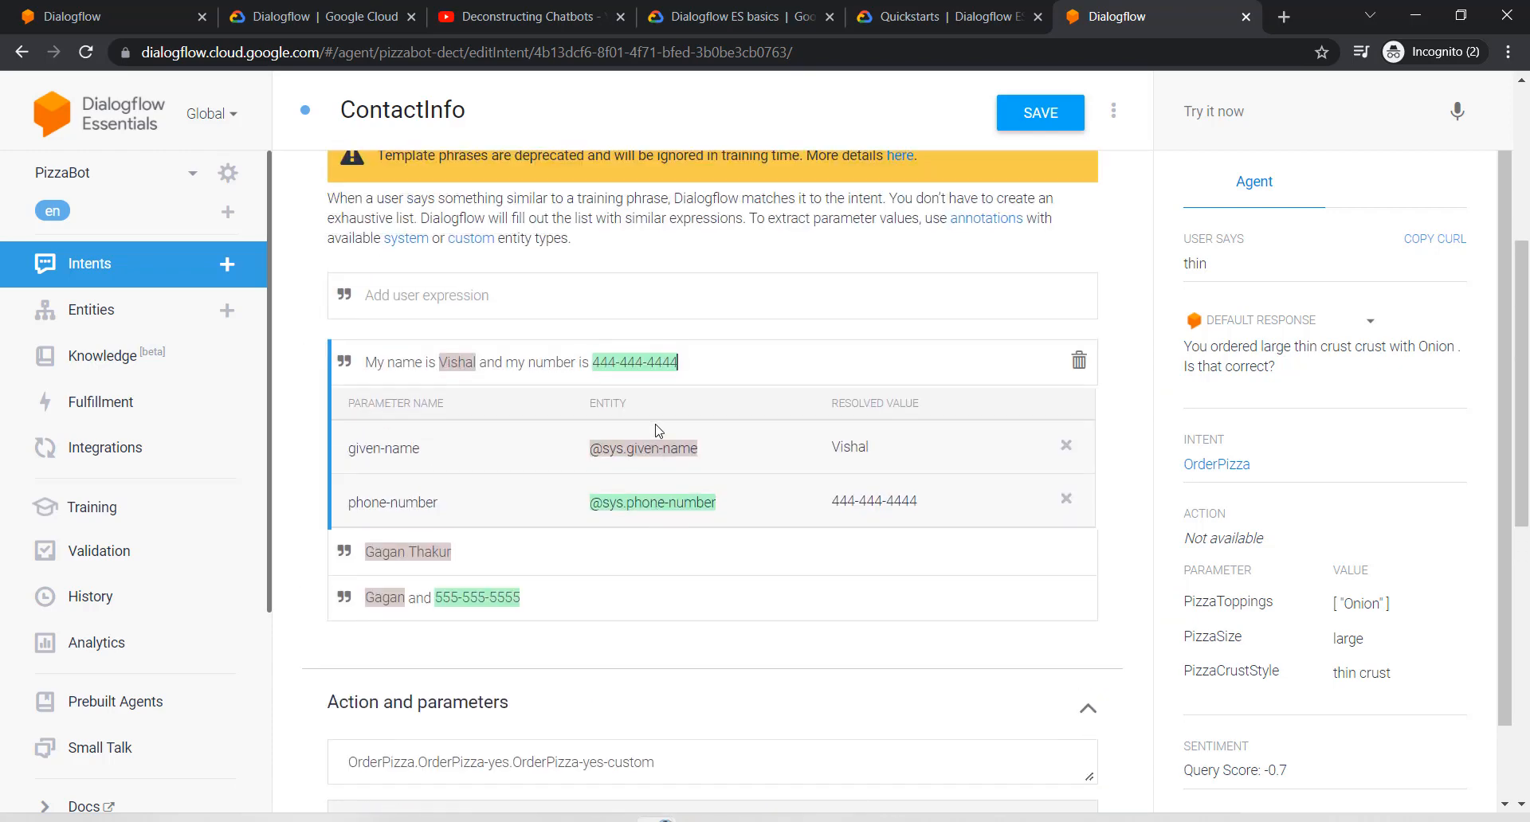
pyautogui.scroll(-8, 647, 509)
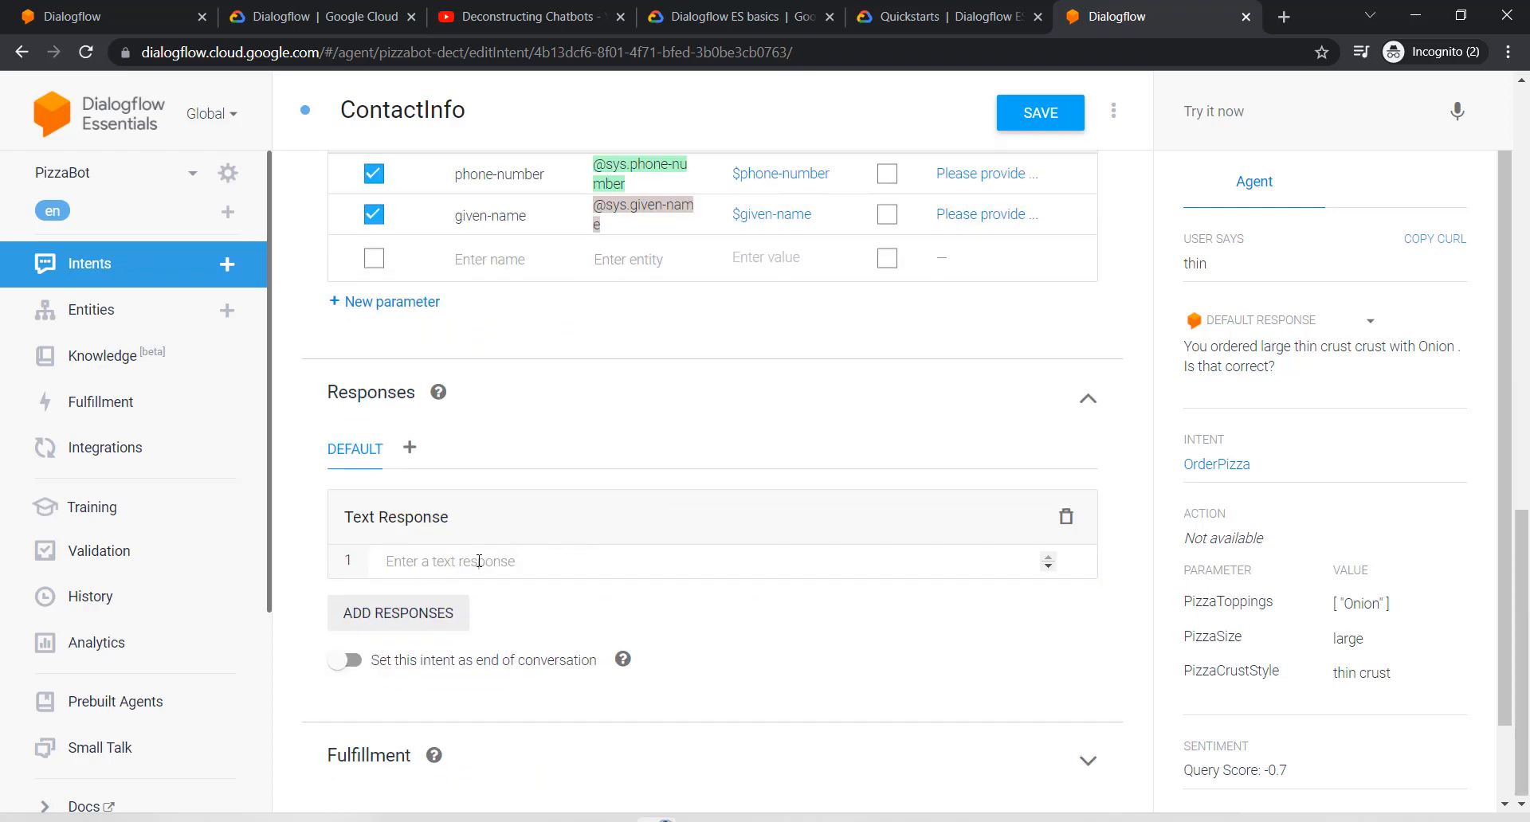
# Step: Set the text response to 'Awesome $given-name . Your pizza will be ready in 30 min.' and save ContactInfo
pyautogui.click(551, 550)
pyautogui.write('Aweso')
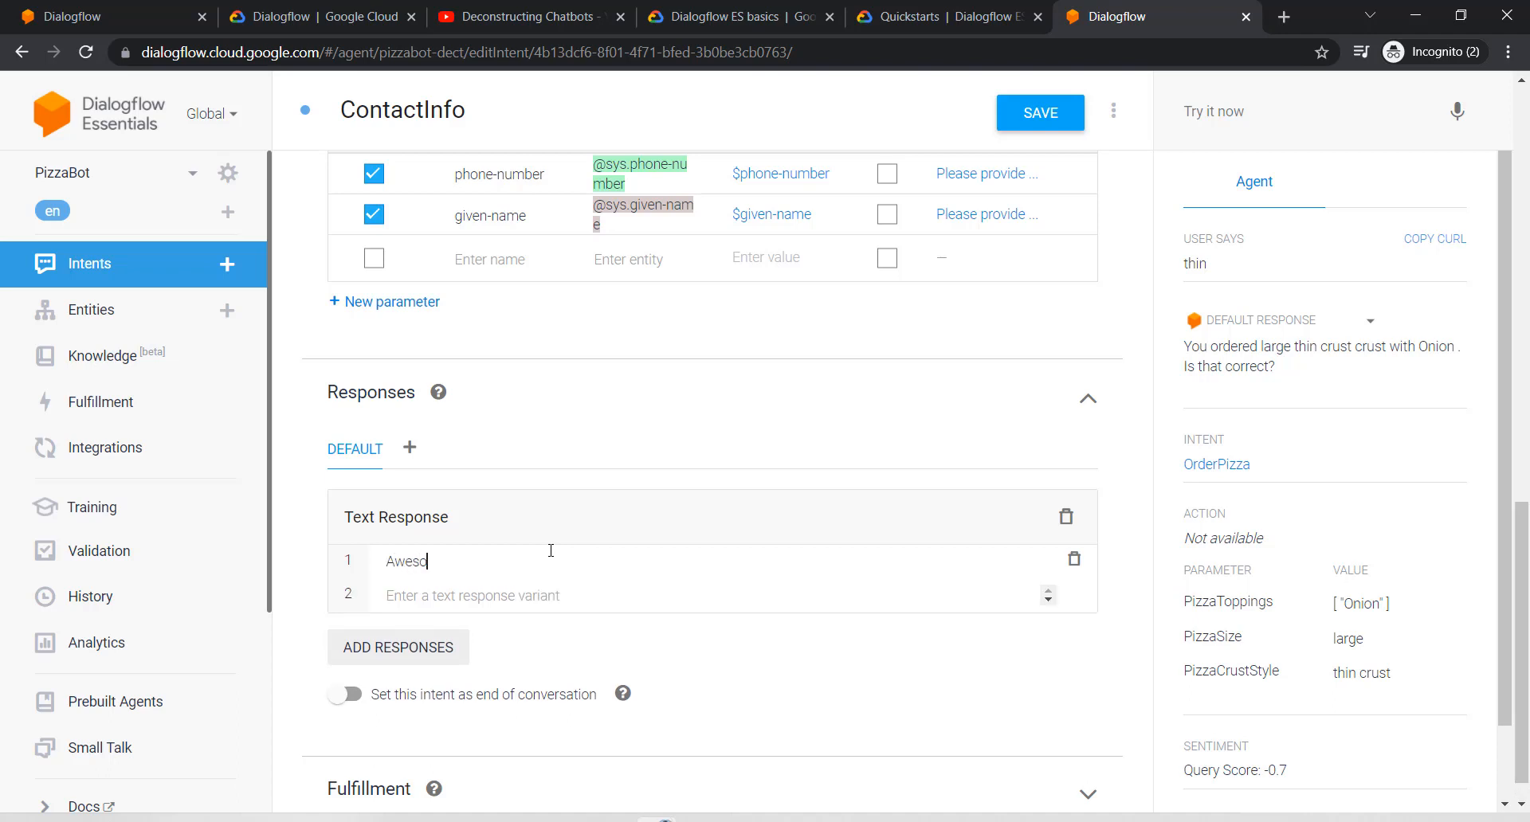
pyautogui.write('me $given-name')
pyautogui.write('. Your pizza will be ')
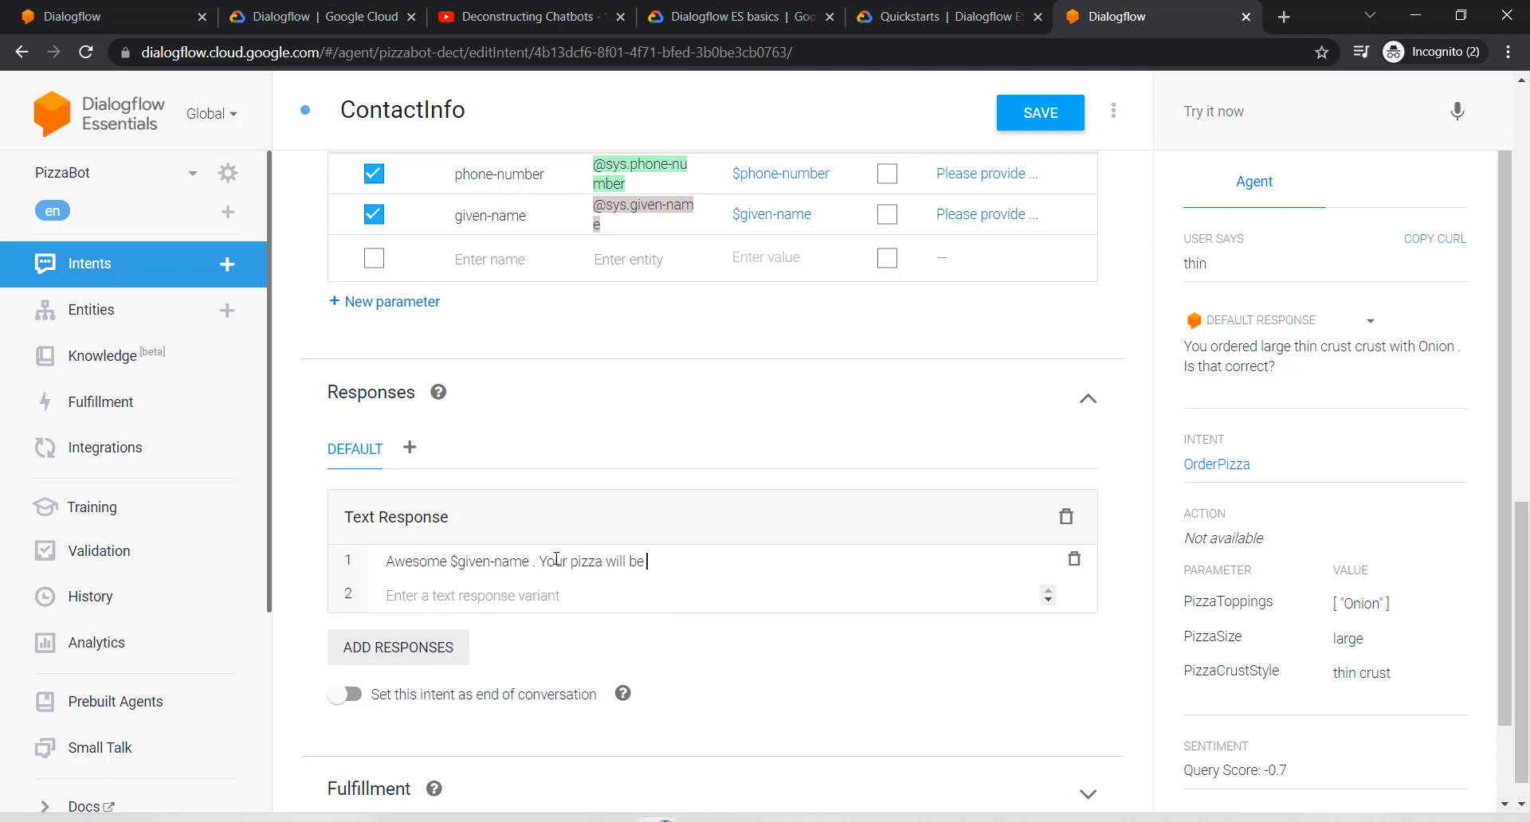
pyautogui.write('ready in 30 min.')
pyautogui.click(1008, 123)
# Step: Send the test query 'I want to order a large pizza with thin crust' in the simulator
pyautogui.scroll(8, 786, 235)
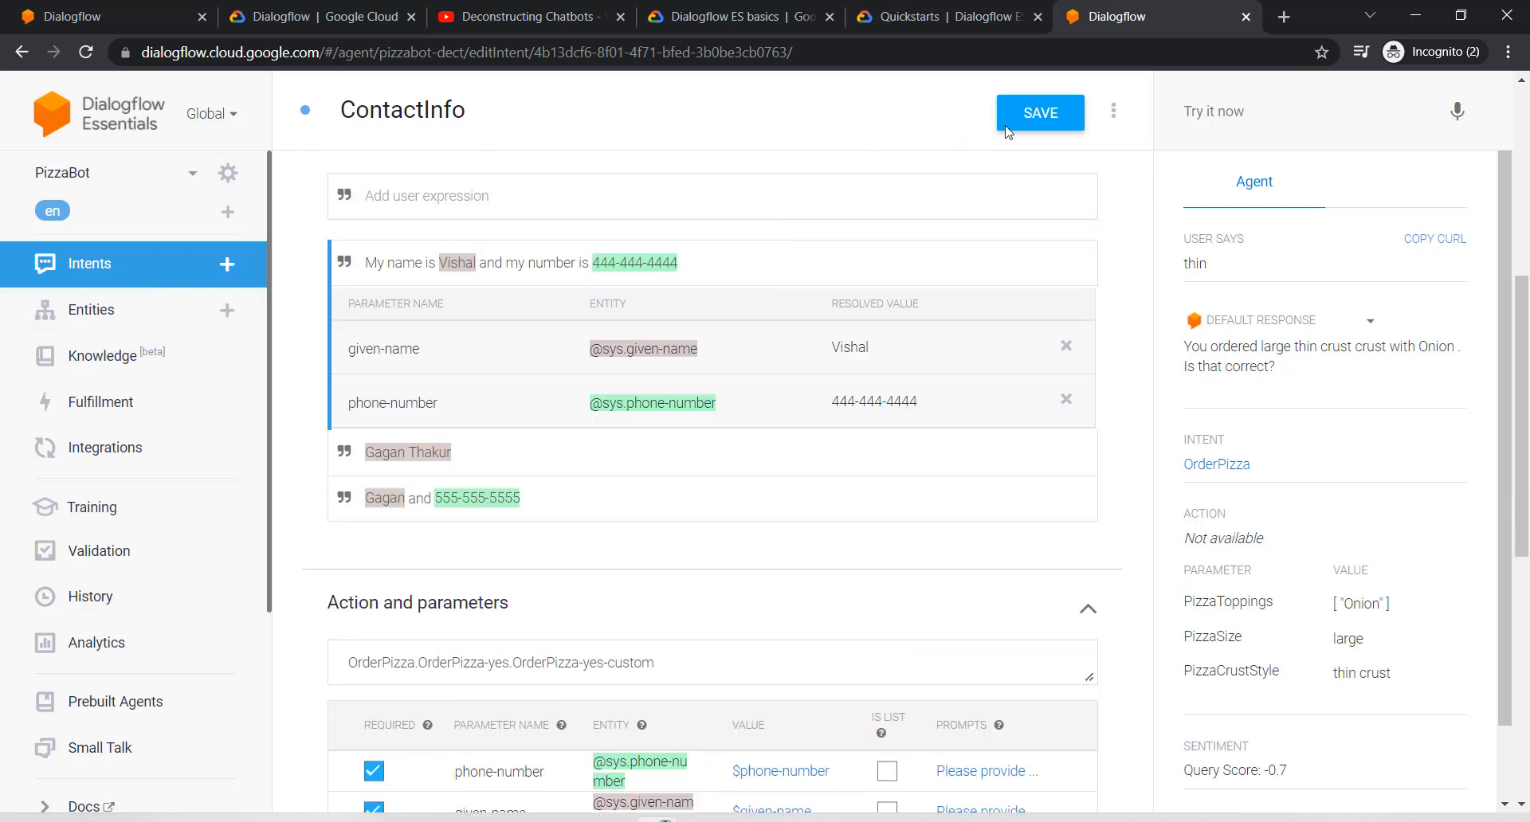
pyautogui.click(1206, 110)
pyautogui.write('I')
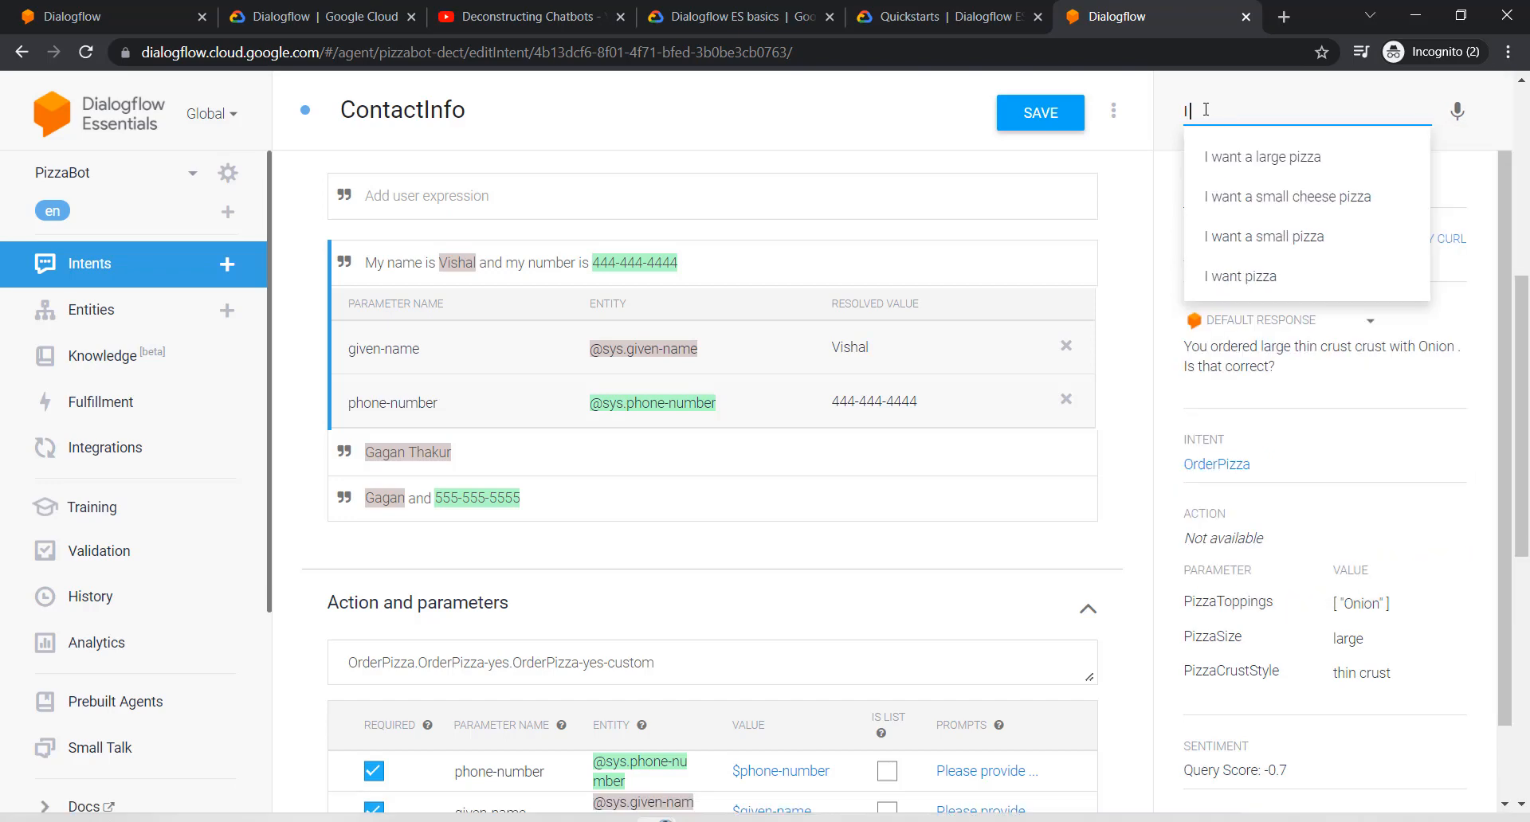
pyautogui.write(' want to ord')
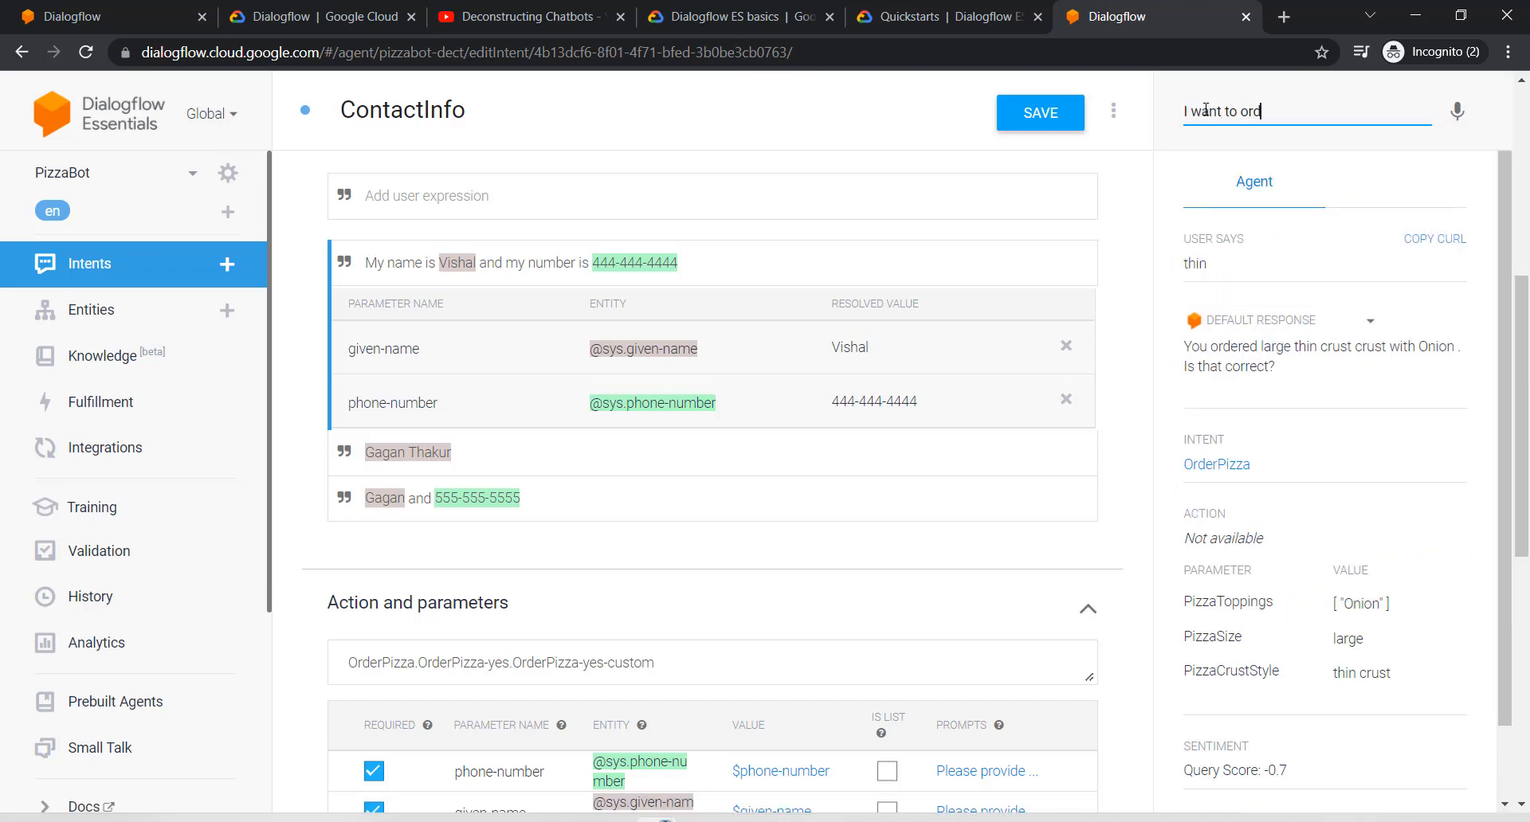
pyautogui.write('er a large pizza with thin crust')
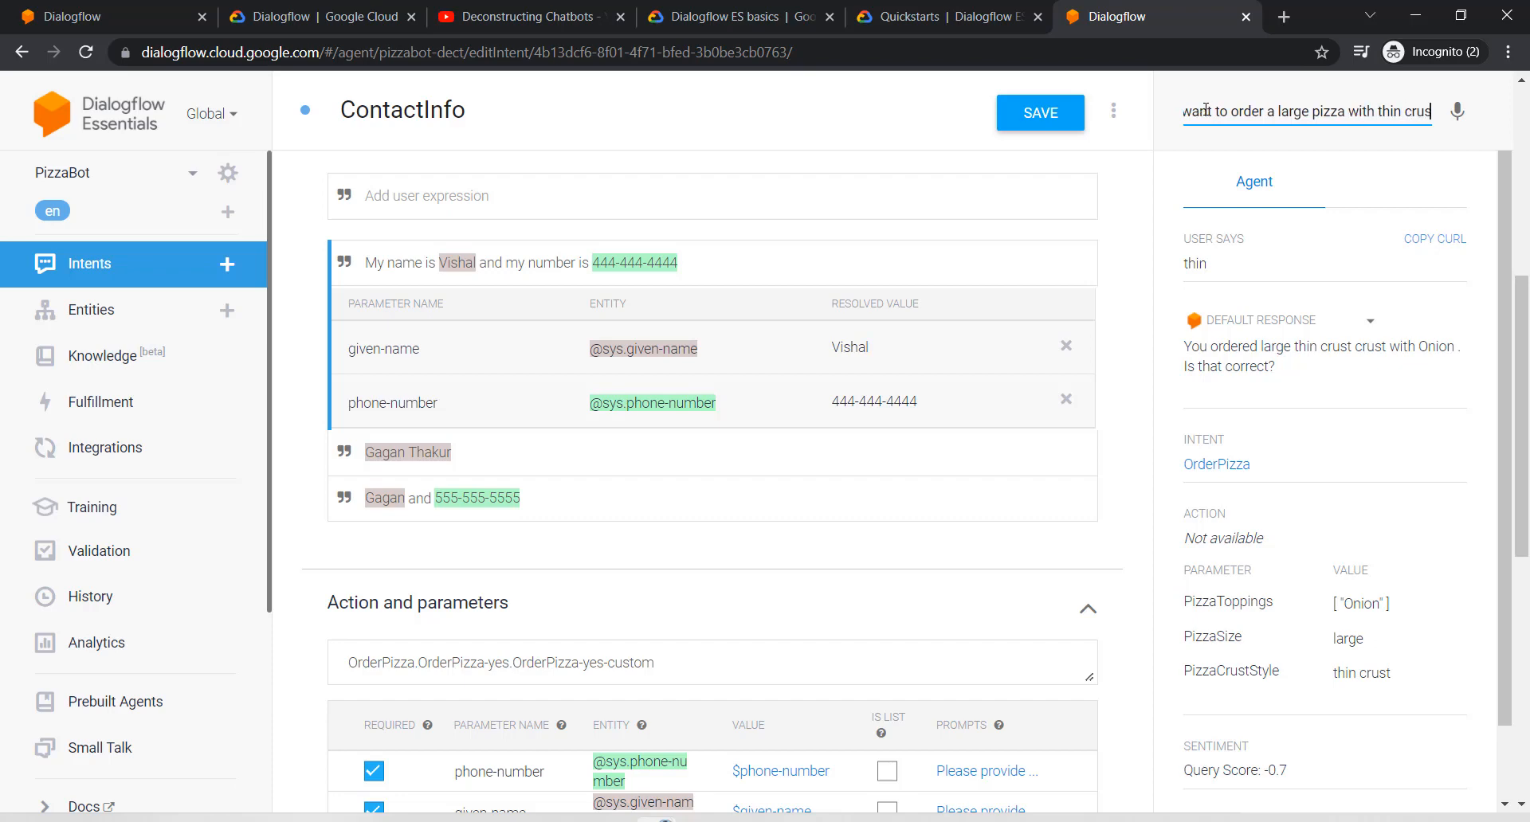
pyautogui.press('Return')
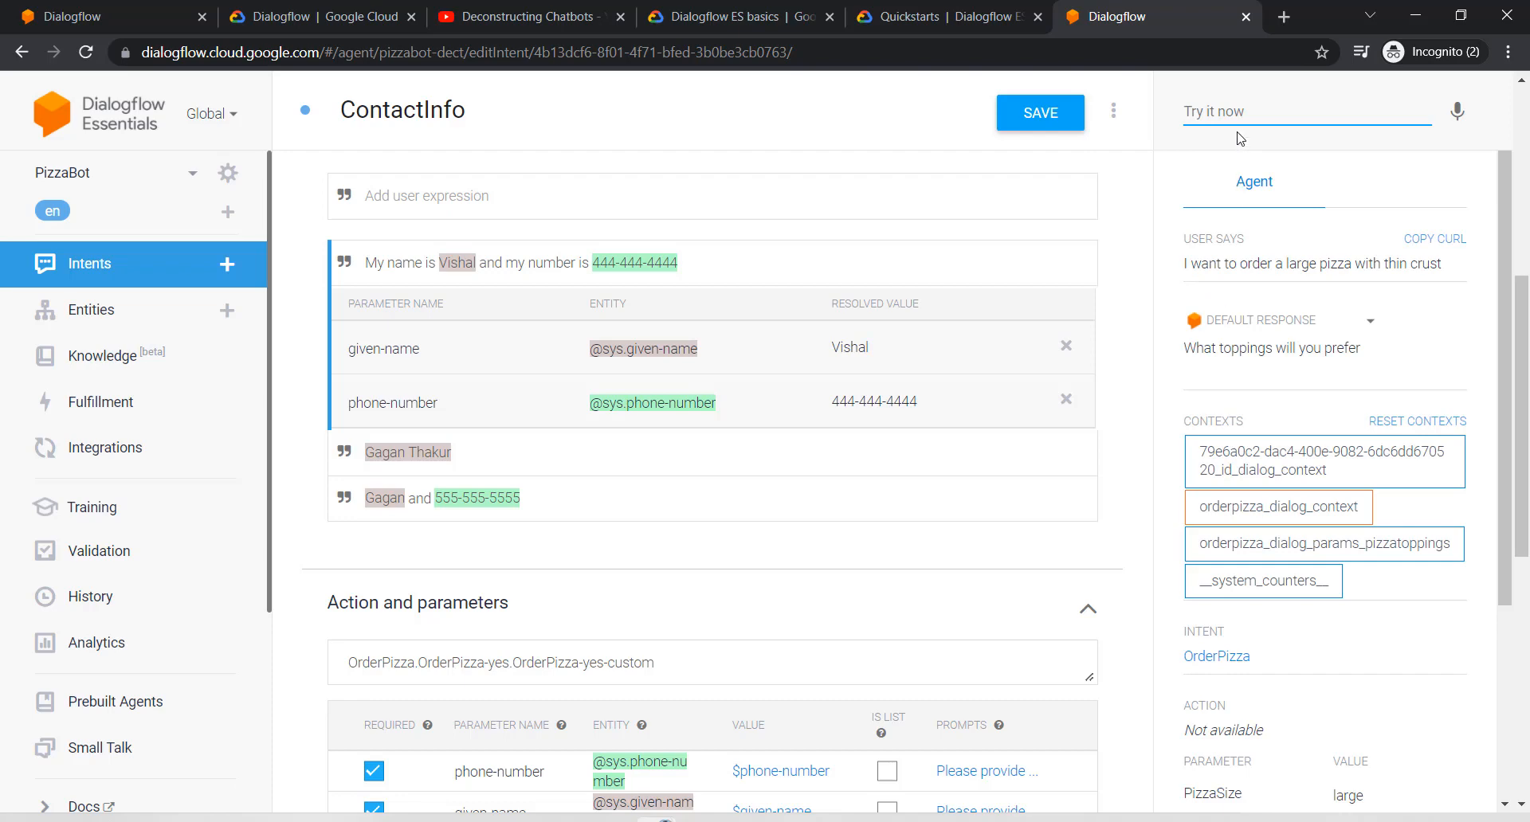
# Step: Answer the toppings prompt with 'Chicken and Onion' and confirm the order with 'yes'
pyautogui.press('Down')
pyautogui.write('Chicken')
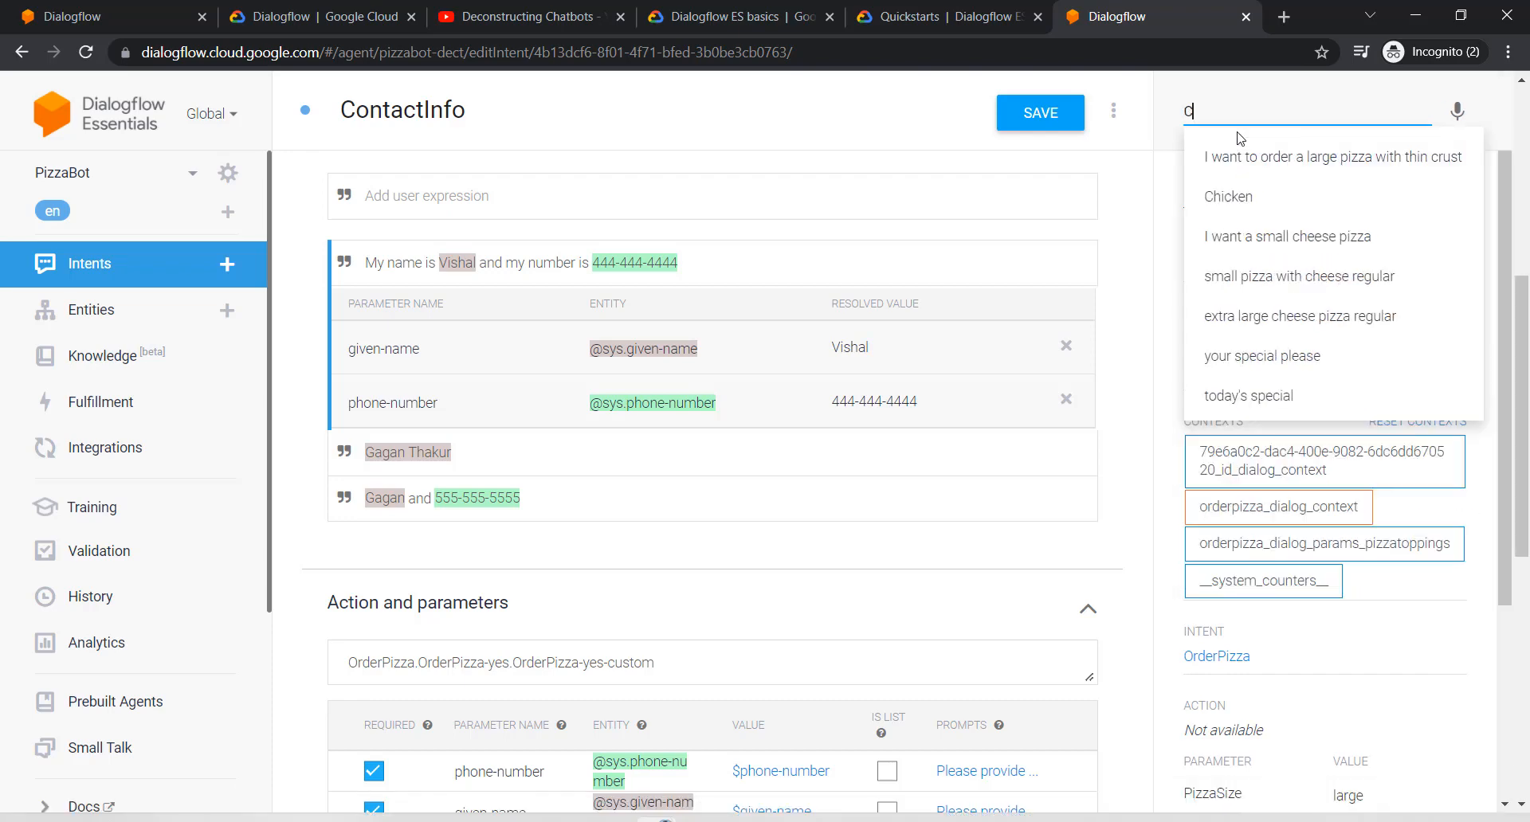
pyautogui.write(' an')
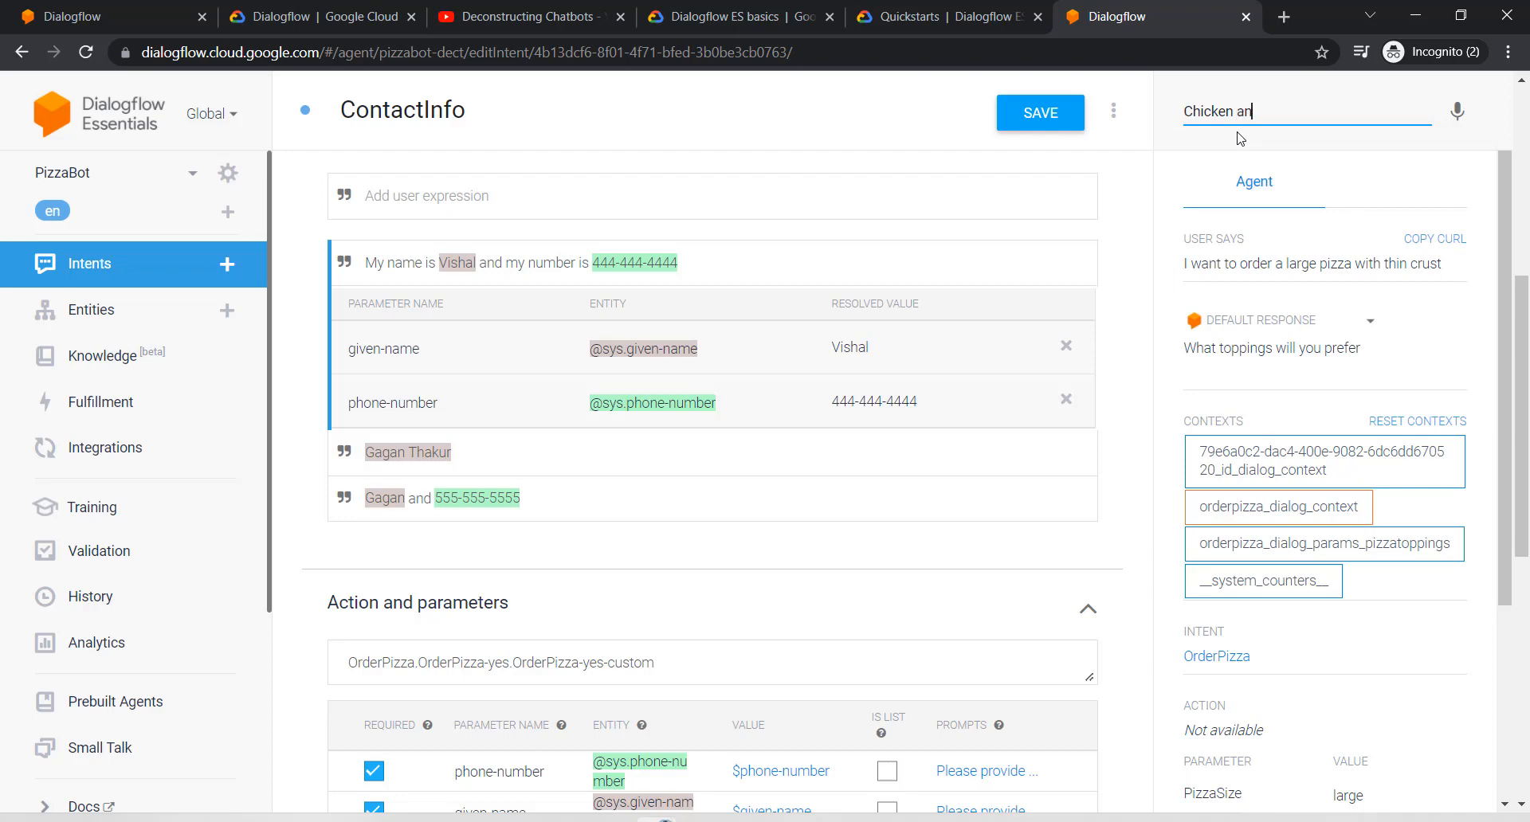
pyautogui.write('d Onion')
pyautogui.press('Return')
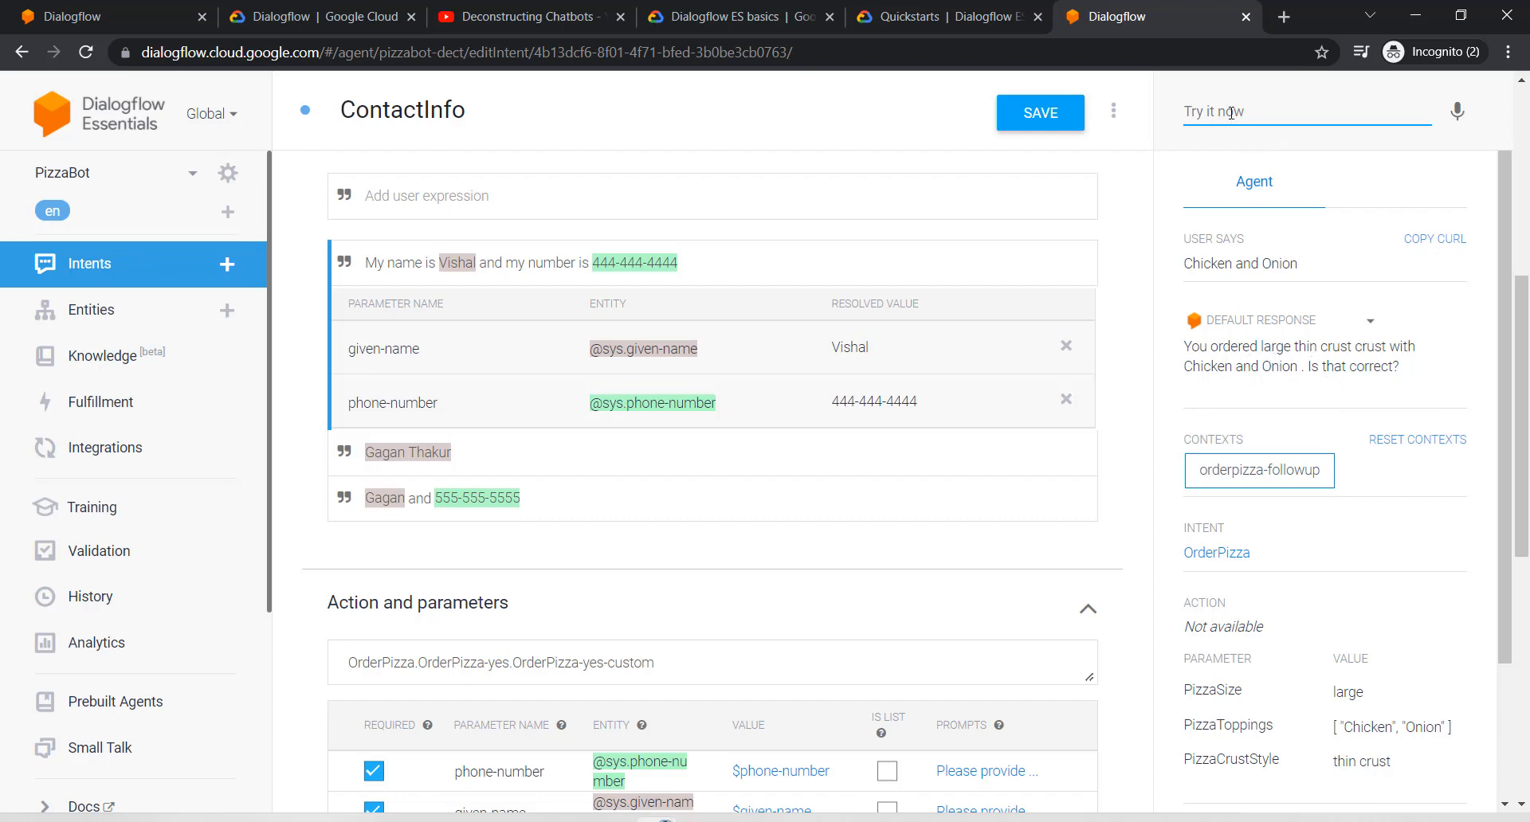
pyautogui.write('yes')
pyautogui.press('Return')
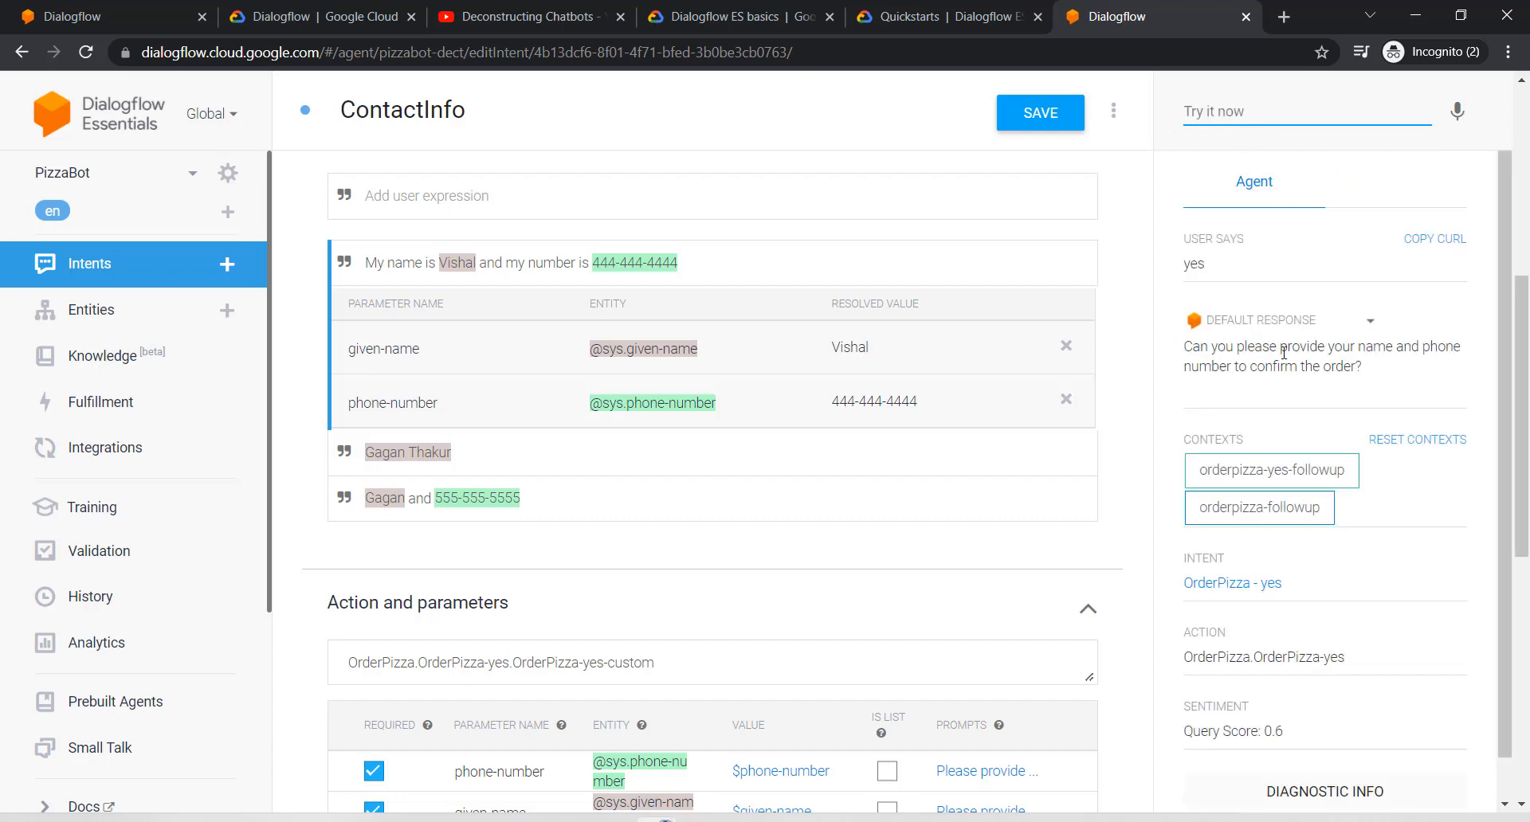
# Step: Send a customer's name and phone number to get the personalised reply, then return to Intents
pyautogui.click(1247, 120)
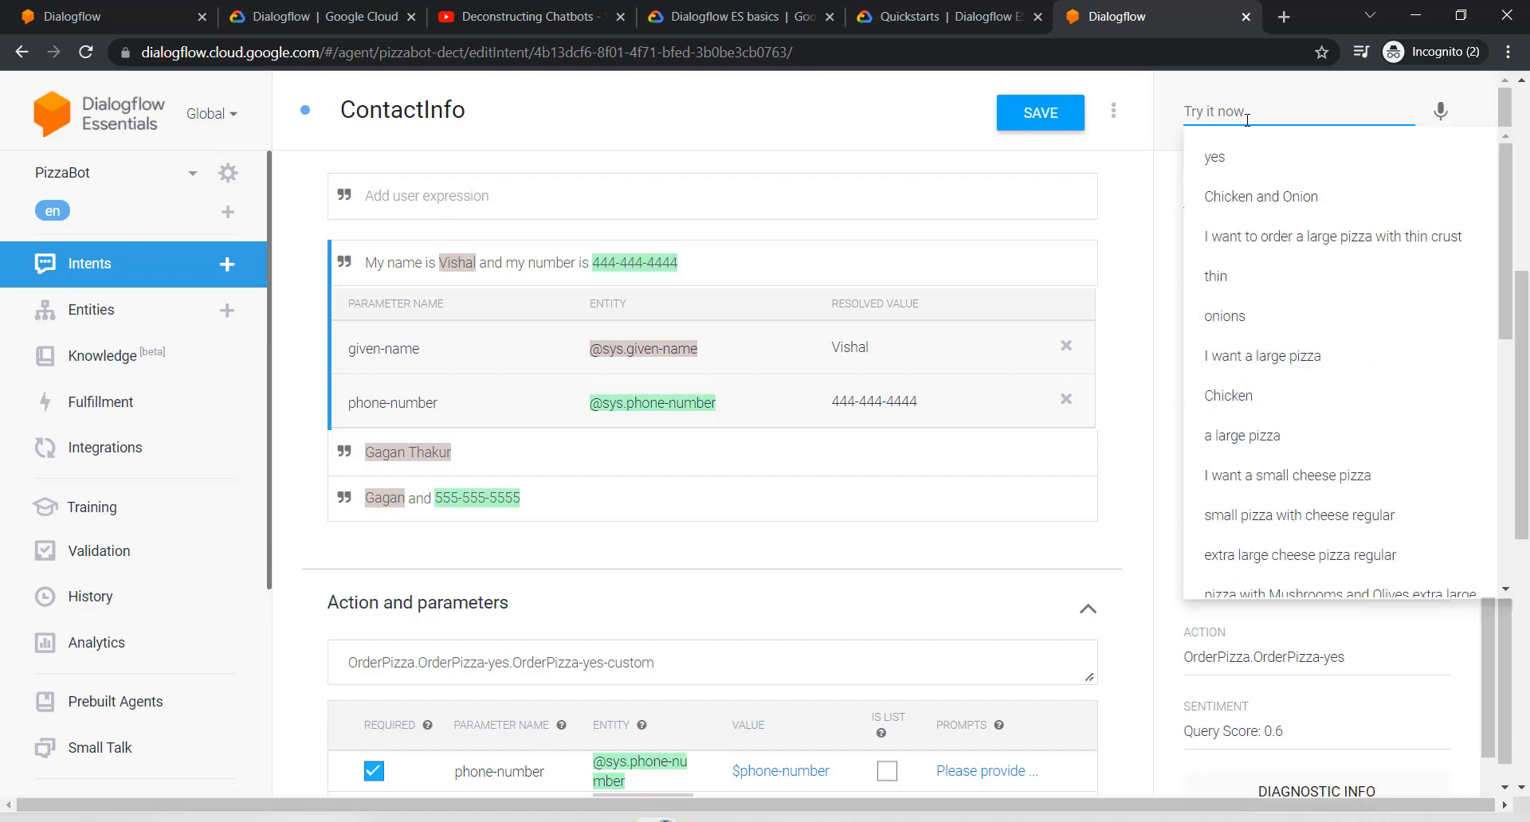
pyautogui.write('Ravi')
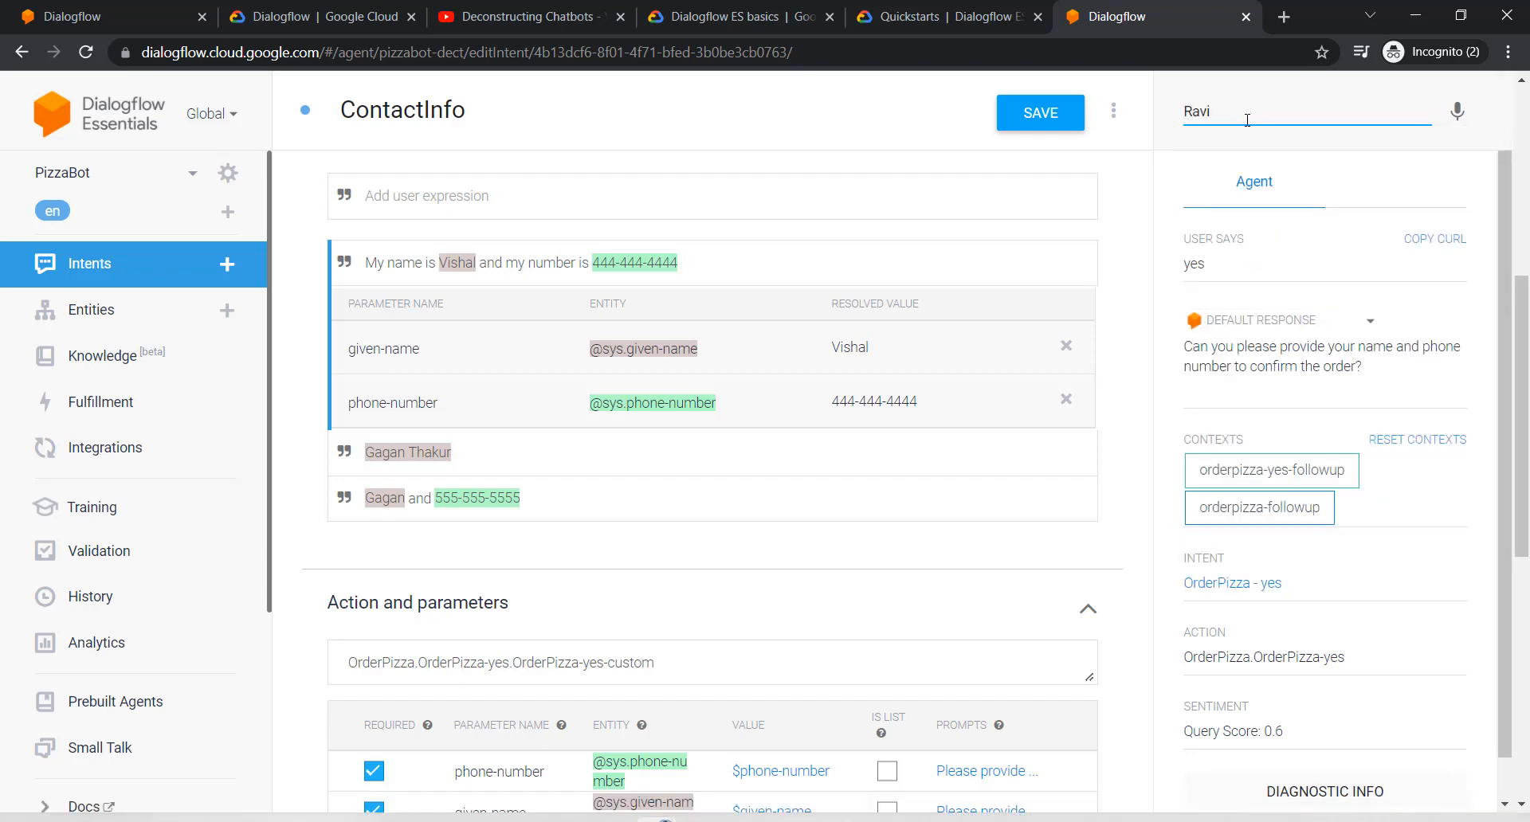
pyautogui.press('Return')
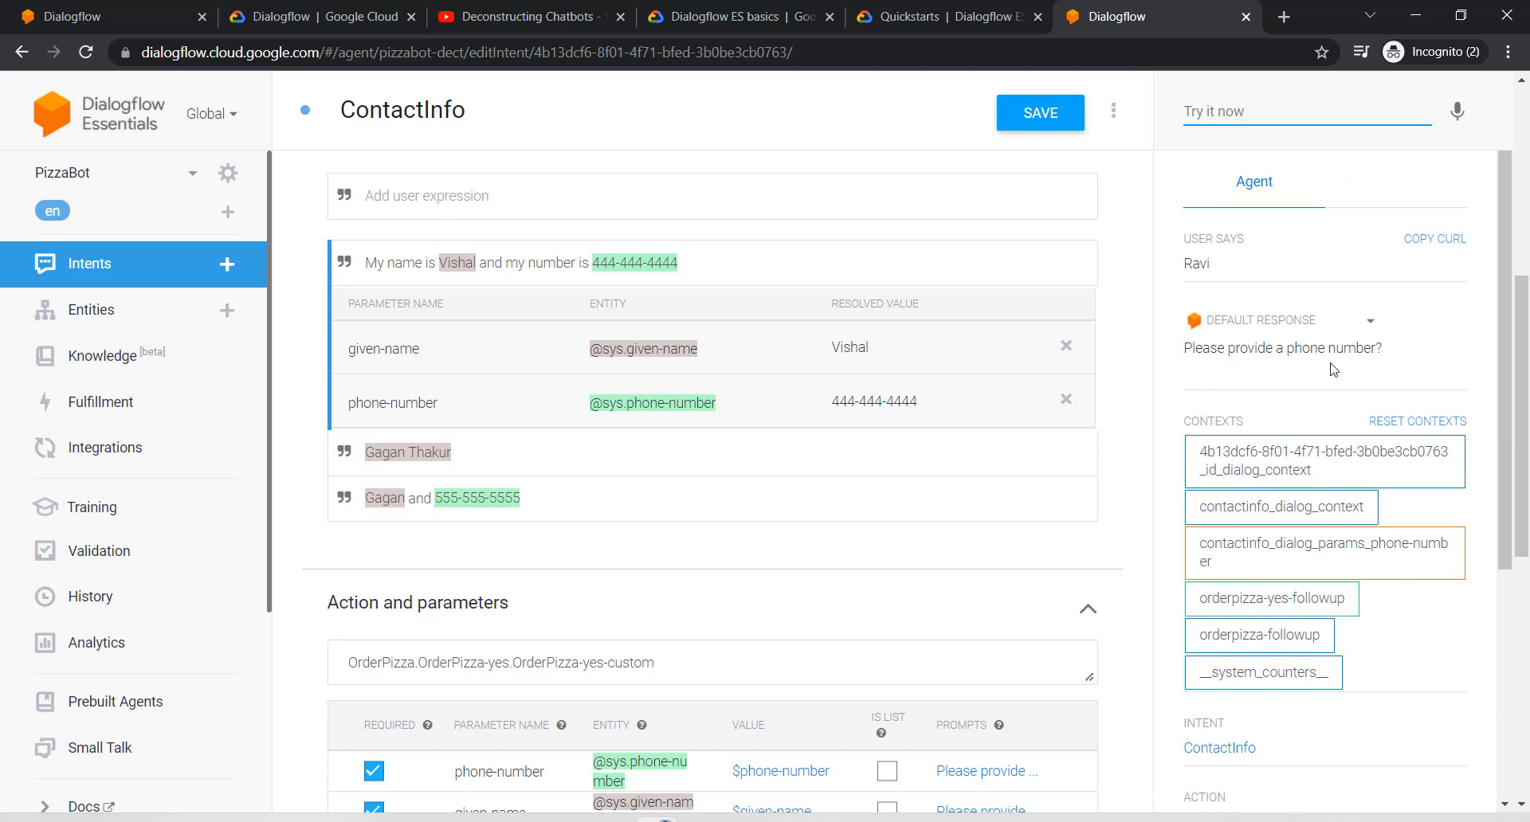
pyautogui.write('111-111-1111')
pyautogui.press('Return')
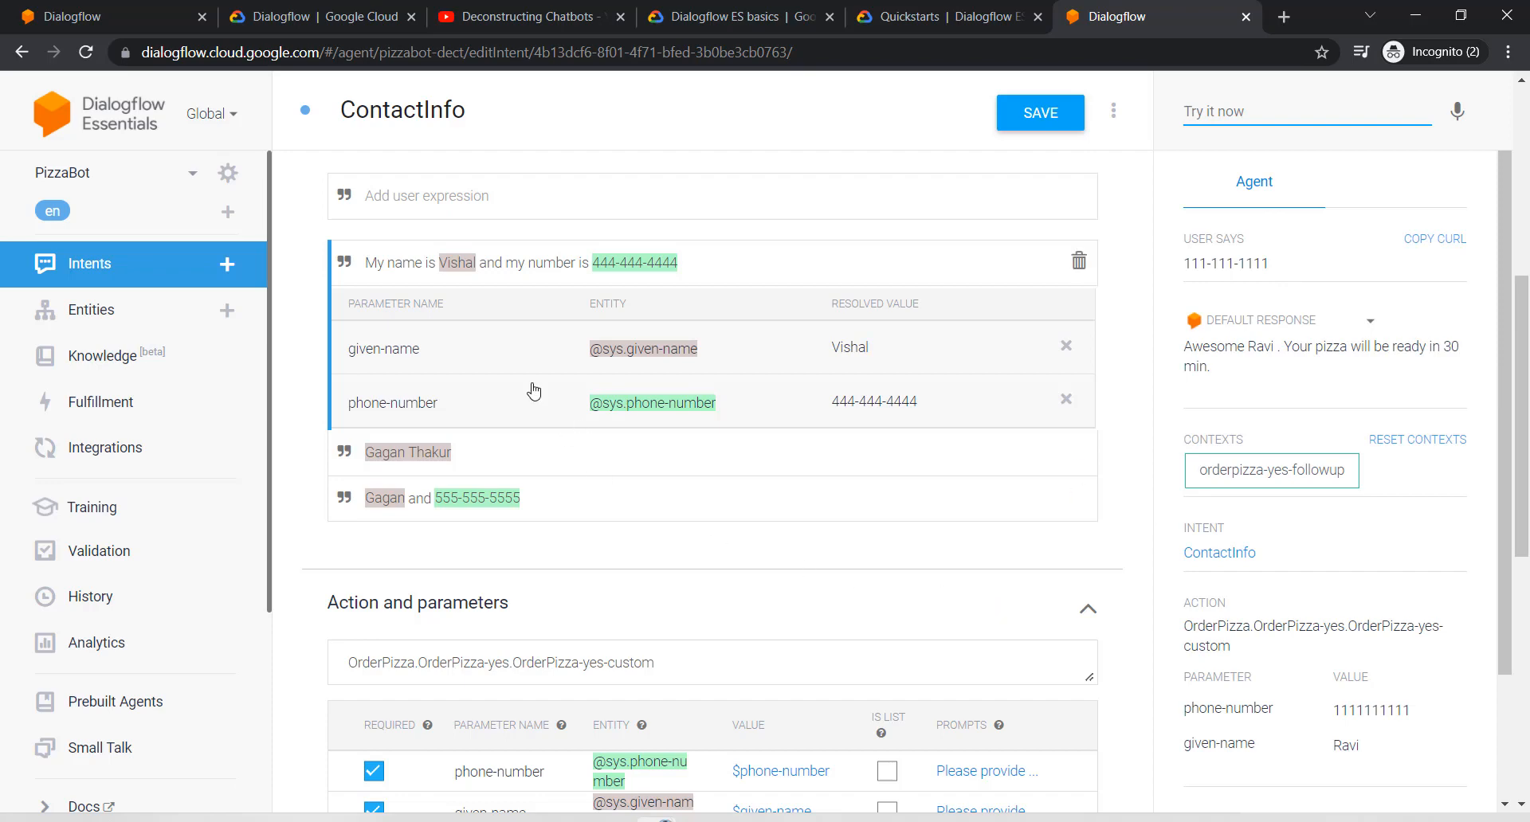
pyautogui.scroll(5, 529, 393)
pyautogui.click(124, 261)
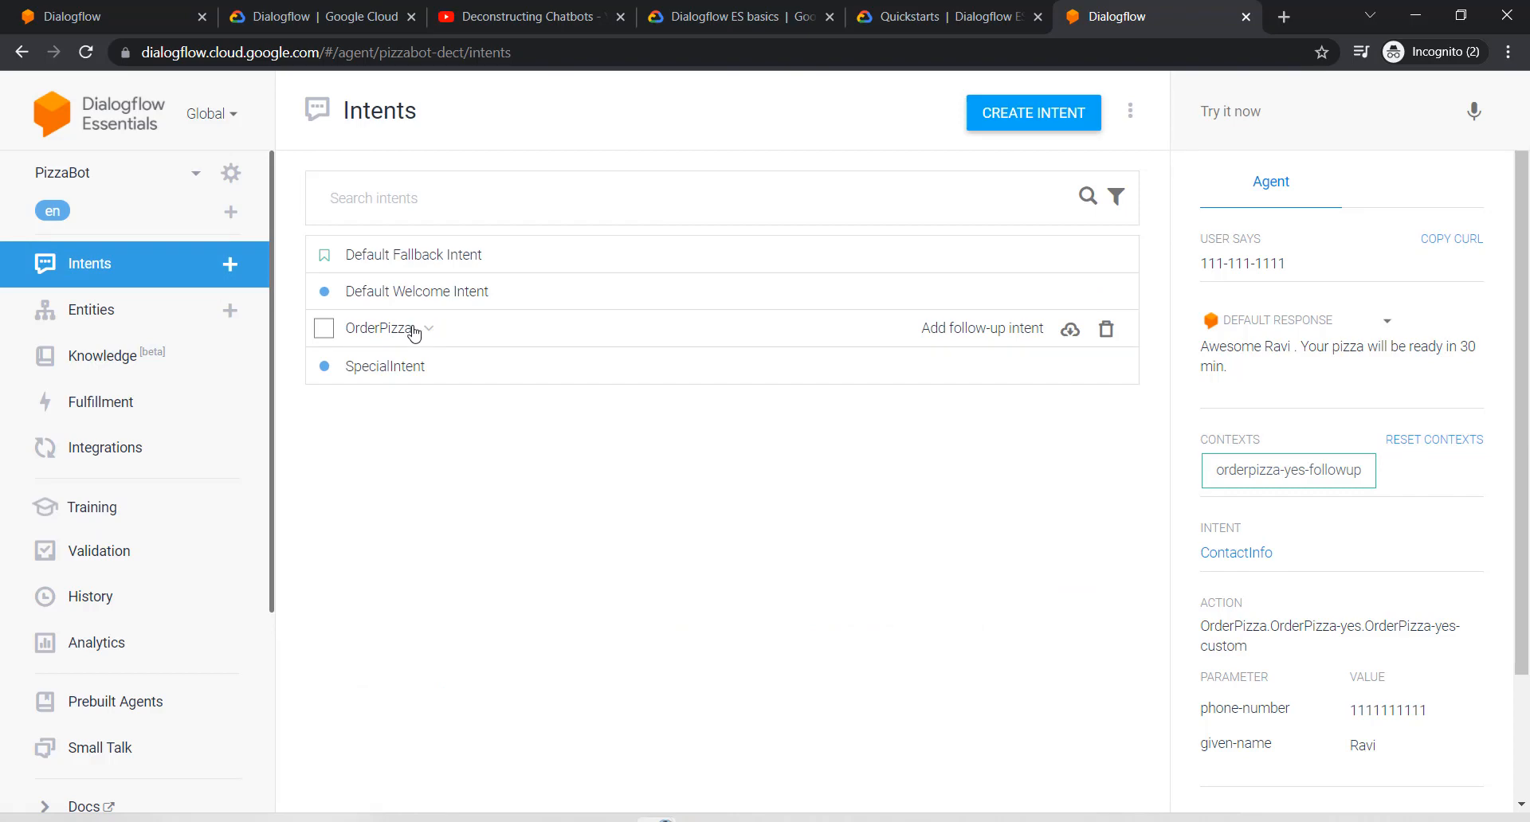
# Step: Leave OrderPizza unsaved, then expand OrderPizza and OrderPizza - yes to reveal ContactInfo
pyautogui.click(398, 329)
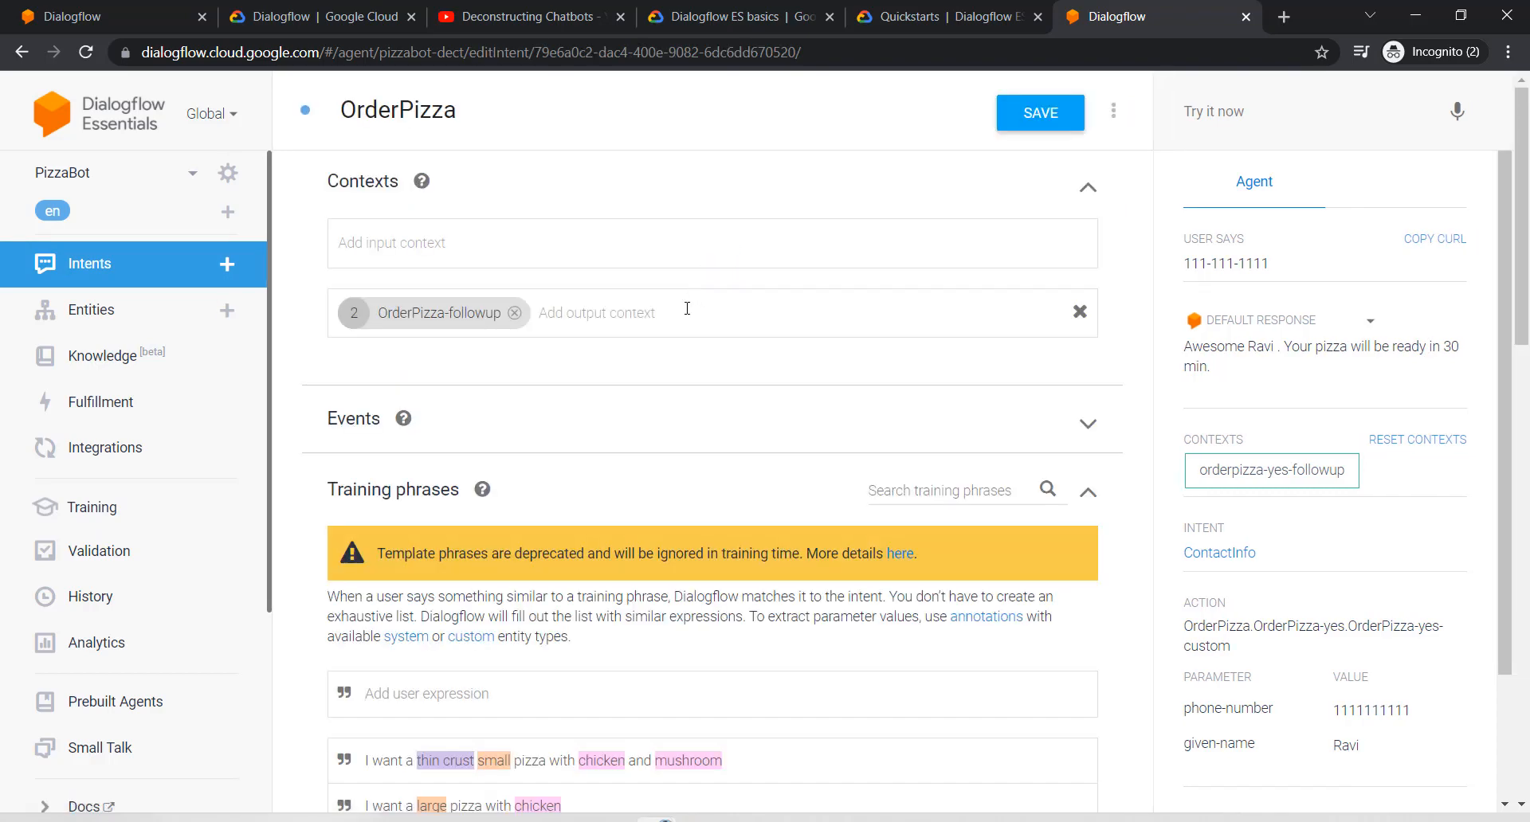
pyautogui.click(119, 263)
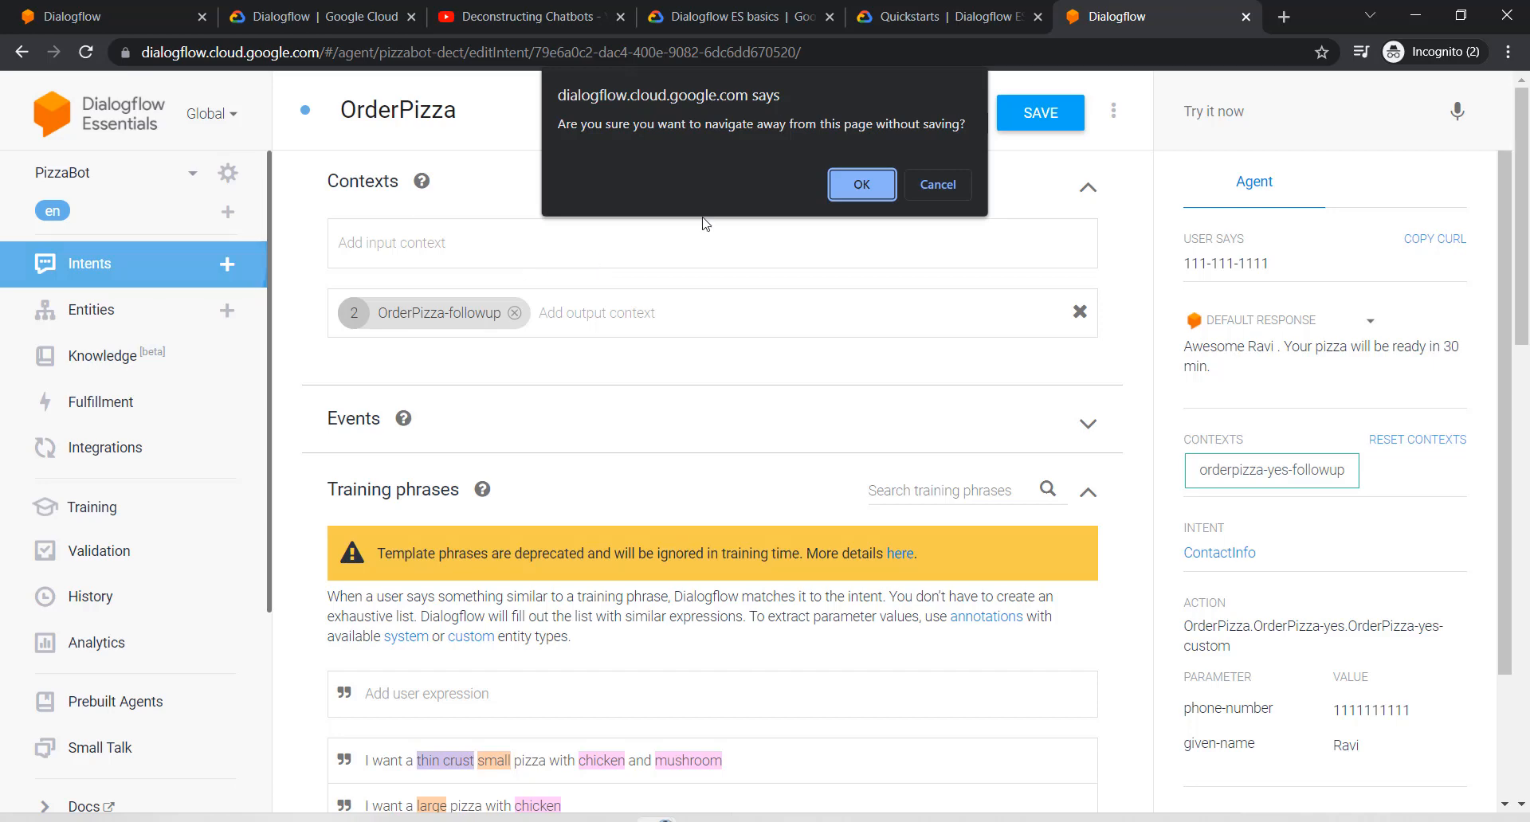
pyautogui.click(877, 185)
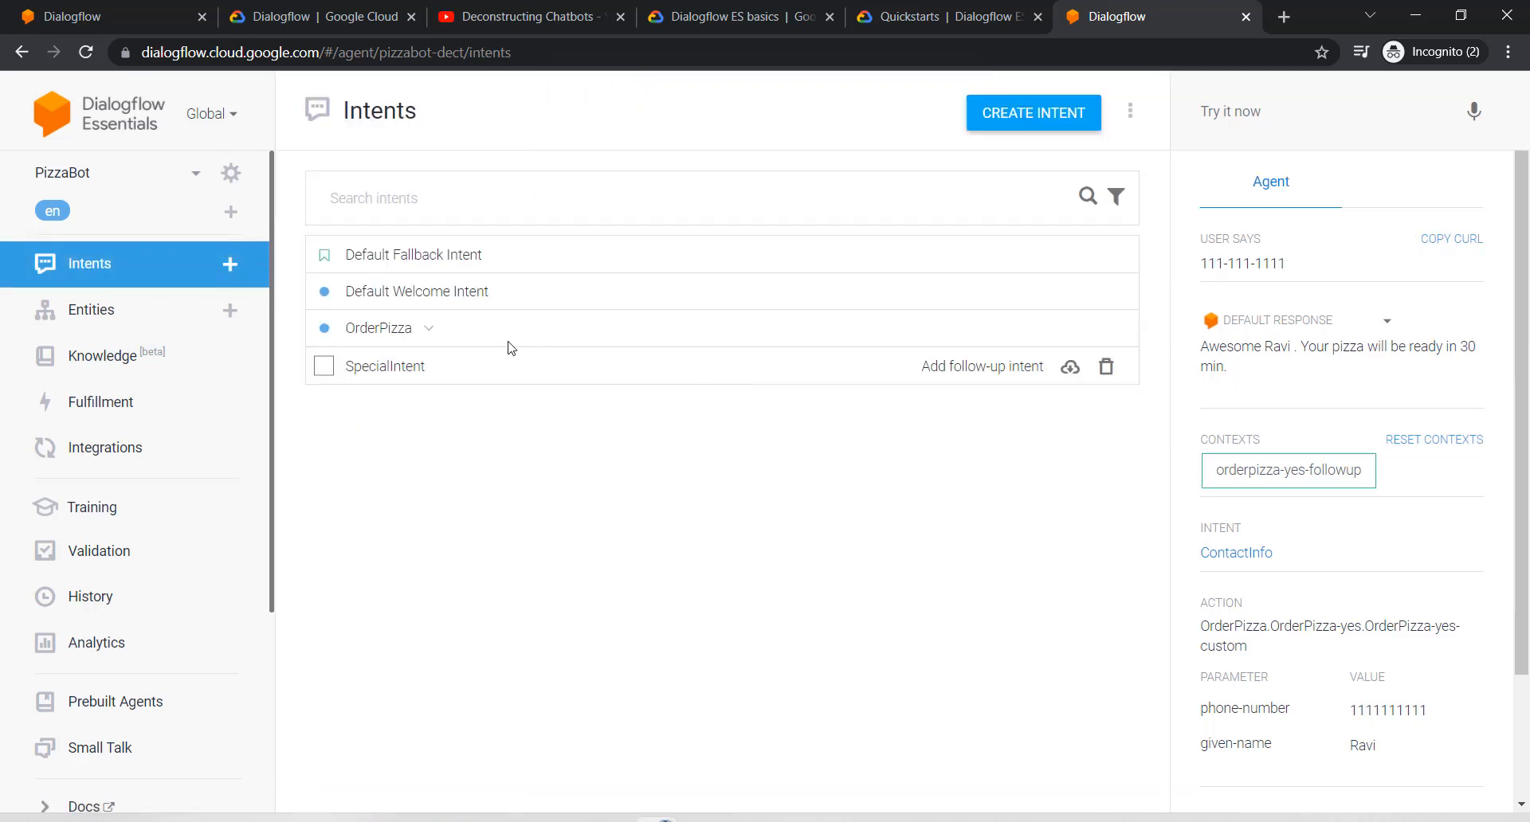
pyautogui.click(433, 332)
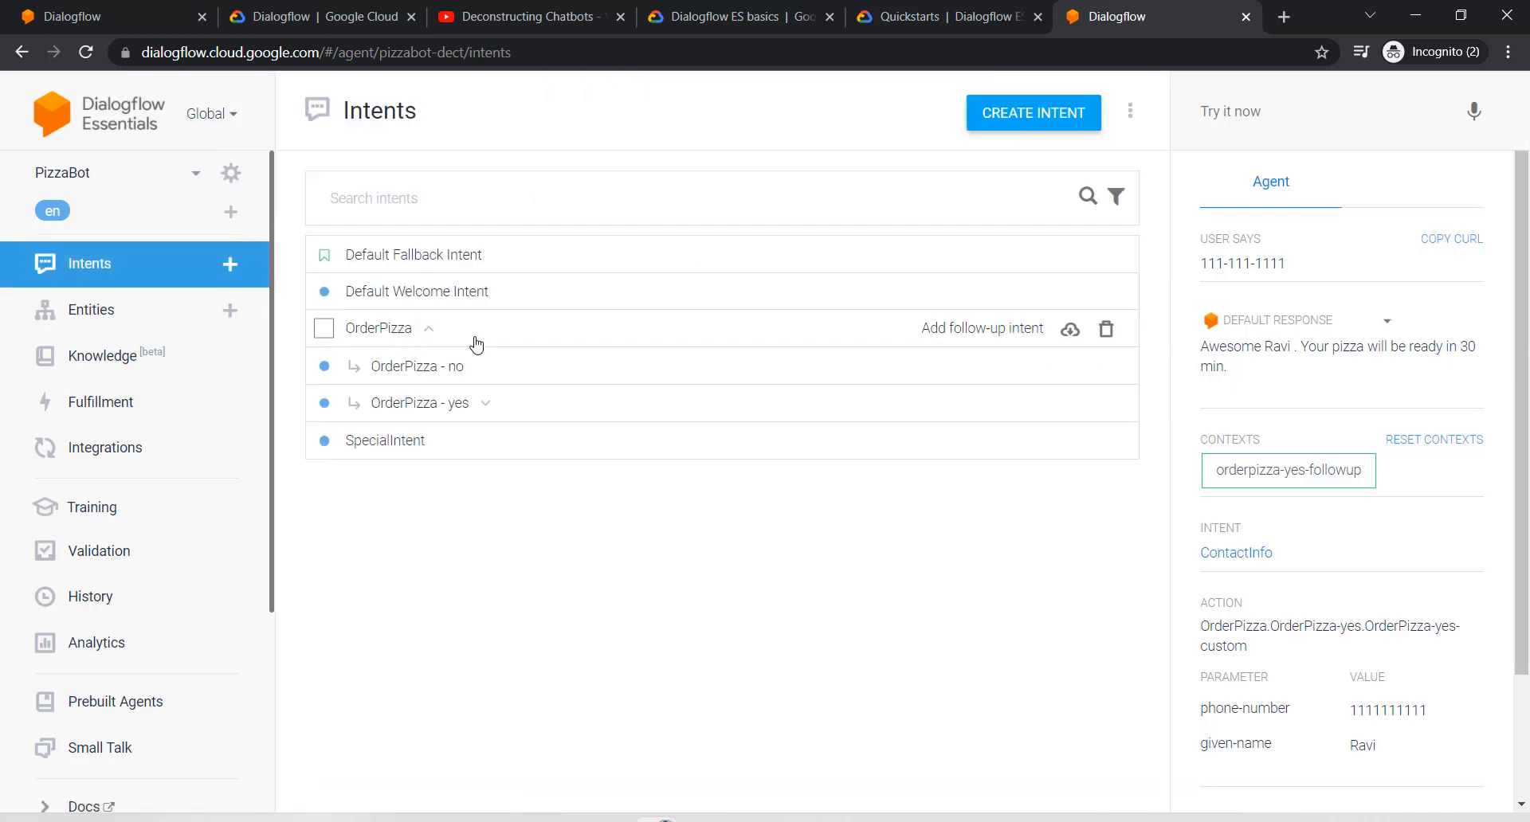
pyautogui.click(485, 404)
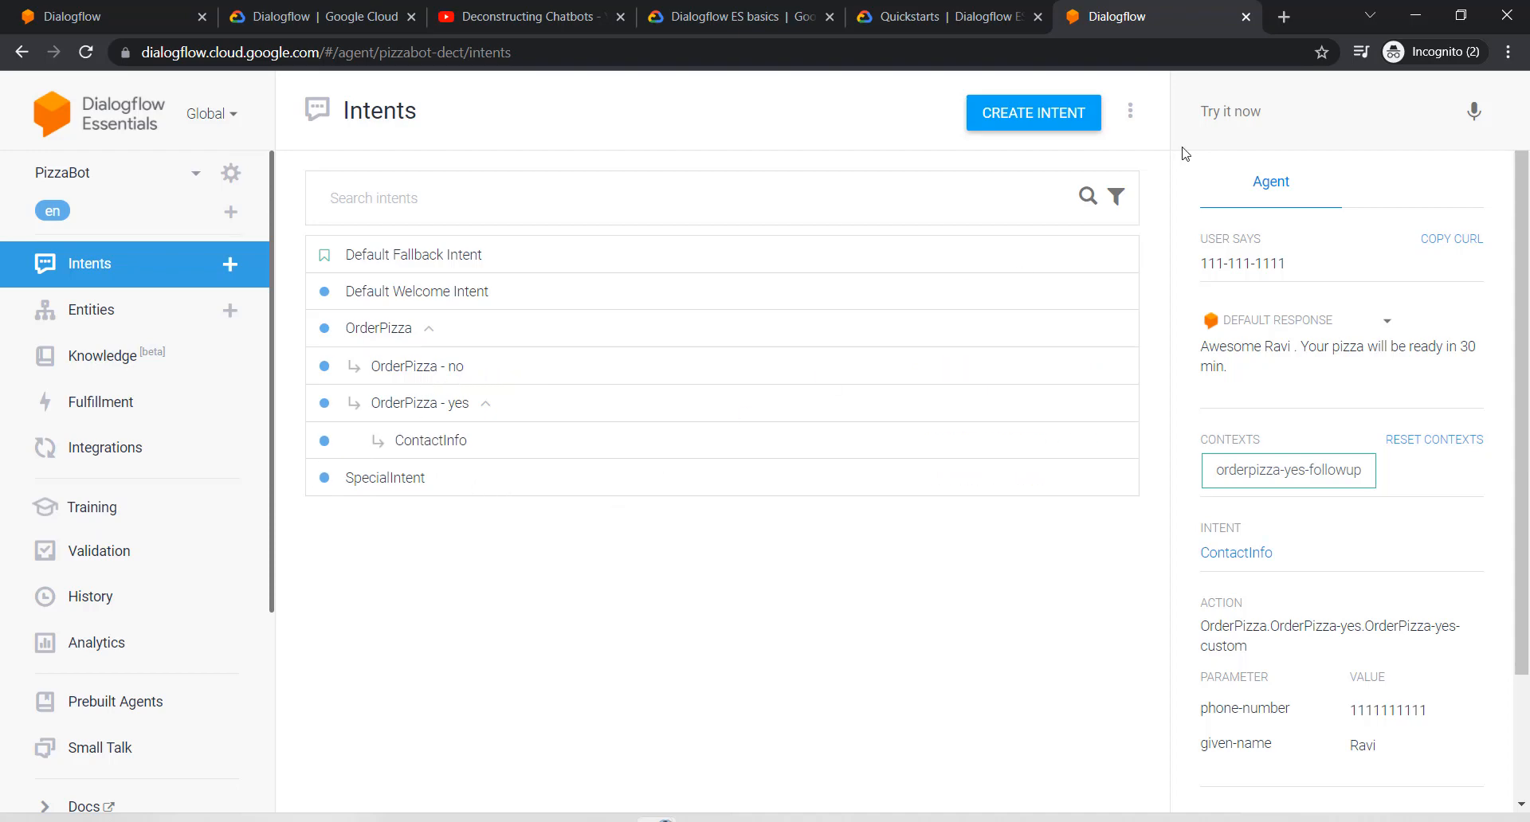
# Step: Send the test order 'large pizza with lots of onions and thin crust'
pyautogui.click(1255, 115)
pyautogui.write('large p')
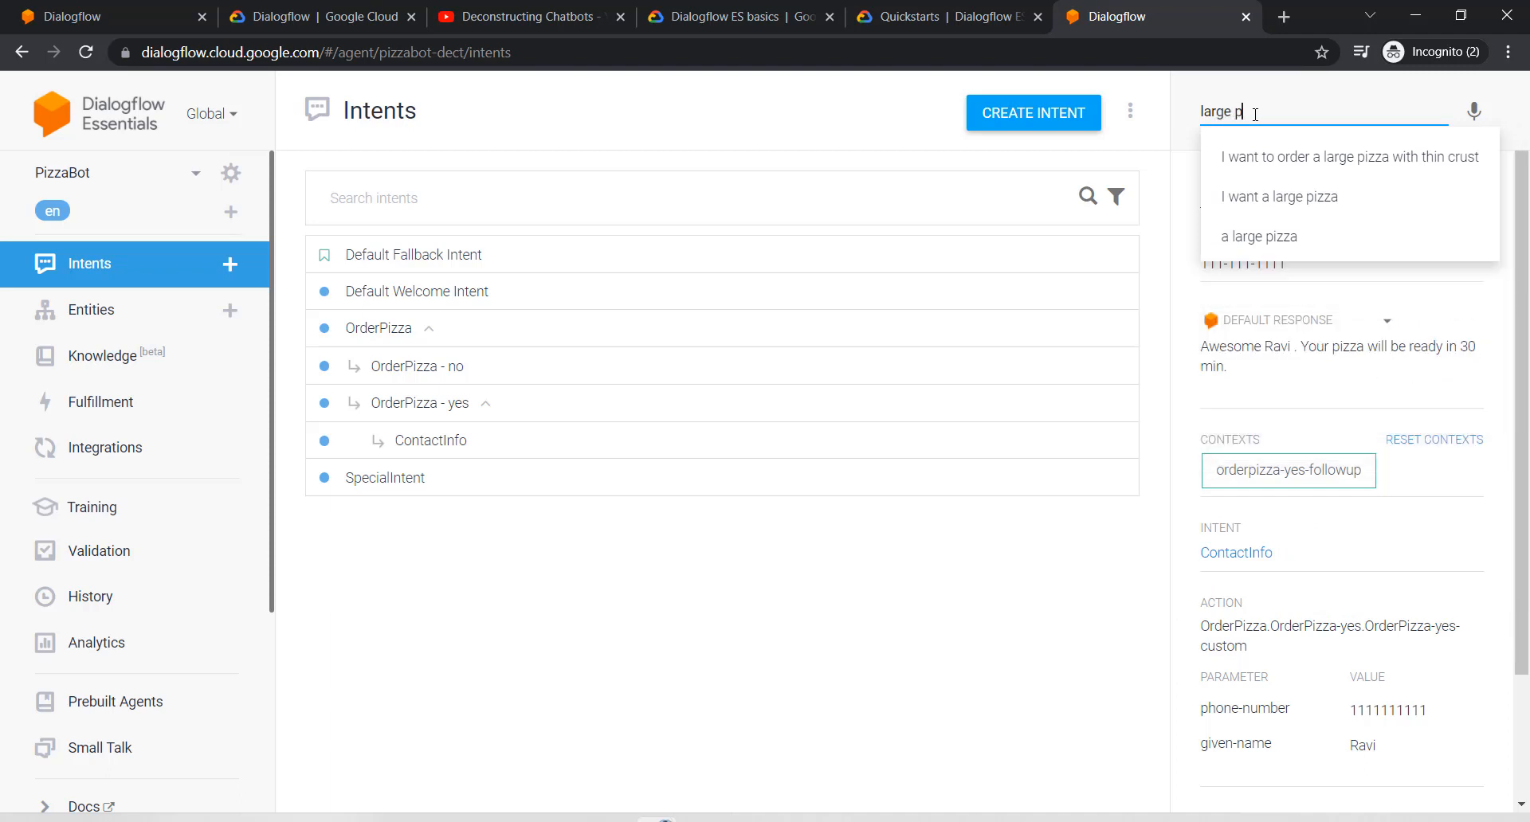
pyautogui.write('izza wih')
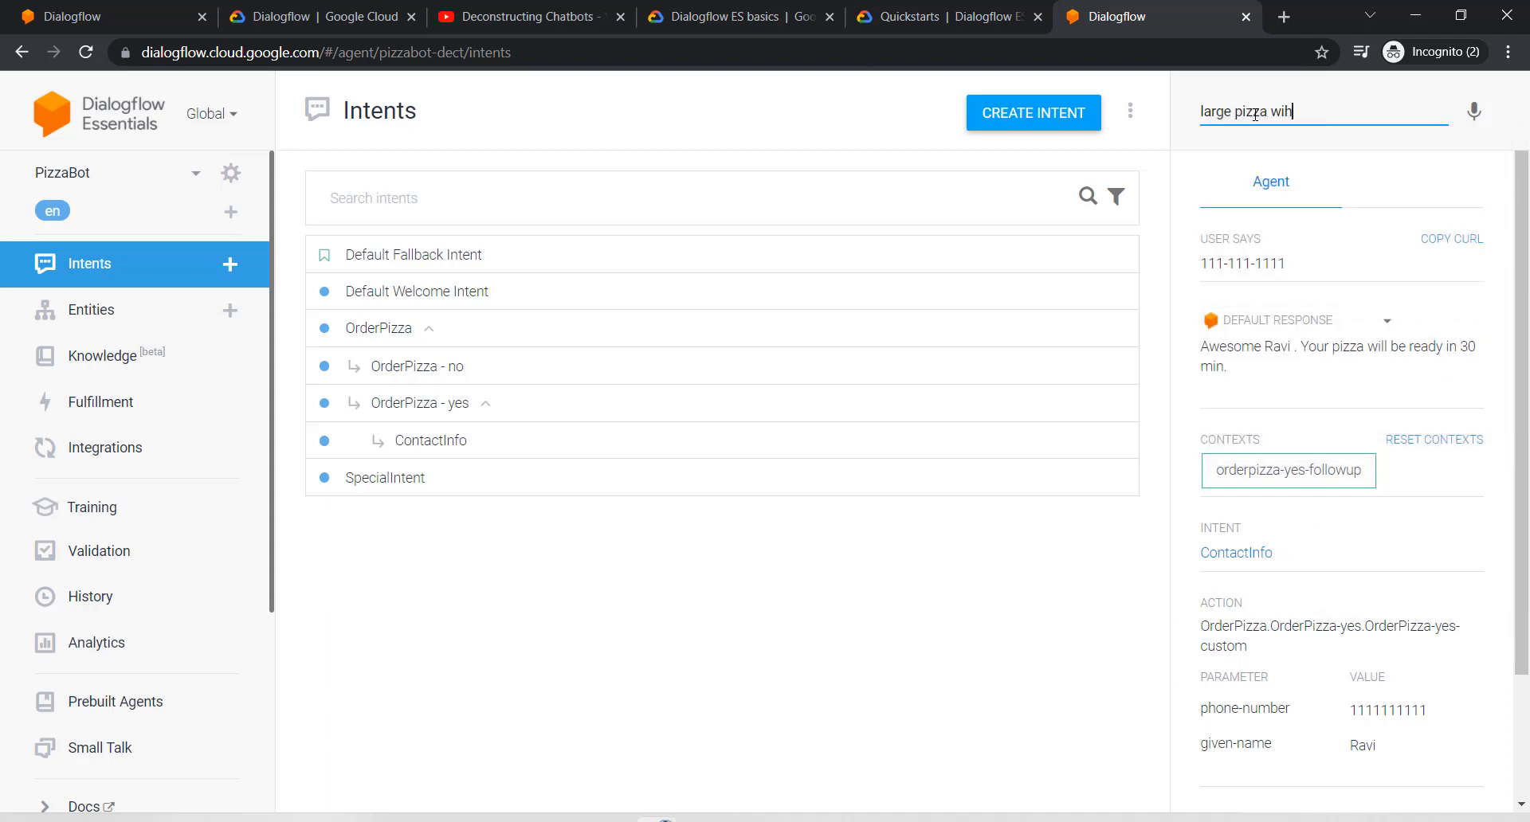
pyautogui.press('BackSpace')
pyautogui.write('th lots of onions and thin crust')
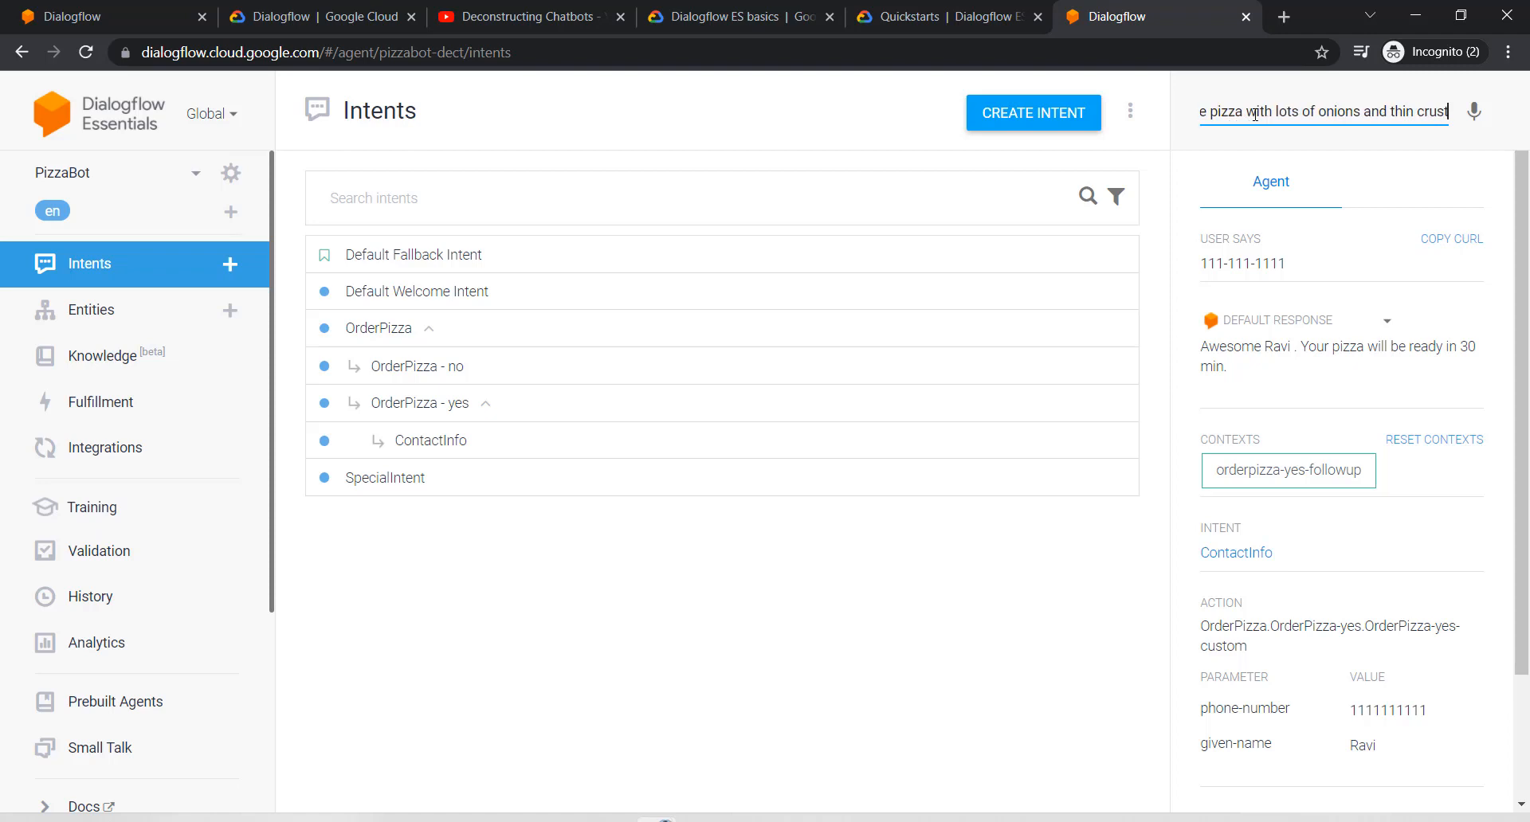
pyautogui.press('Return')
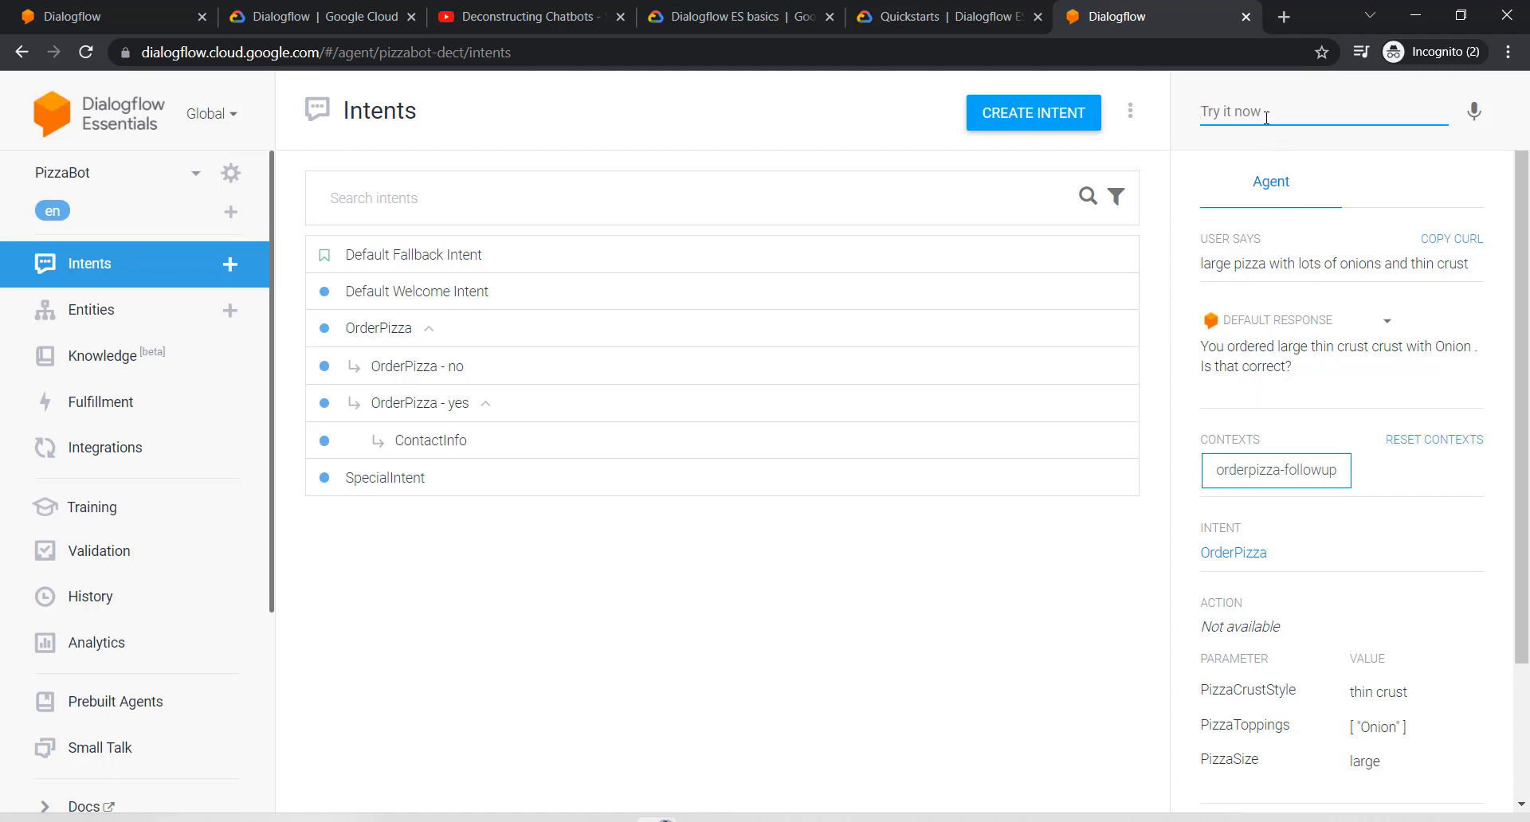
# Step: Decline the order by replying 'no'
pyautogui.write('y')
pyautogui.press('BackSpace')
pyautogui.write('no')
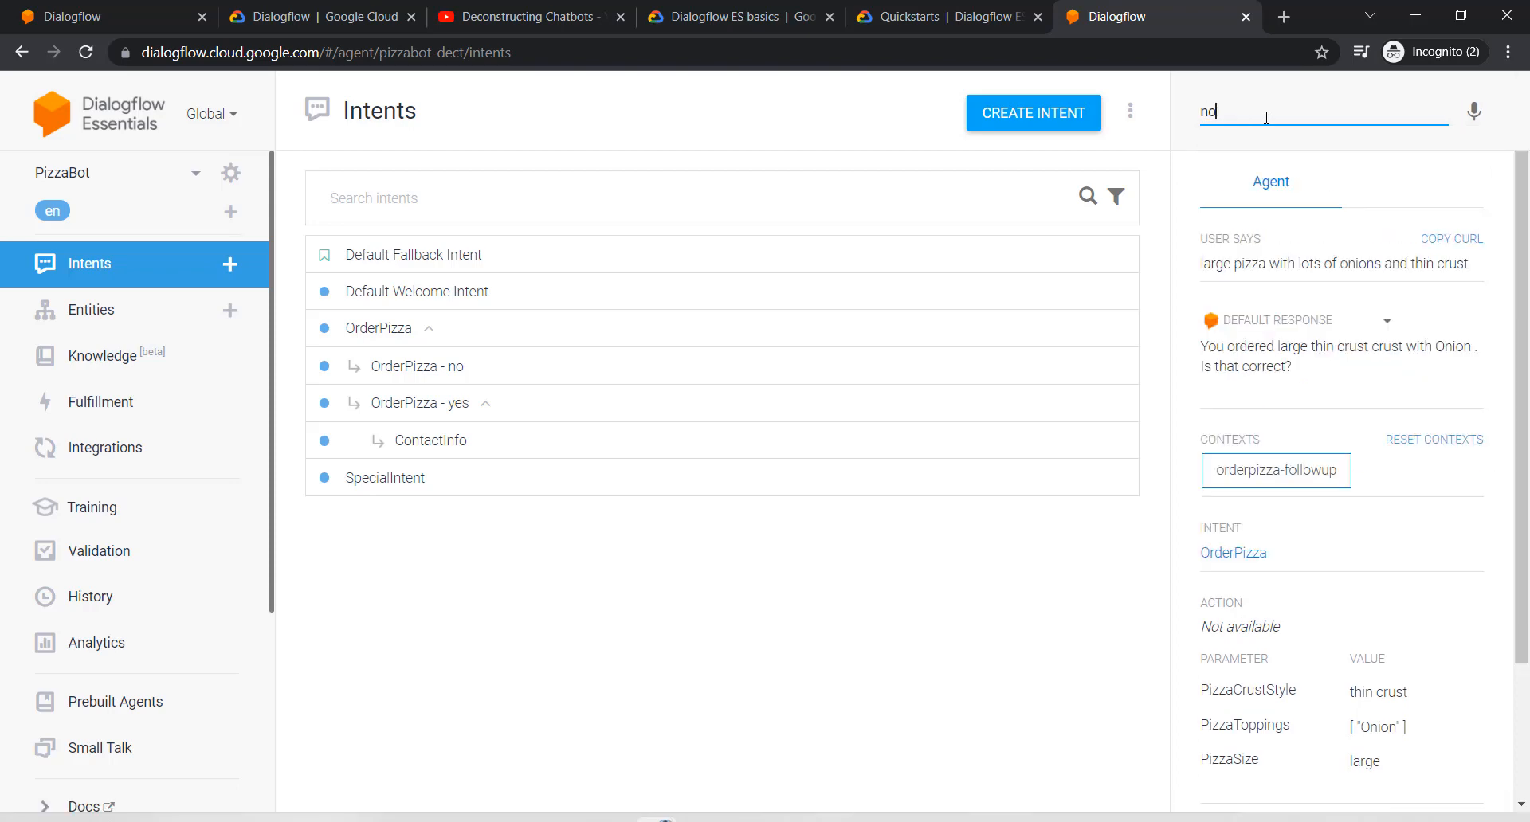
pyautogui.press('Return')
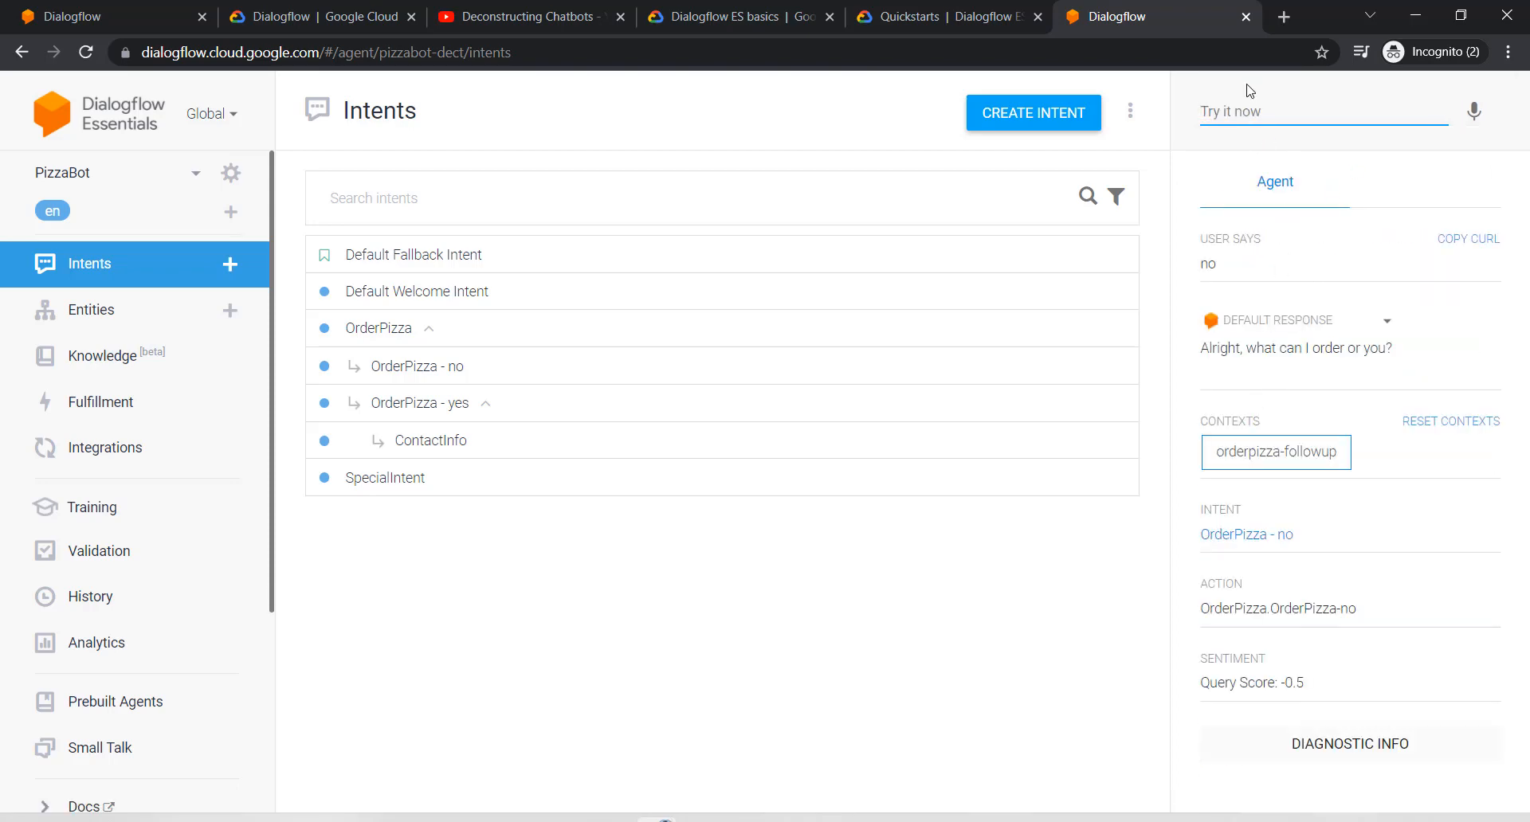
# Step: Send 'a pizza' and check that OrderPizza asks for the pizza size
pyautogui.write('ap i')
pyautogui.press('BackSpace')
pyautogui.press('BackSpace')
pyautogui.press('BackSpace')
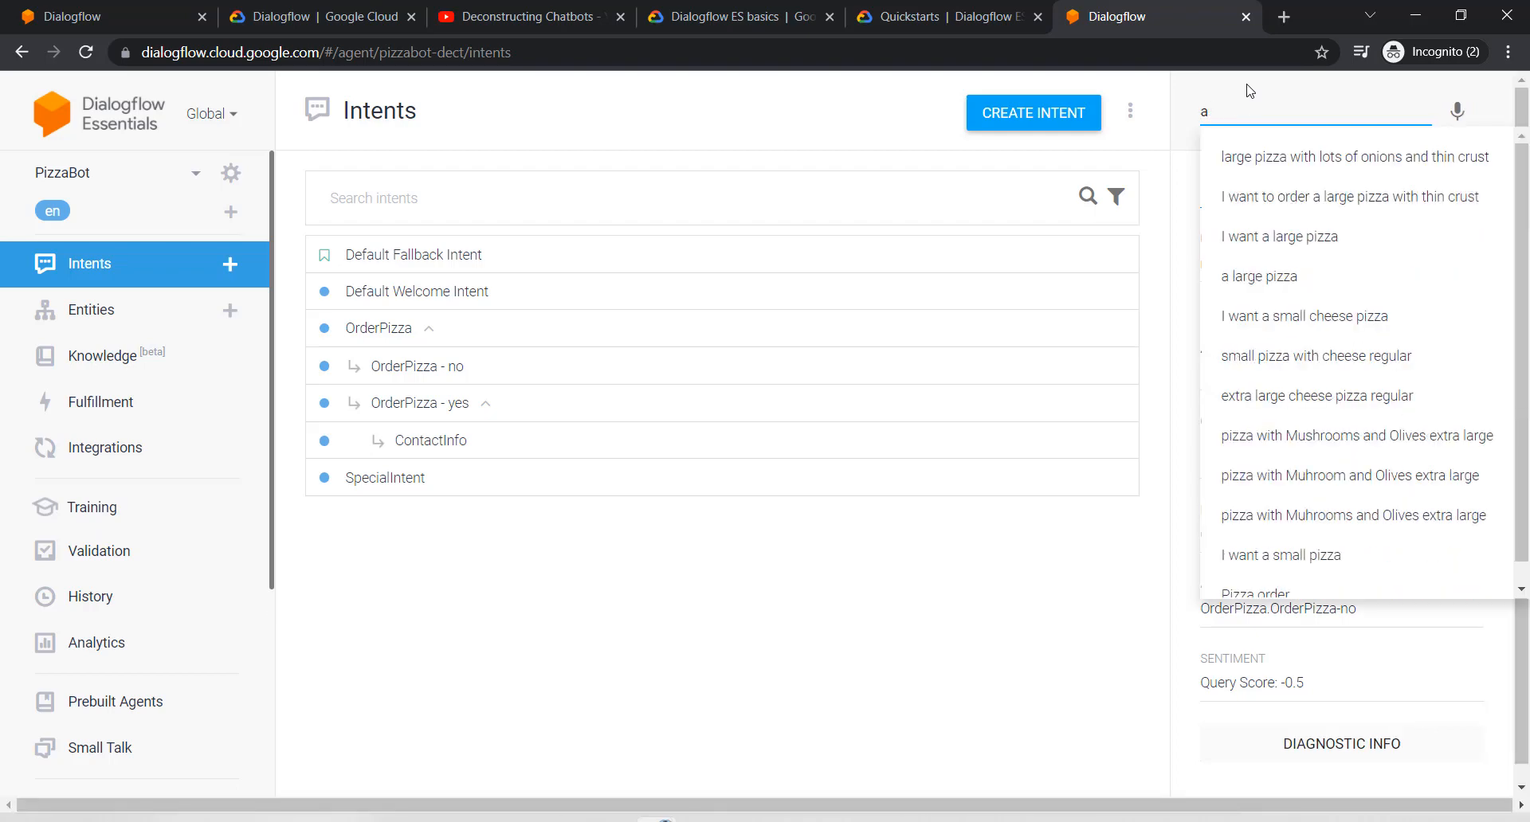
pyautogui.write('izza')
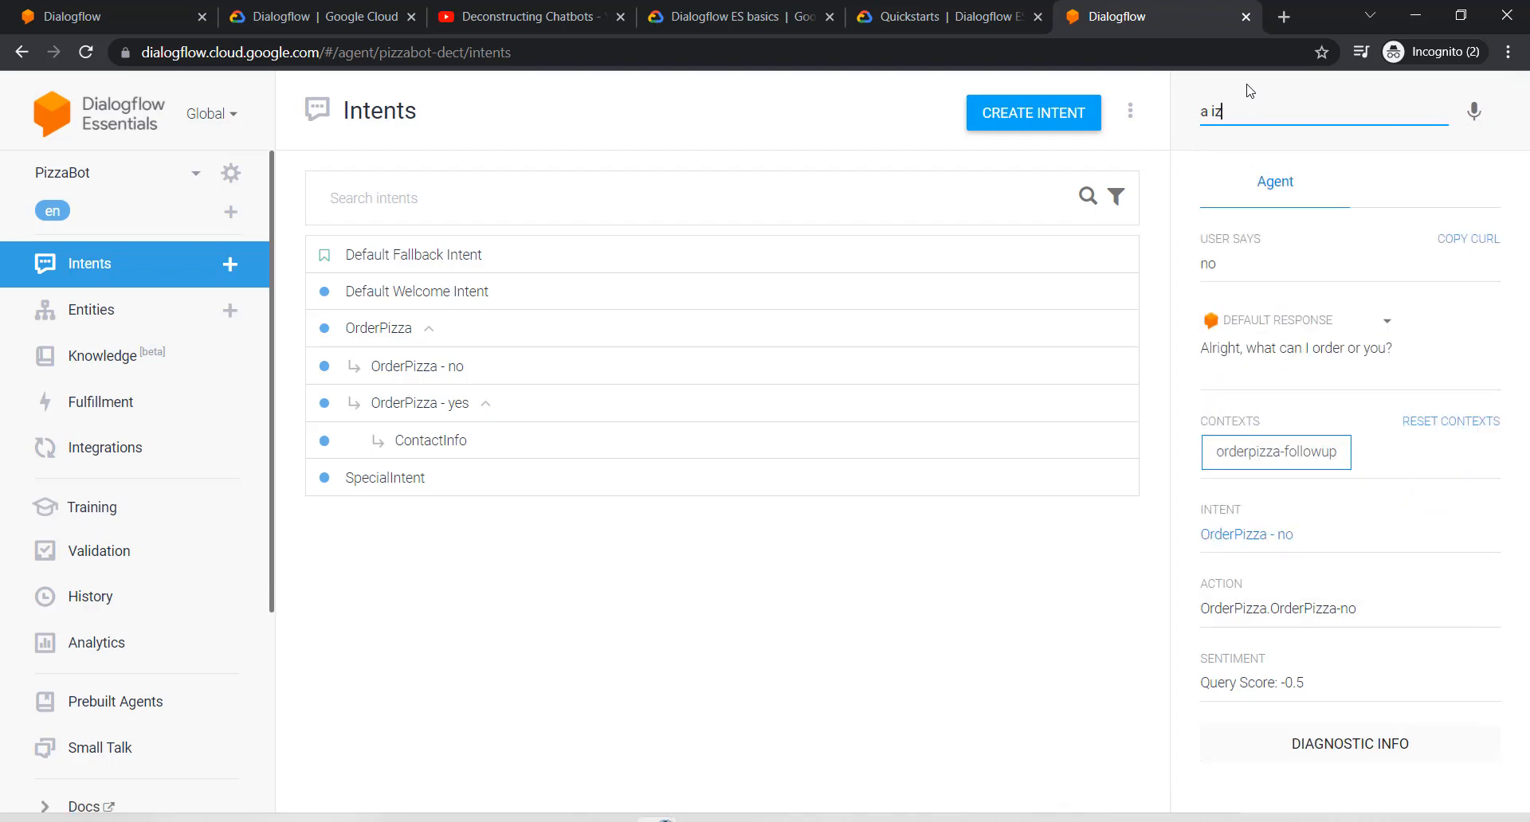
pyautogui.press('BackSpace')
pyautogui.press('BackSpace')
pyautogui.write('pizza')
pyautogui.press('Return')
pyautogui.scroll(-4, 1315, 398)
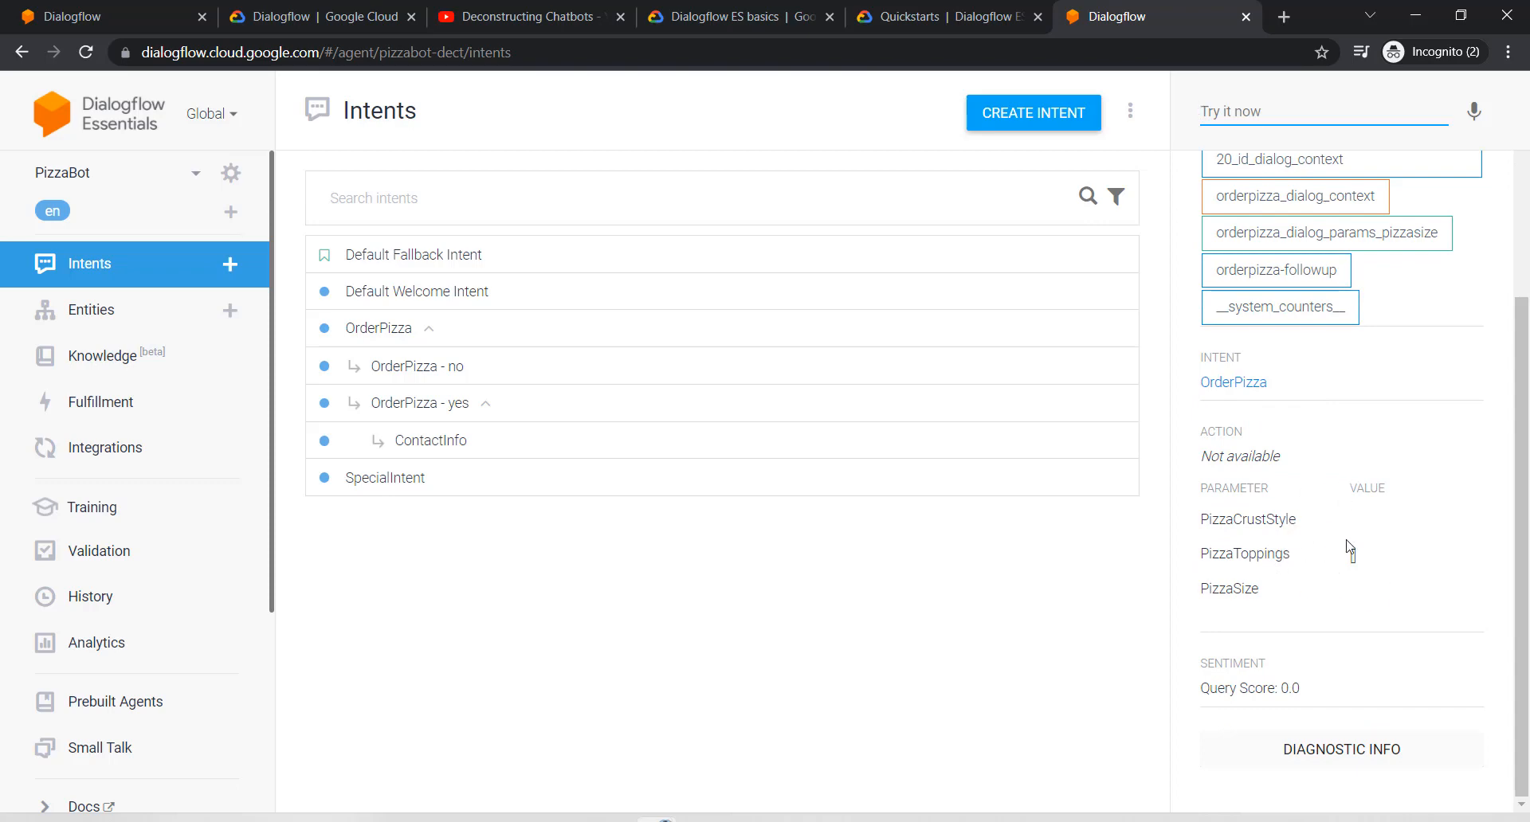
pyautogui.scroll(4, 1368, 516)
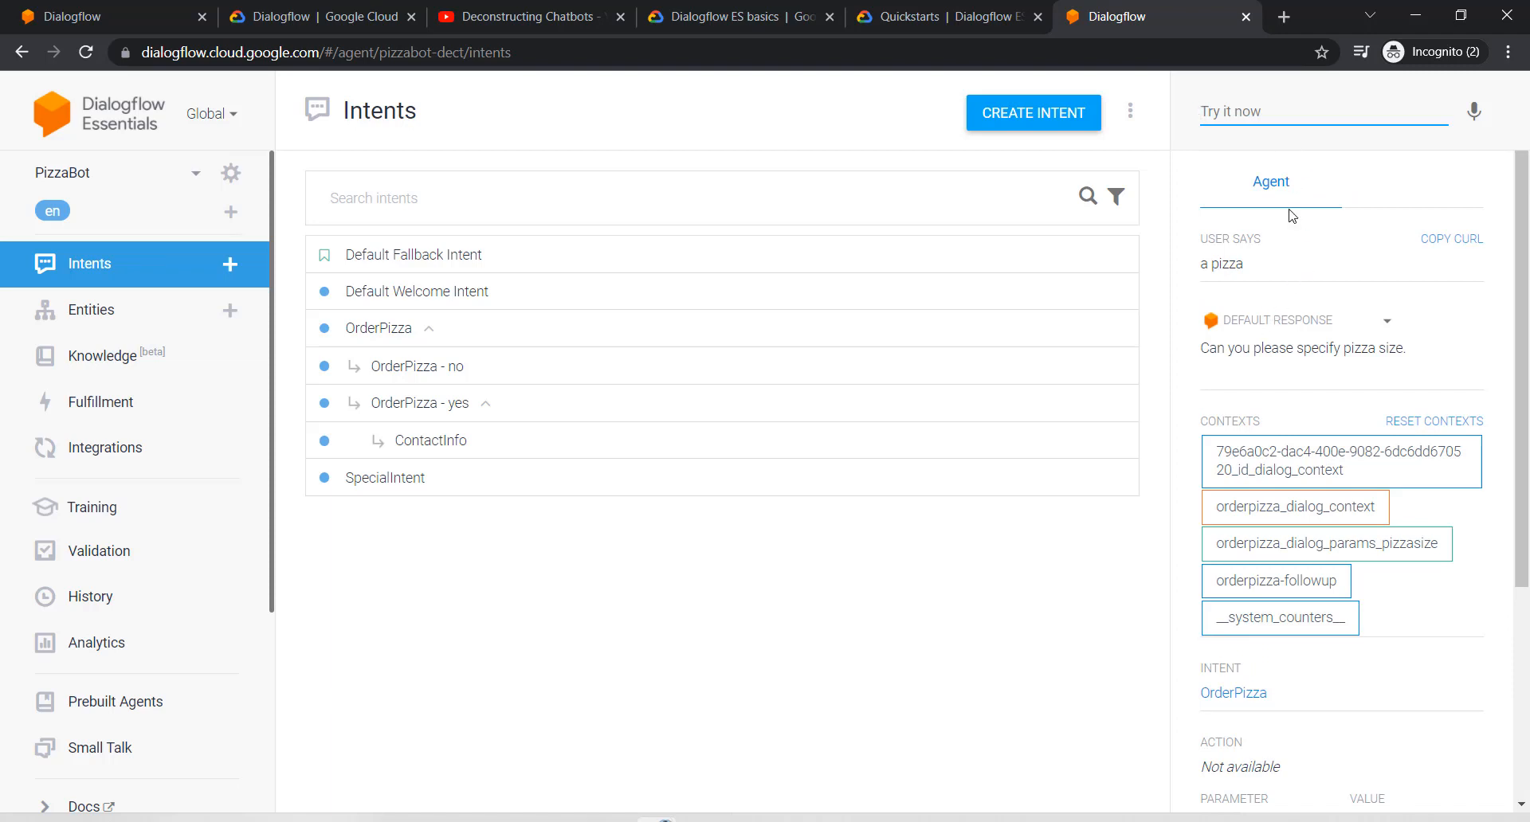